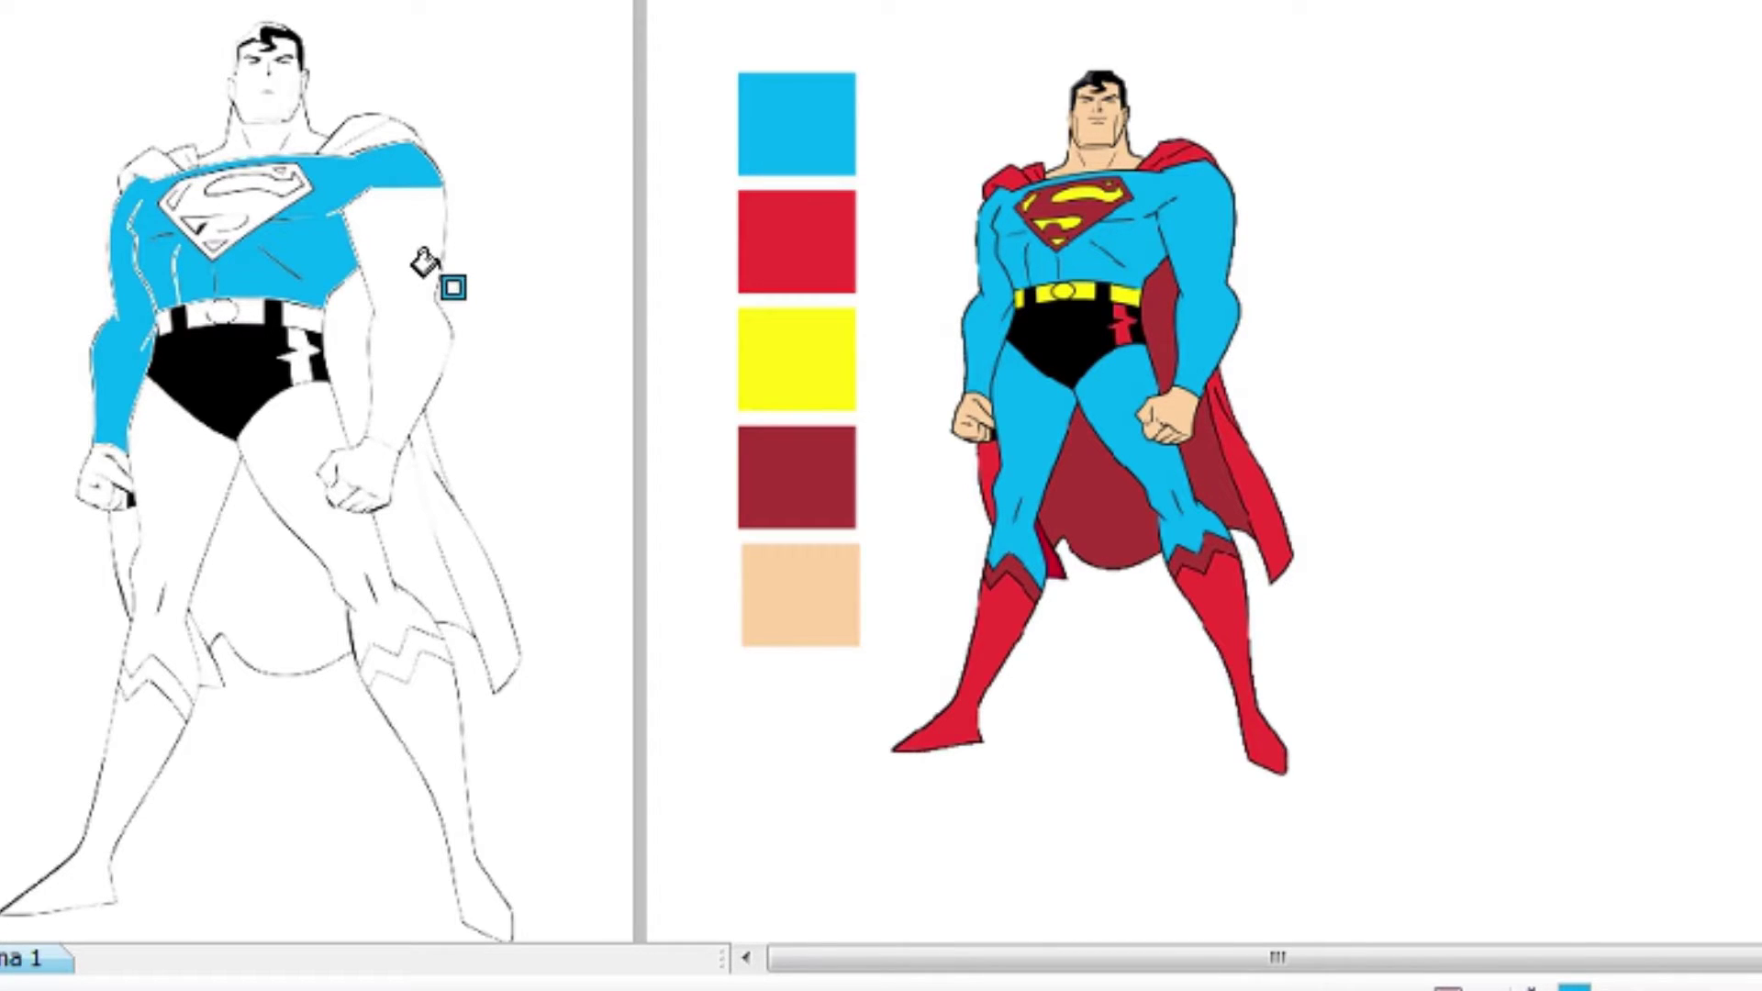
# Fill the figure's remaining bare arm and both legs with the sampled light blue
pyautogui.click(366, 229)
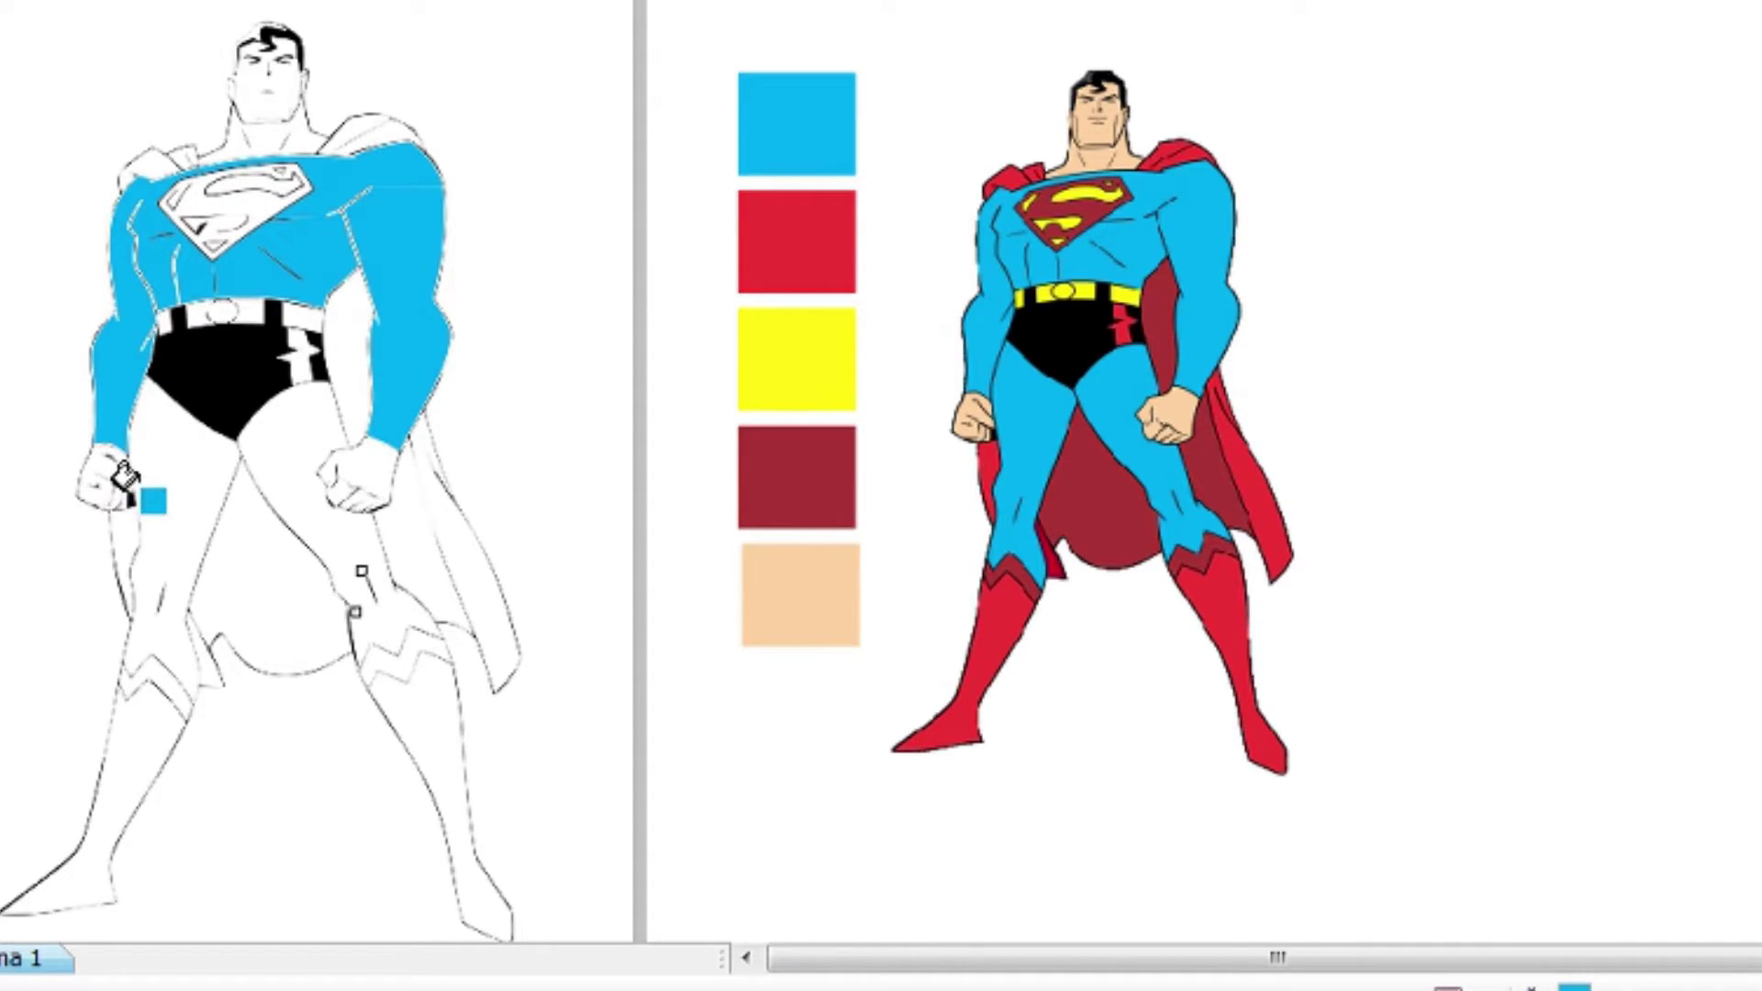
pyautogui.click(152, 487)
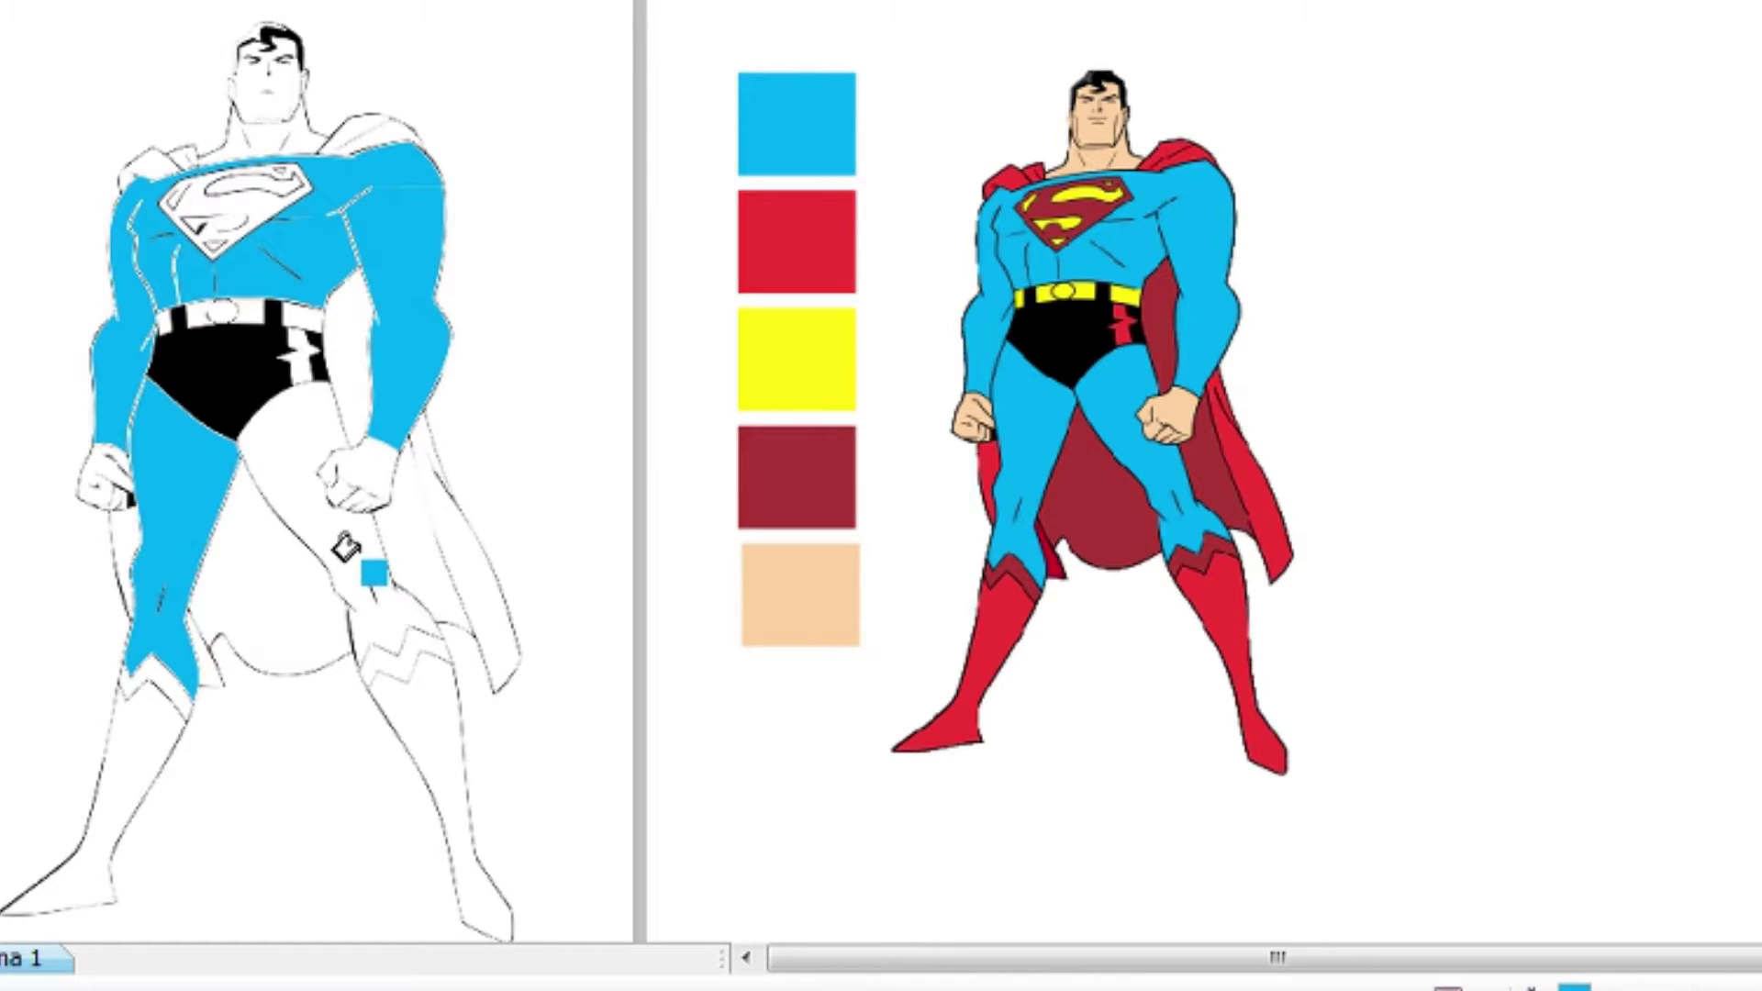
pyautogui.click(316, 527)
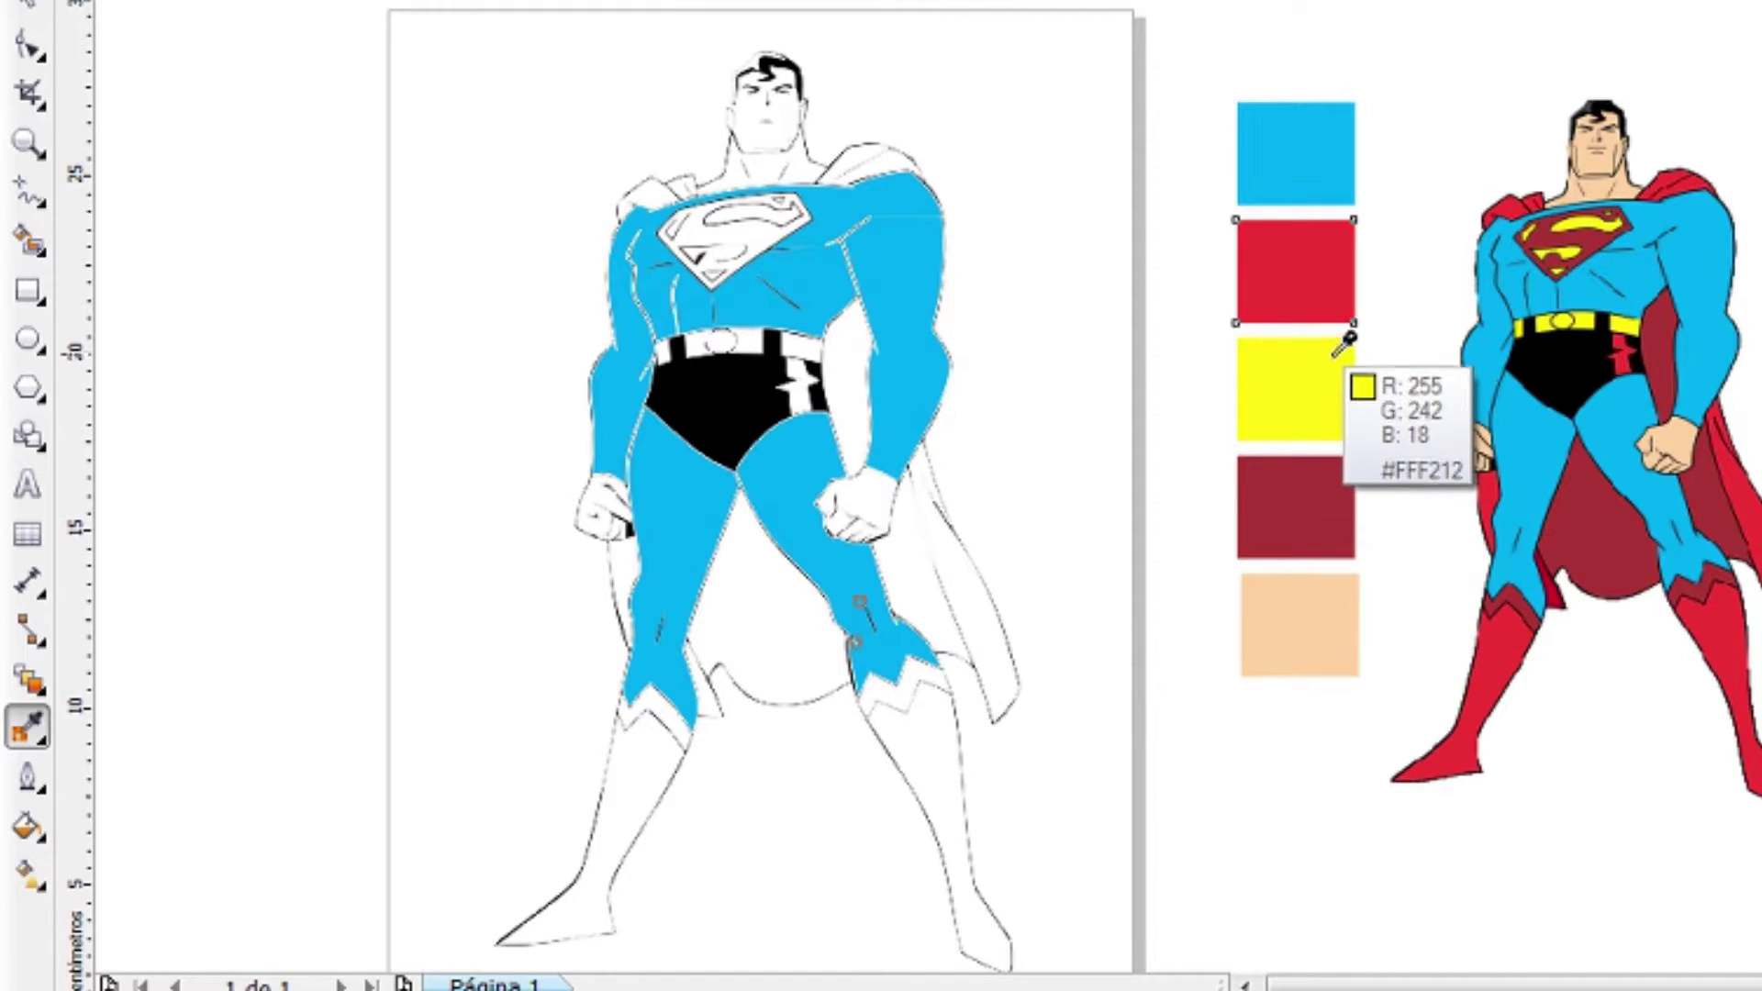
# Sample the red swatch and fill both boots below the zigzag cuffs with it
pyautogui.click(1326, 292)
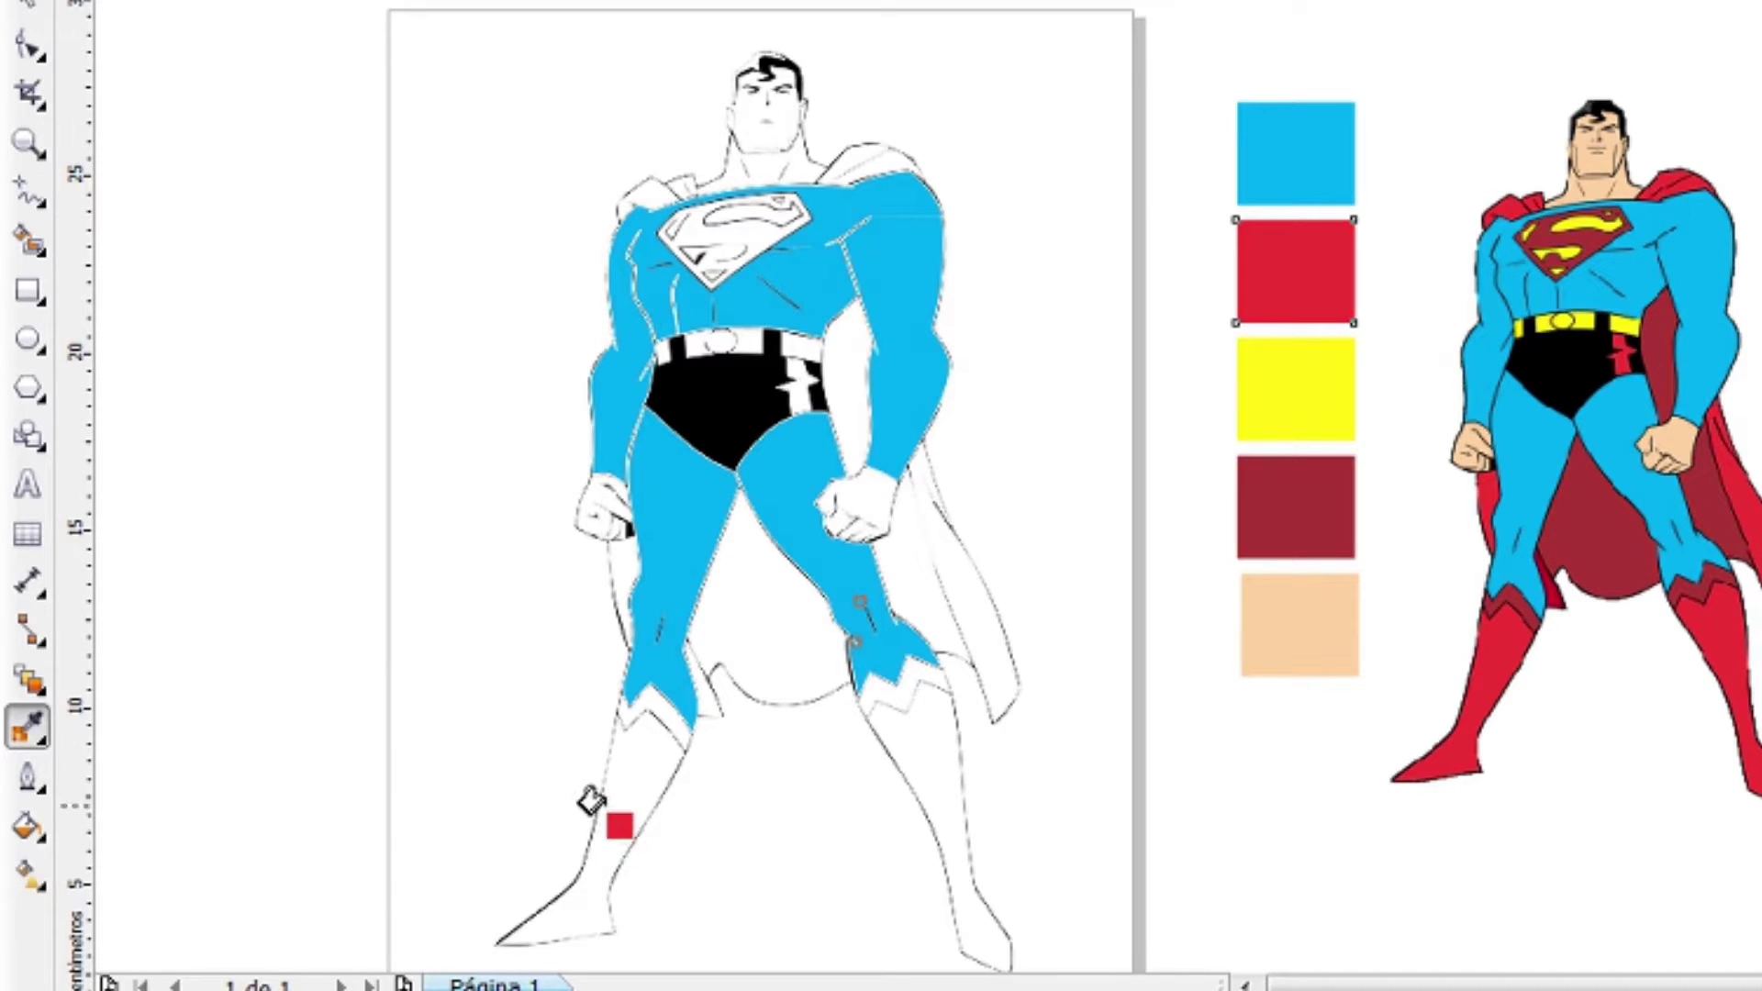
pyautogui.click(624, 727)
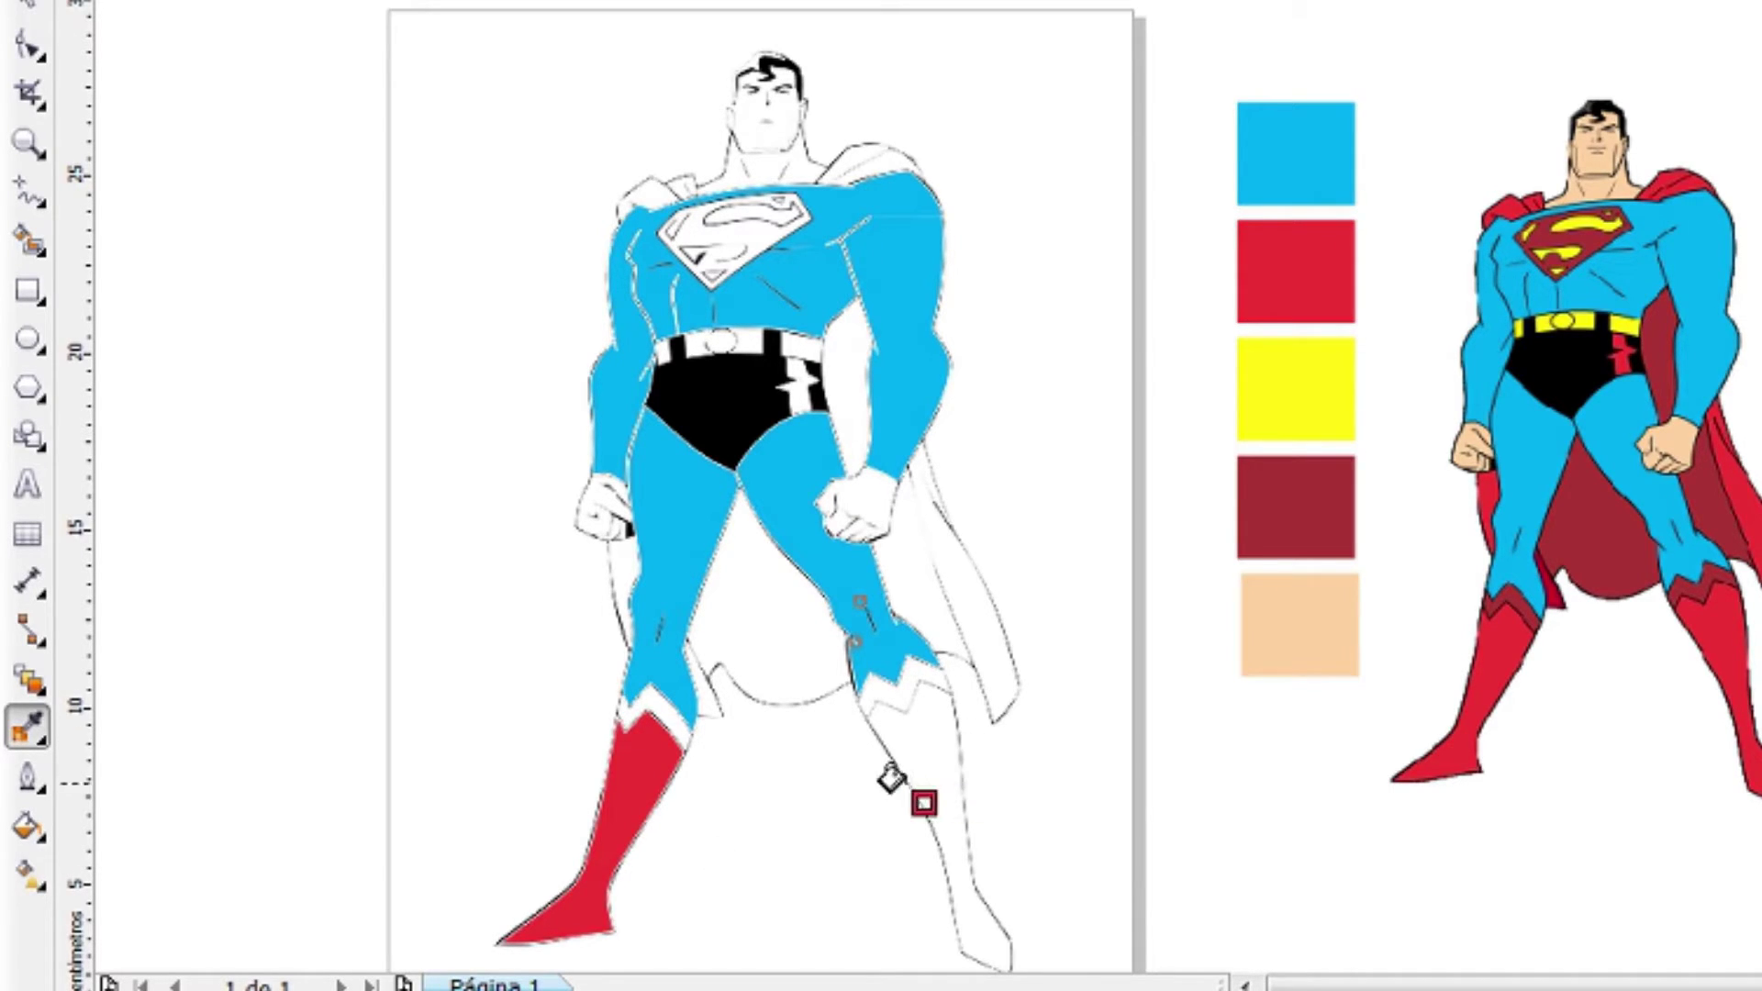
pyautogui.click(922, 758)
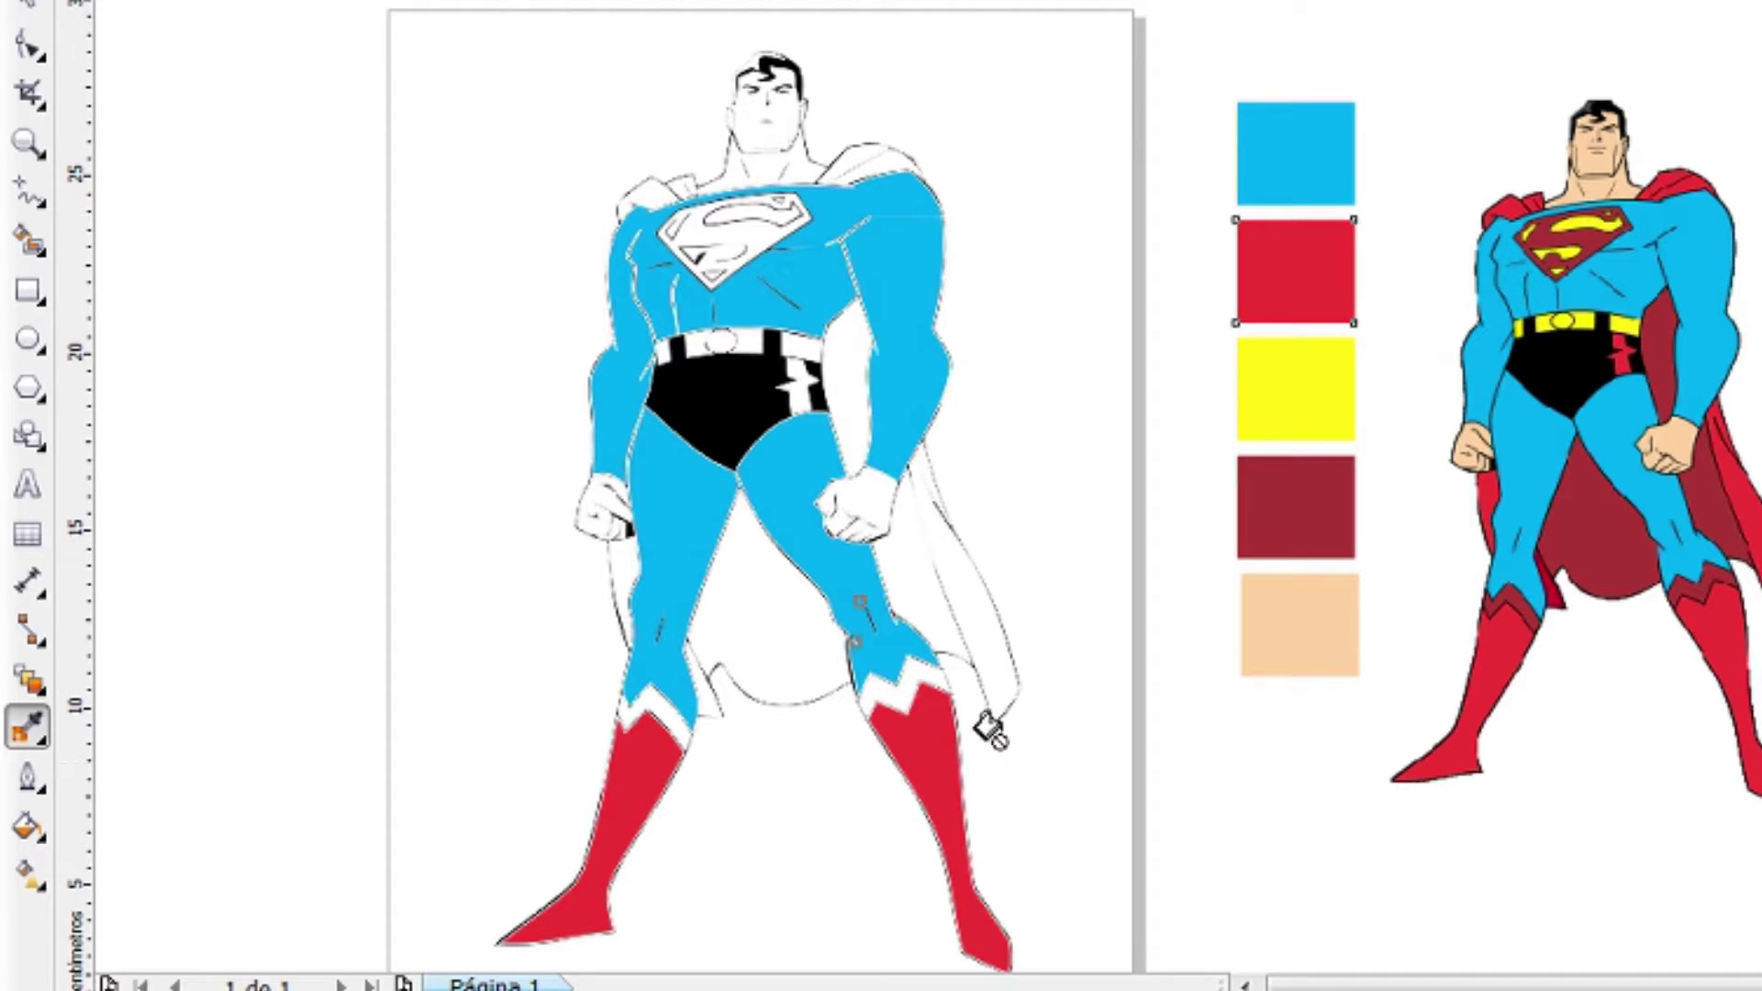
# Fill the long outer strip of the cape and the cape folds on both shoulders with red
pyautogui.click(993, 678)
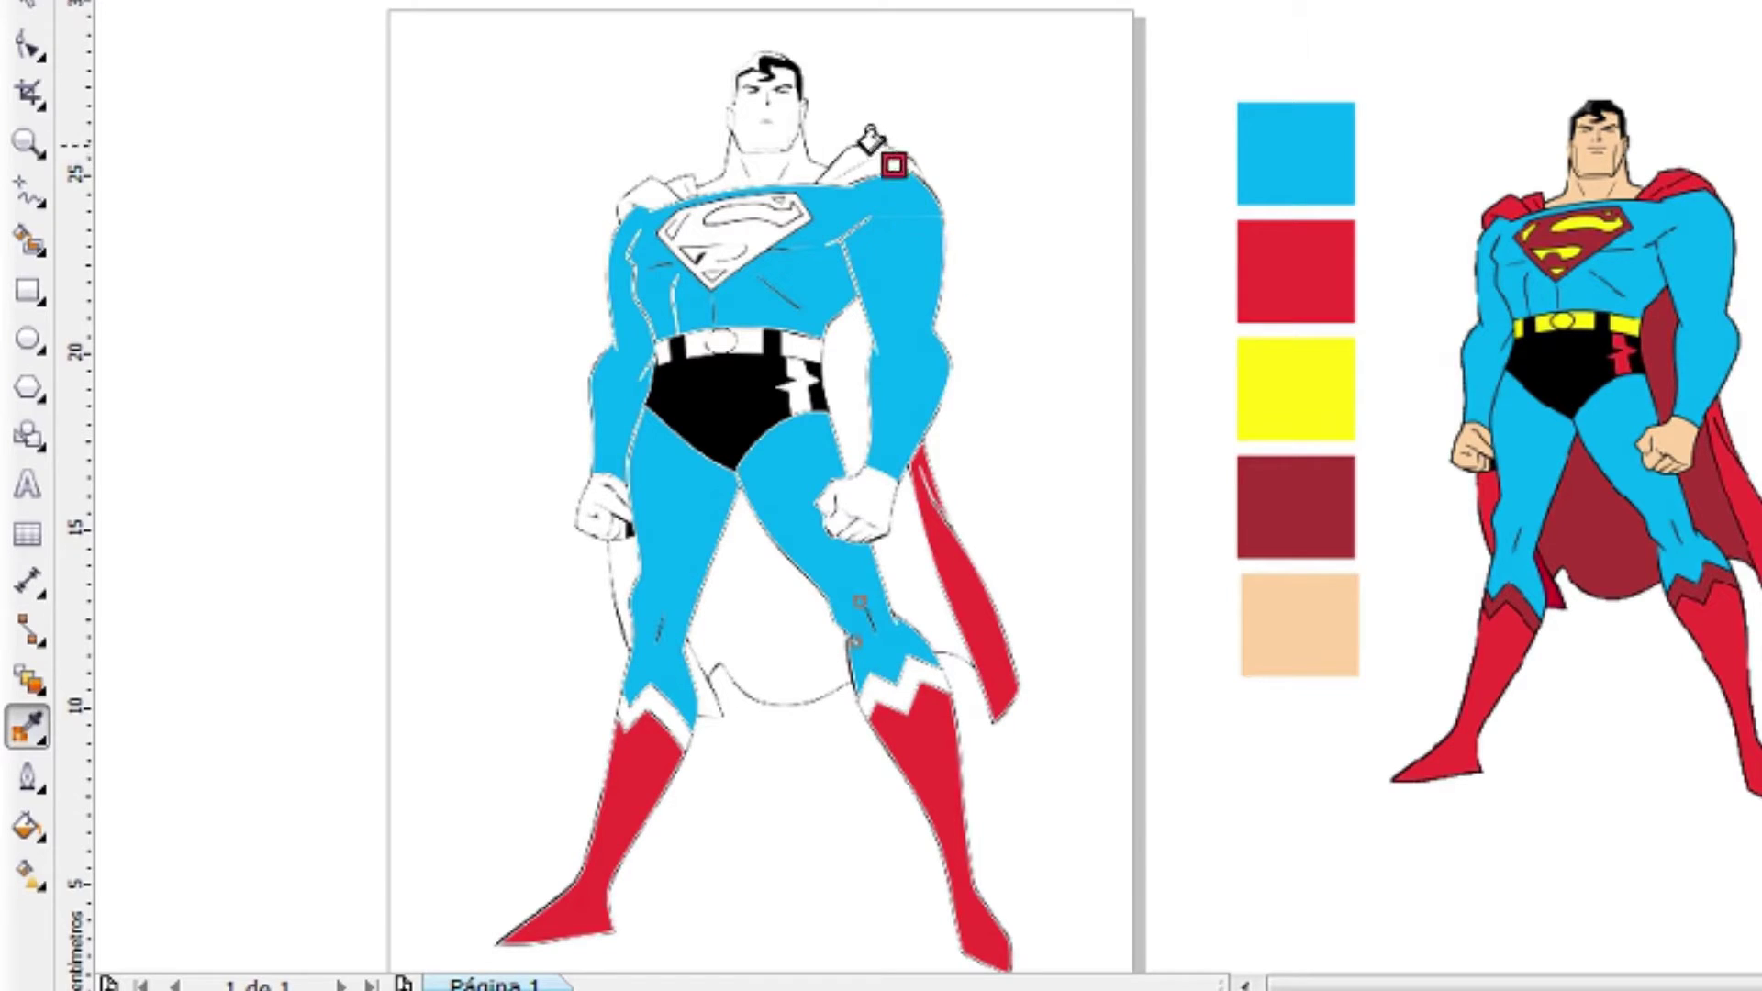
pyautogui.click(864, 161)
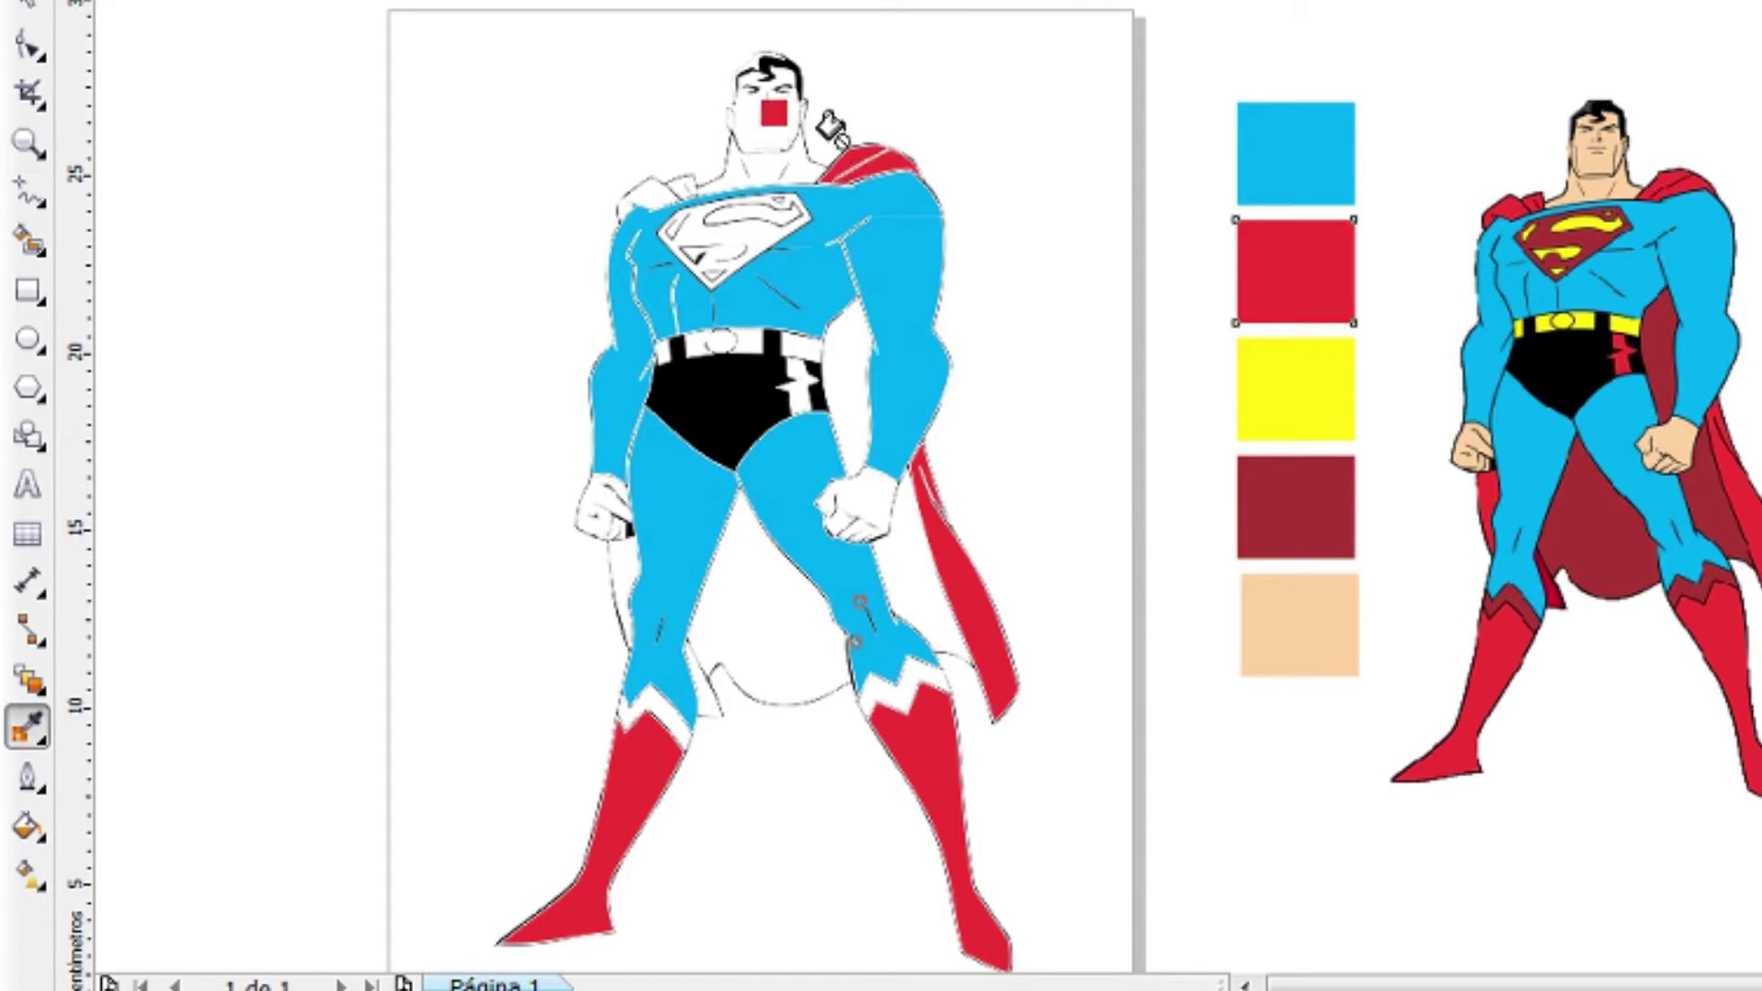
pyautogui.scroll(3, 698, 82)
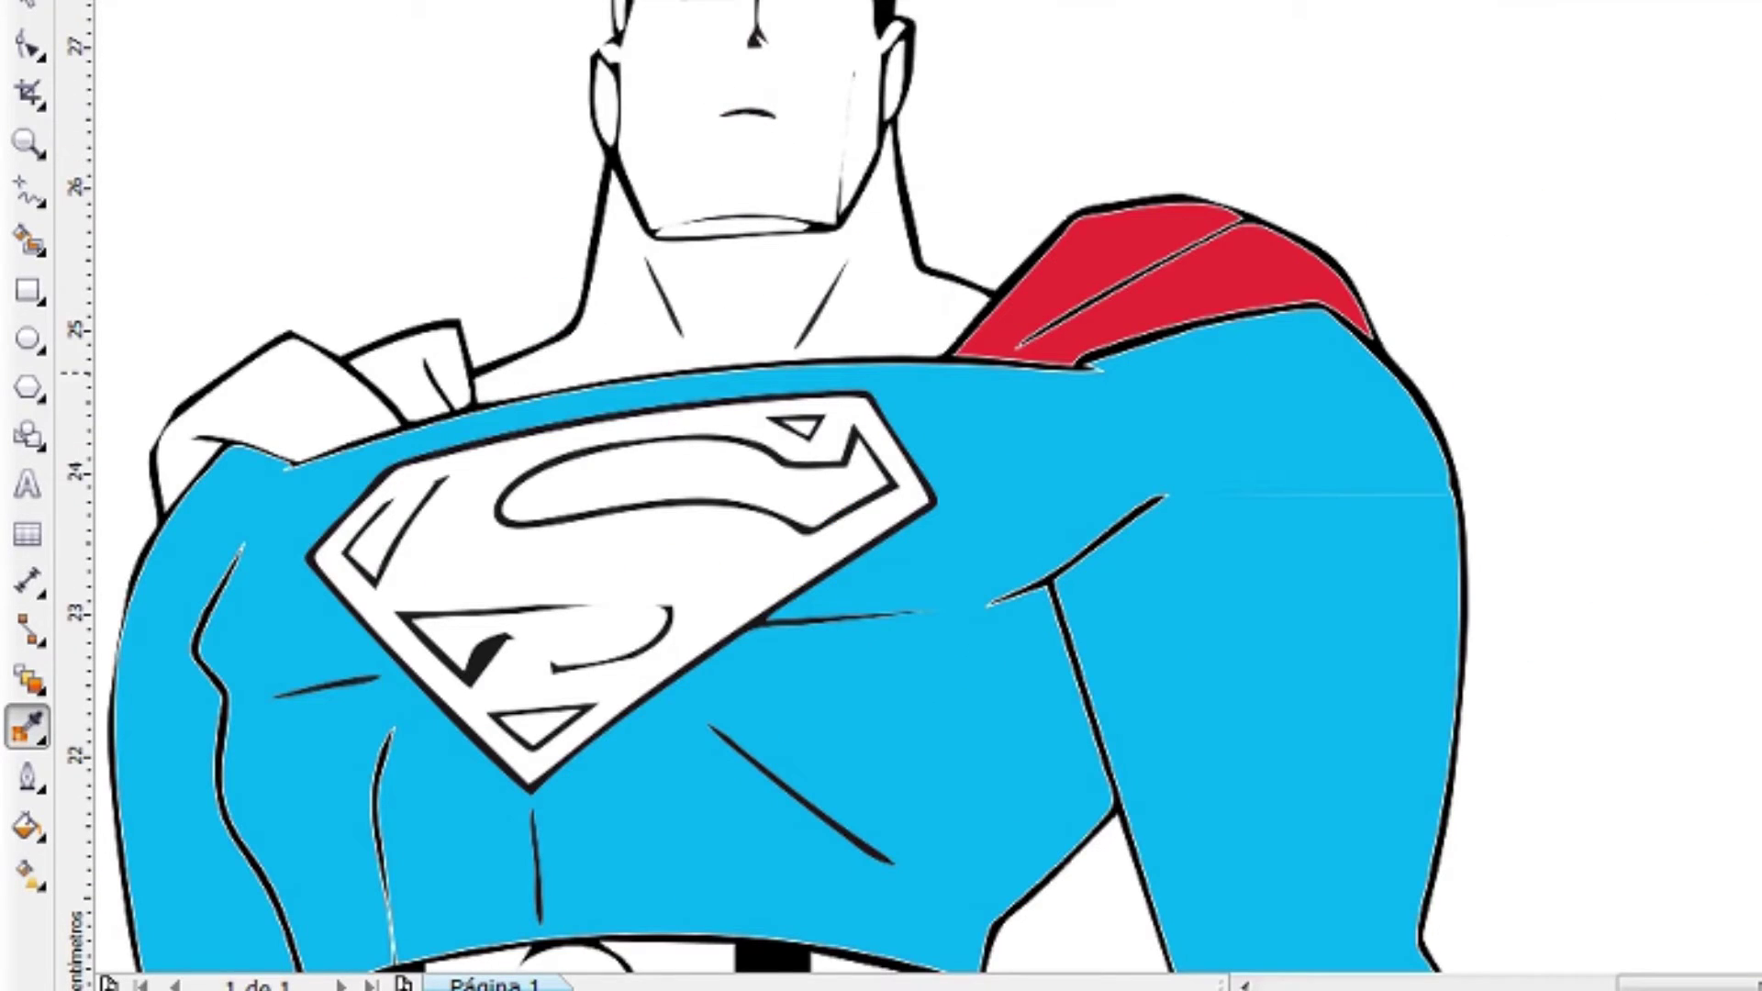
pyautogui.scroll(3, 991, 620)
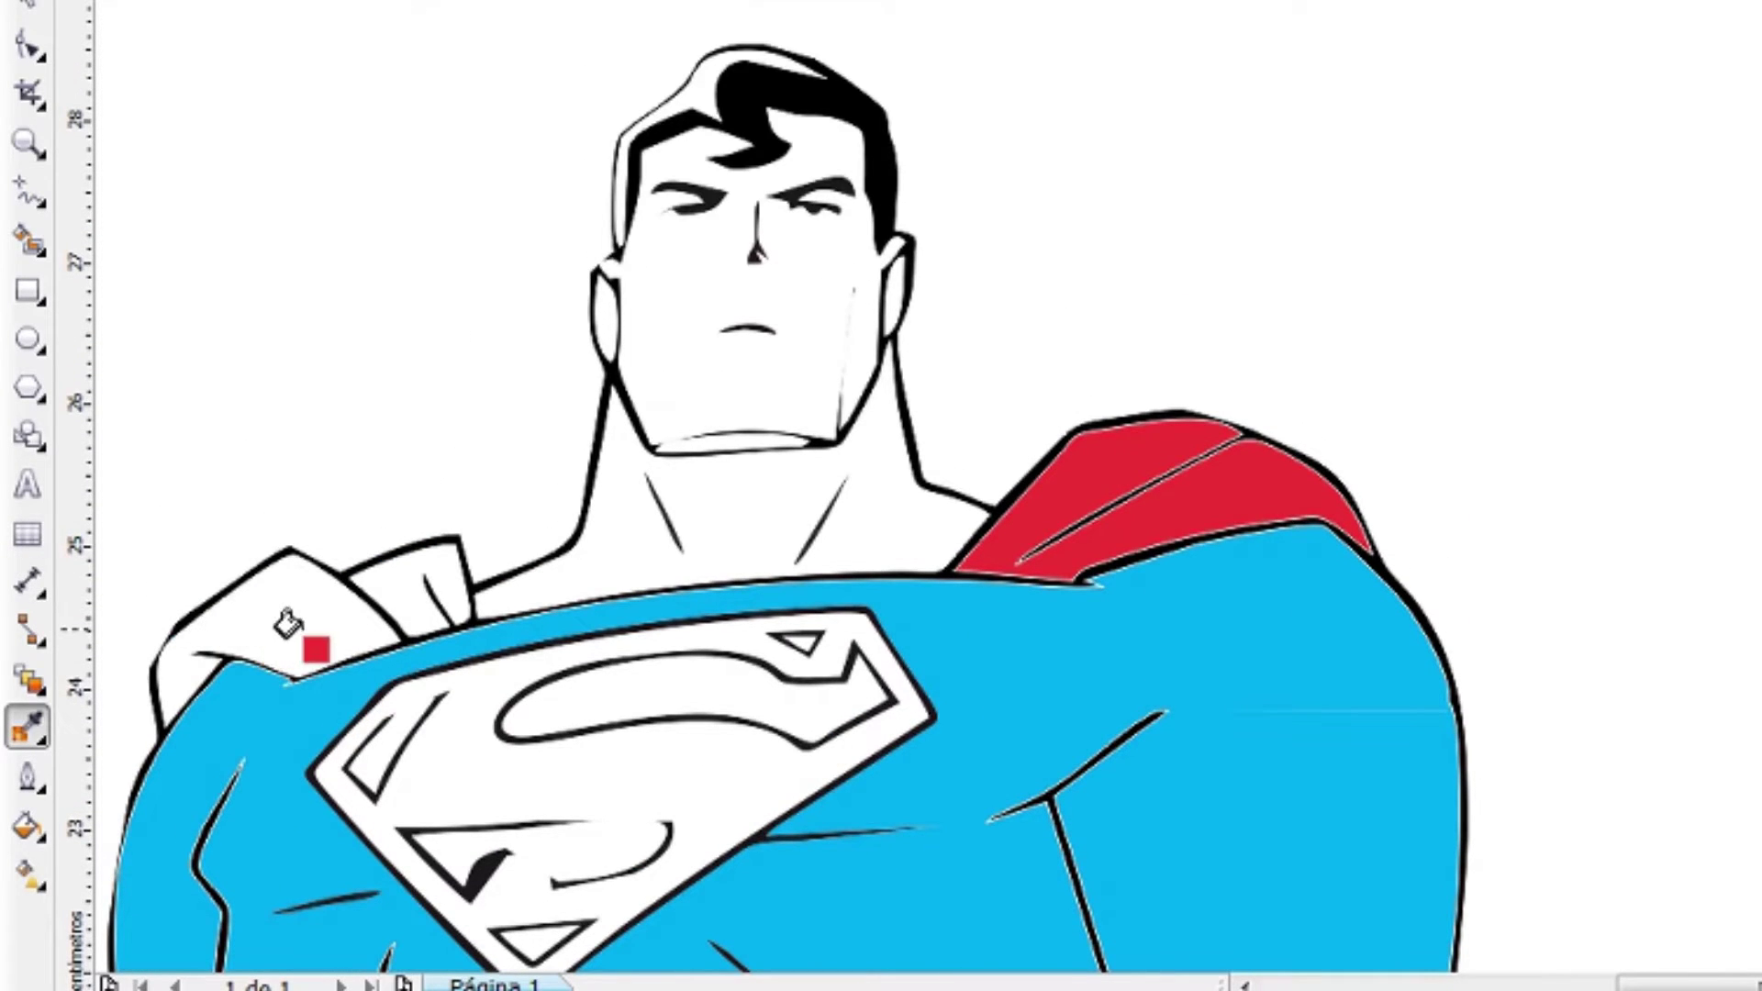
pyautogui.click(275, 617)
pyautogui.click(392, 595)
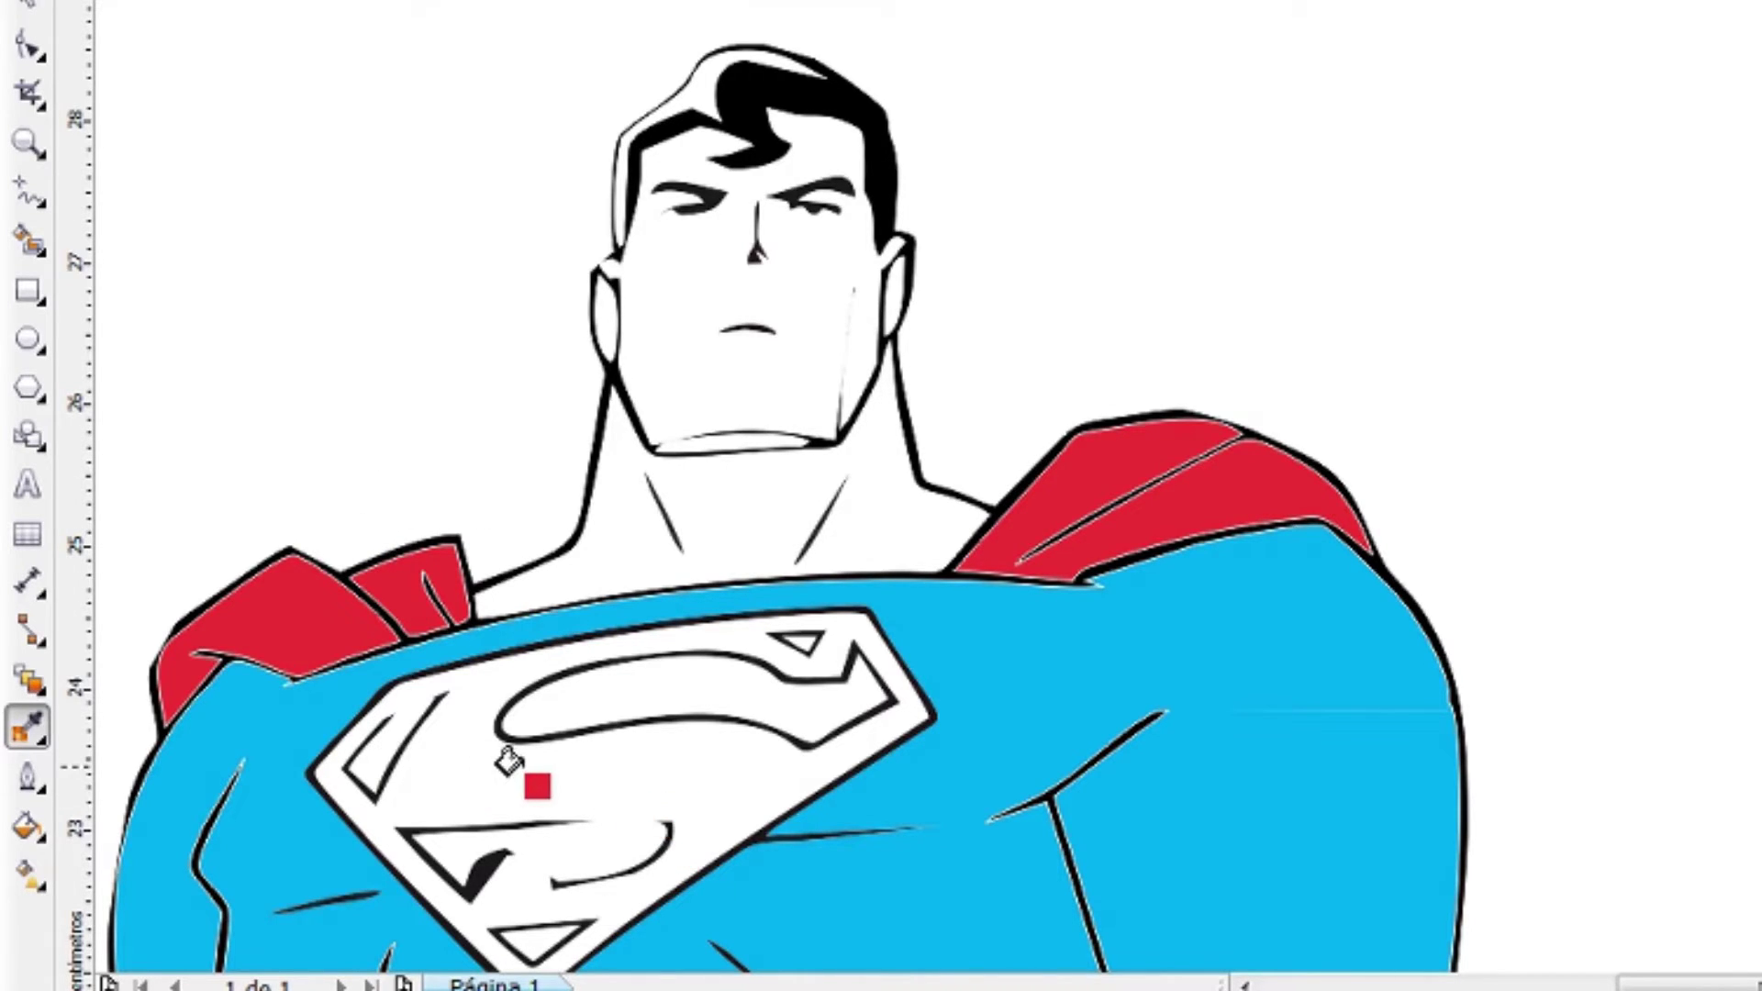
# Fill the background of the chest emblem with the same red
pyautogui.scroll(-3, 799, 693)
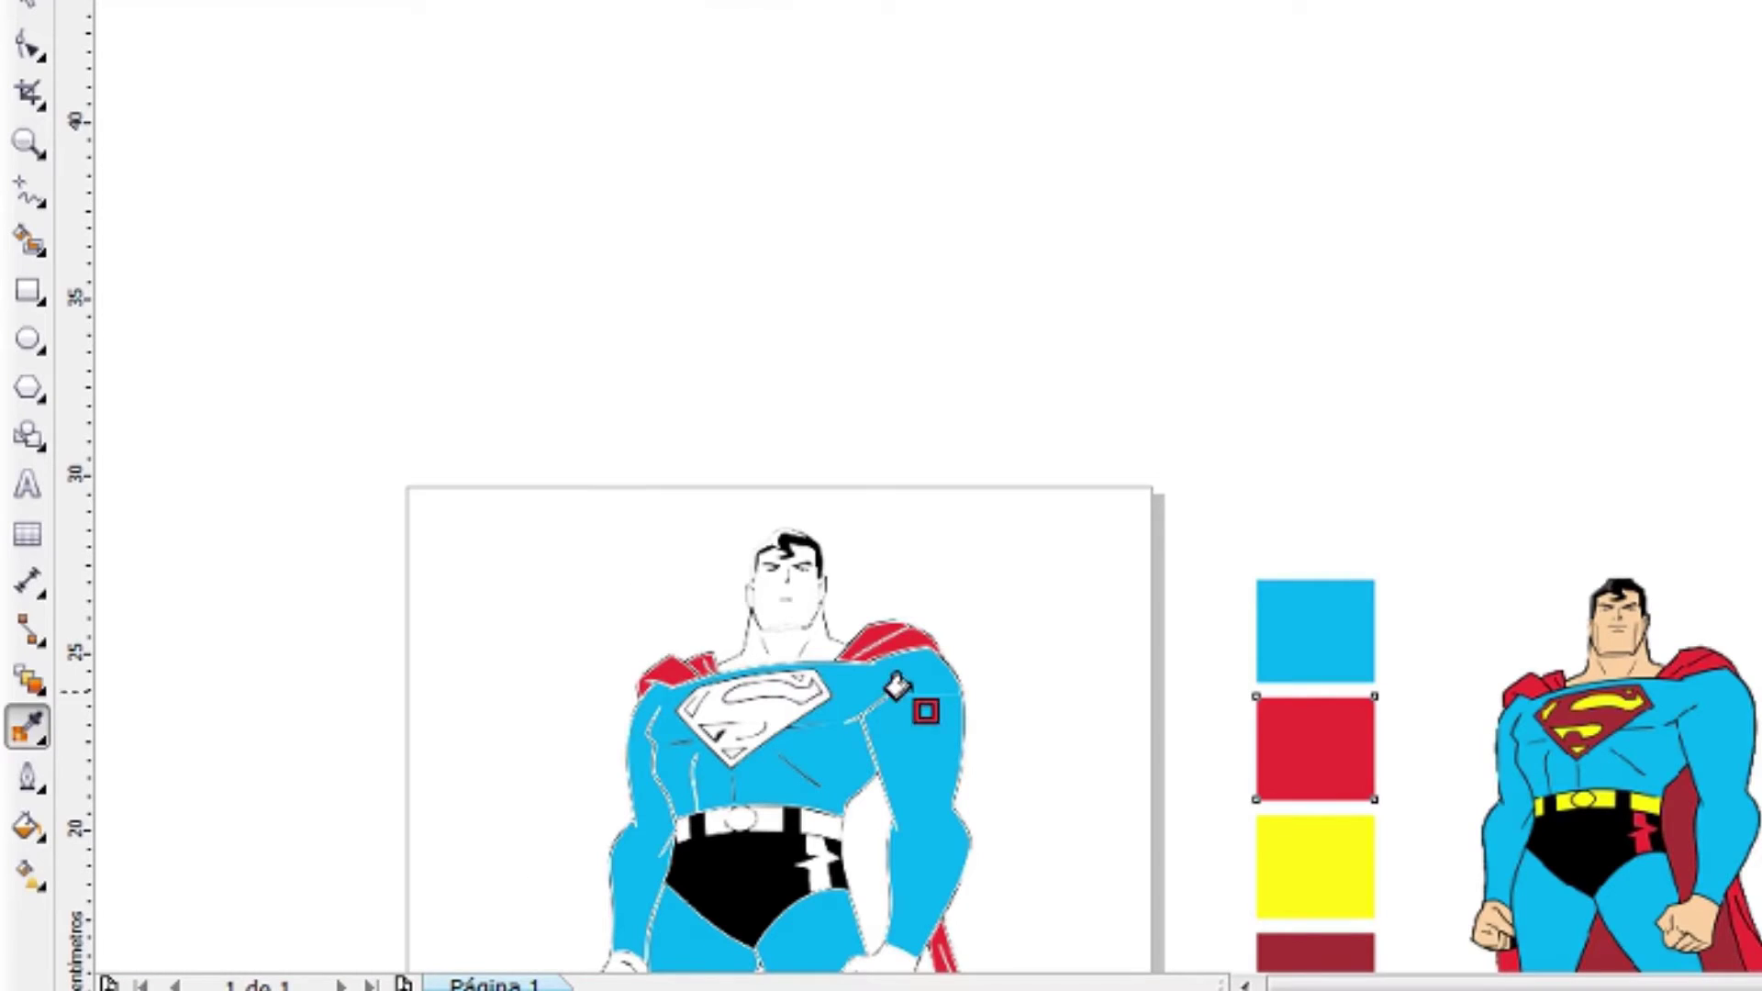
pyautogui.scroll(3, 735, 720)
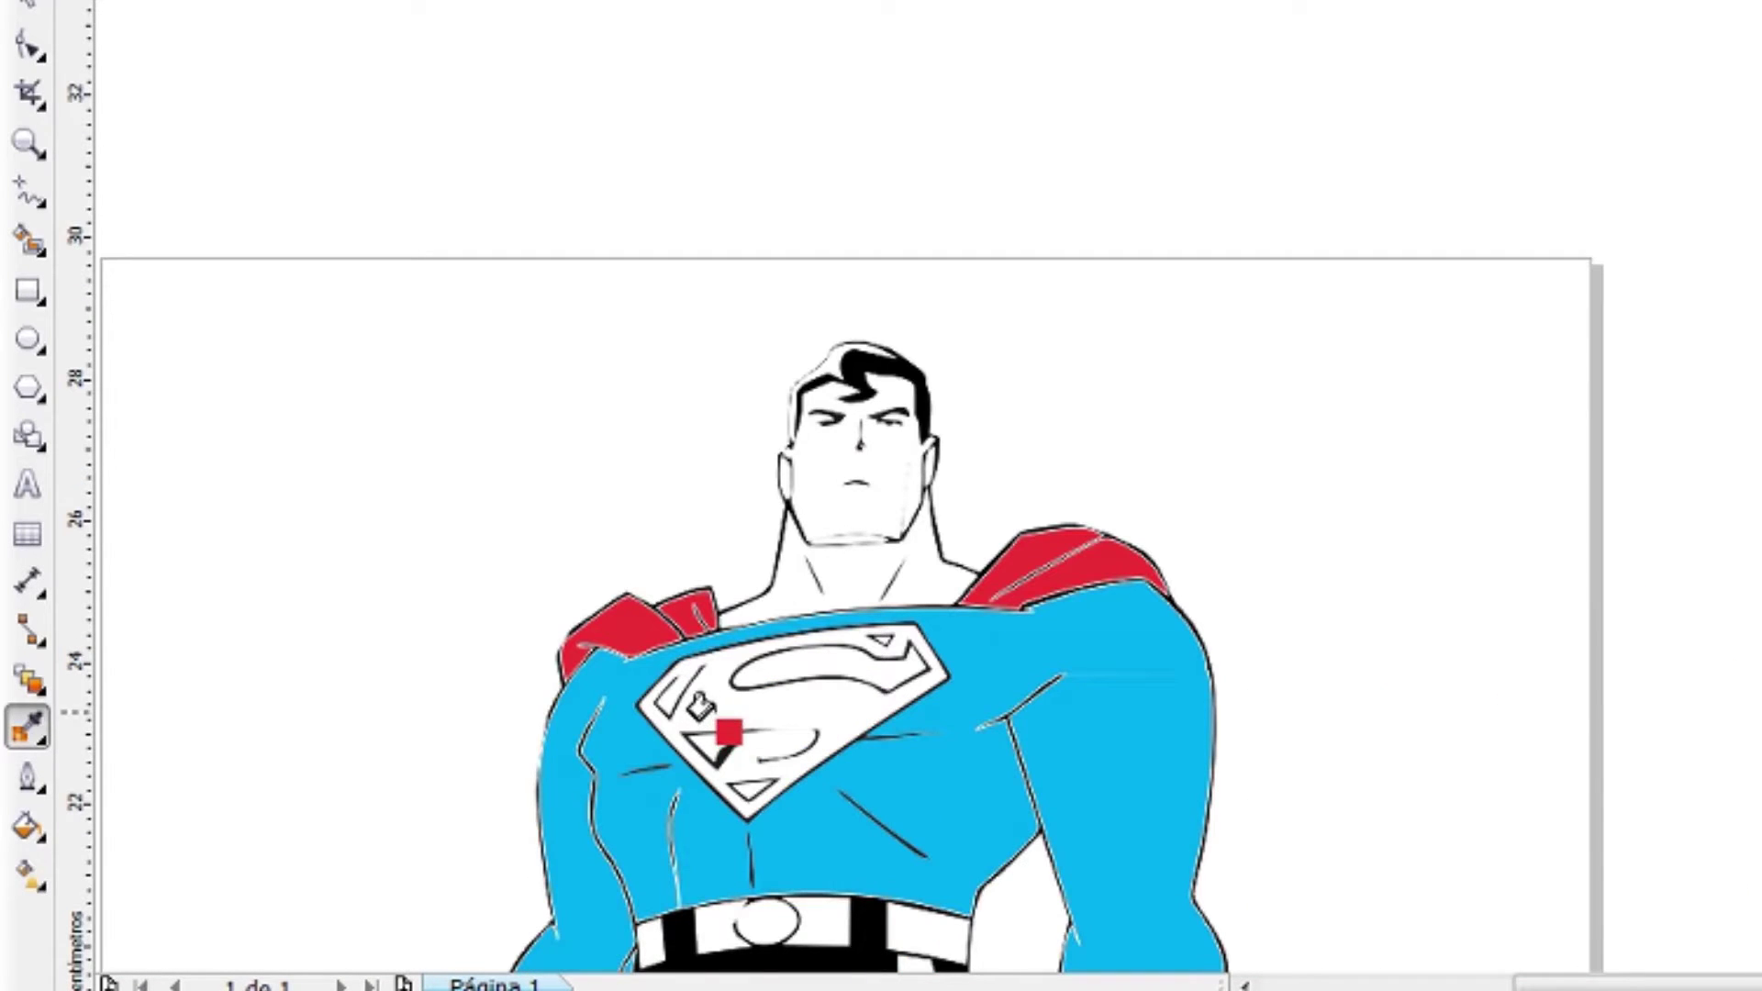
pyautogui.click(703, 708)
# Sample the dark red swatch and fill the cape lining between and beside the legs and both zigzag boot cuffs
pyautogui.scroll(-3, 714, 712)
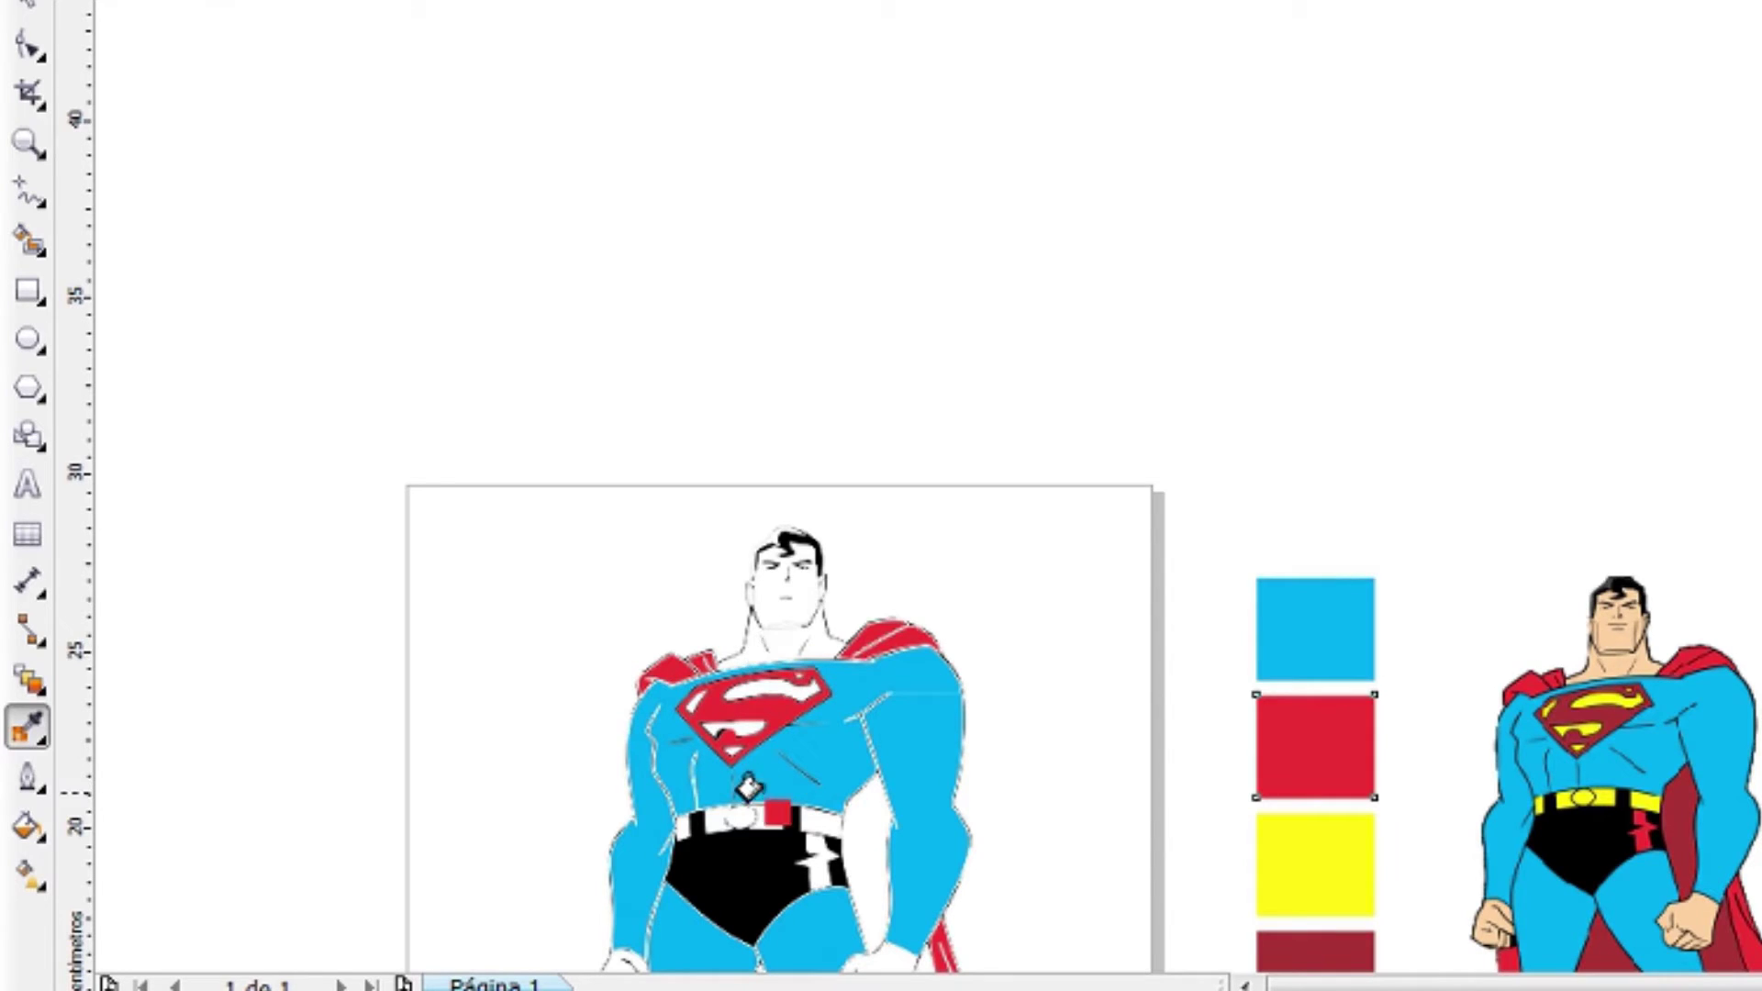
pyautogui.scroll(-2, 817, 876)
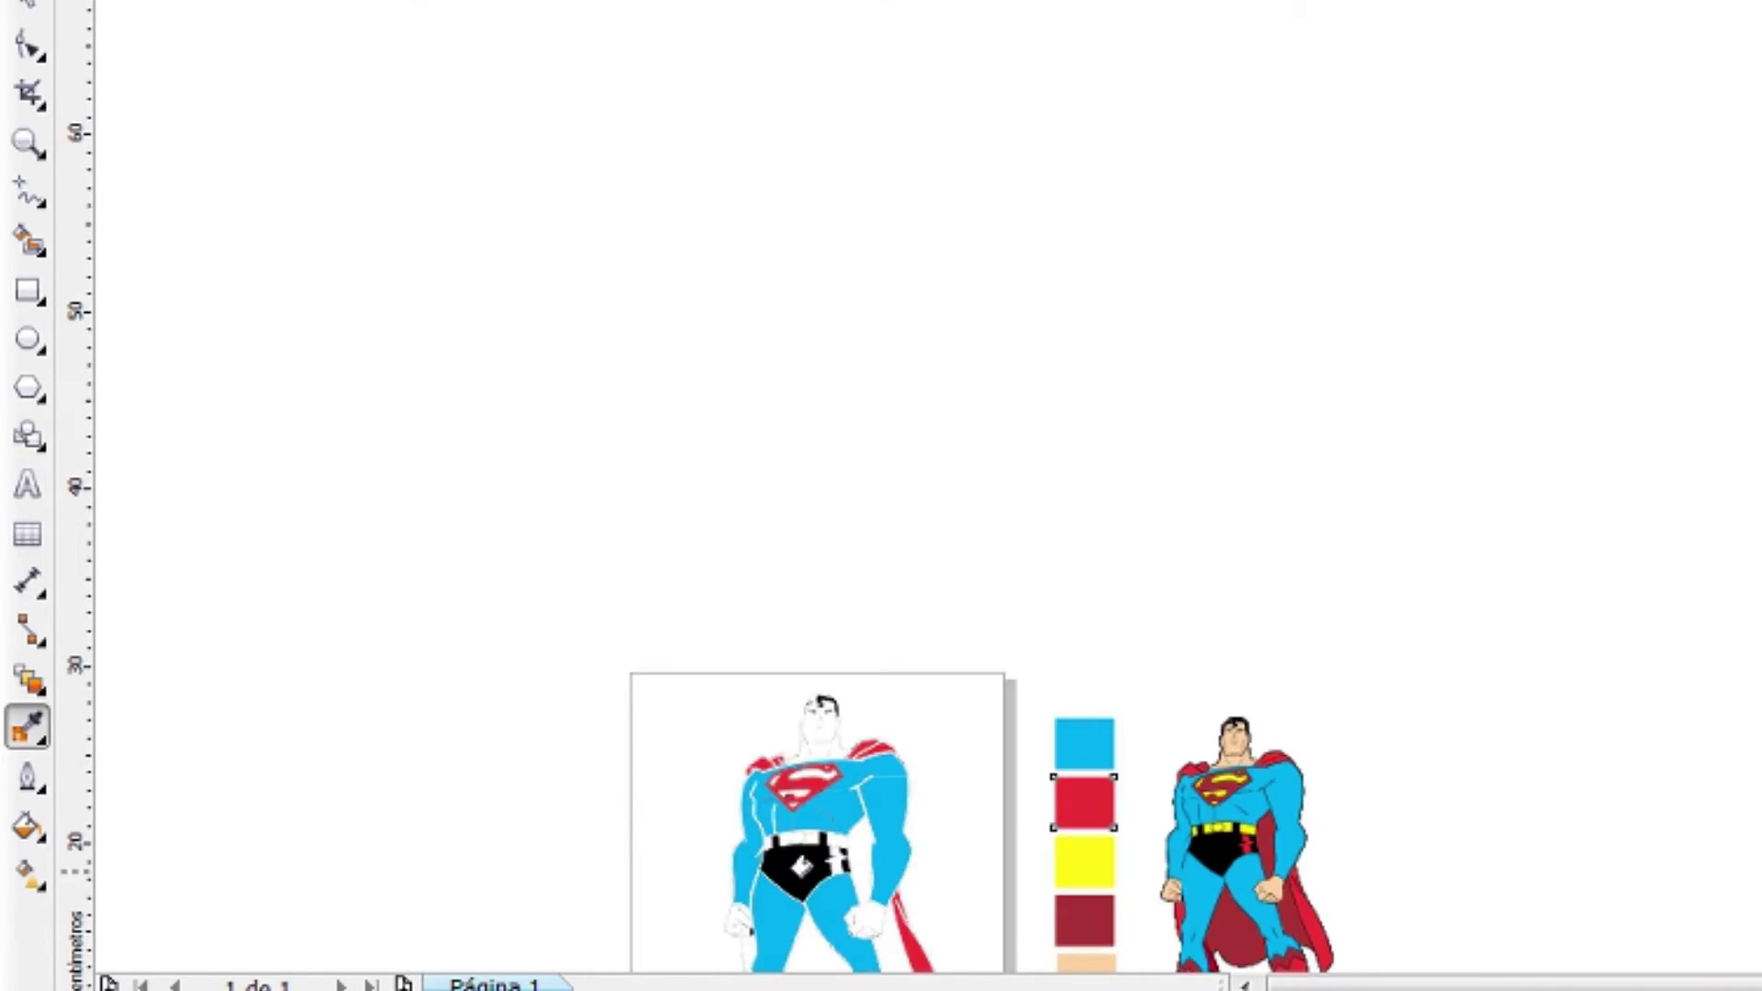
pyautogui.scroll(2, 779, 872)
pyautogui.scroll(2, 779, 872)
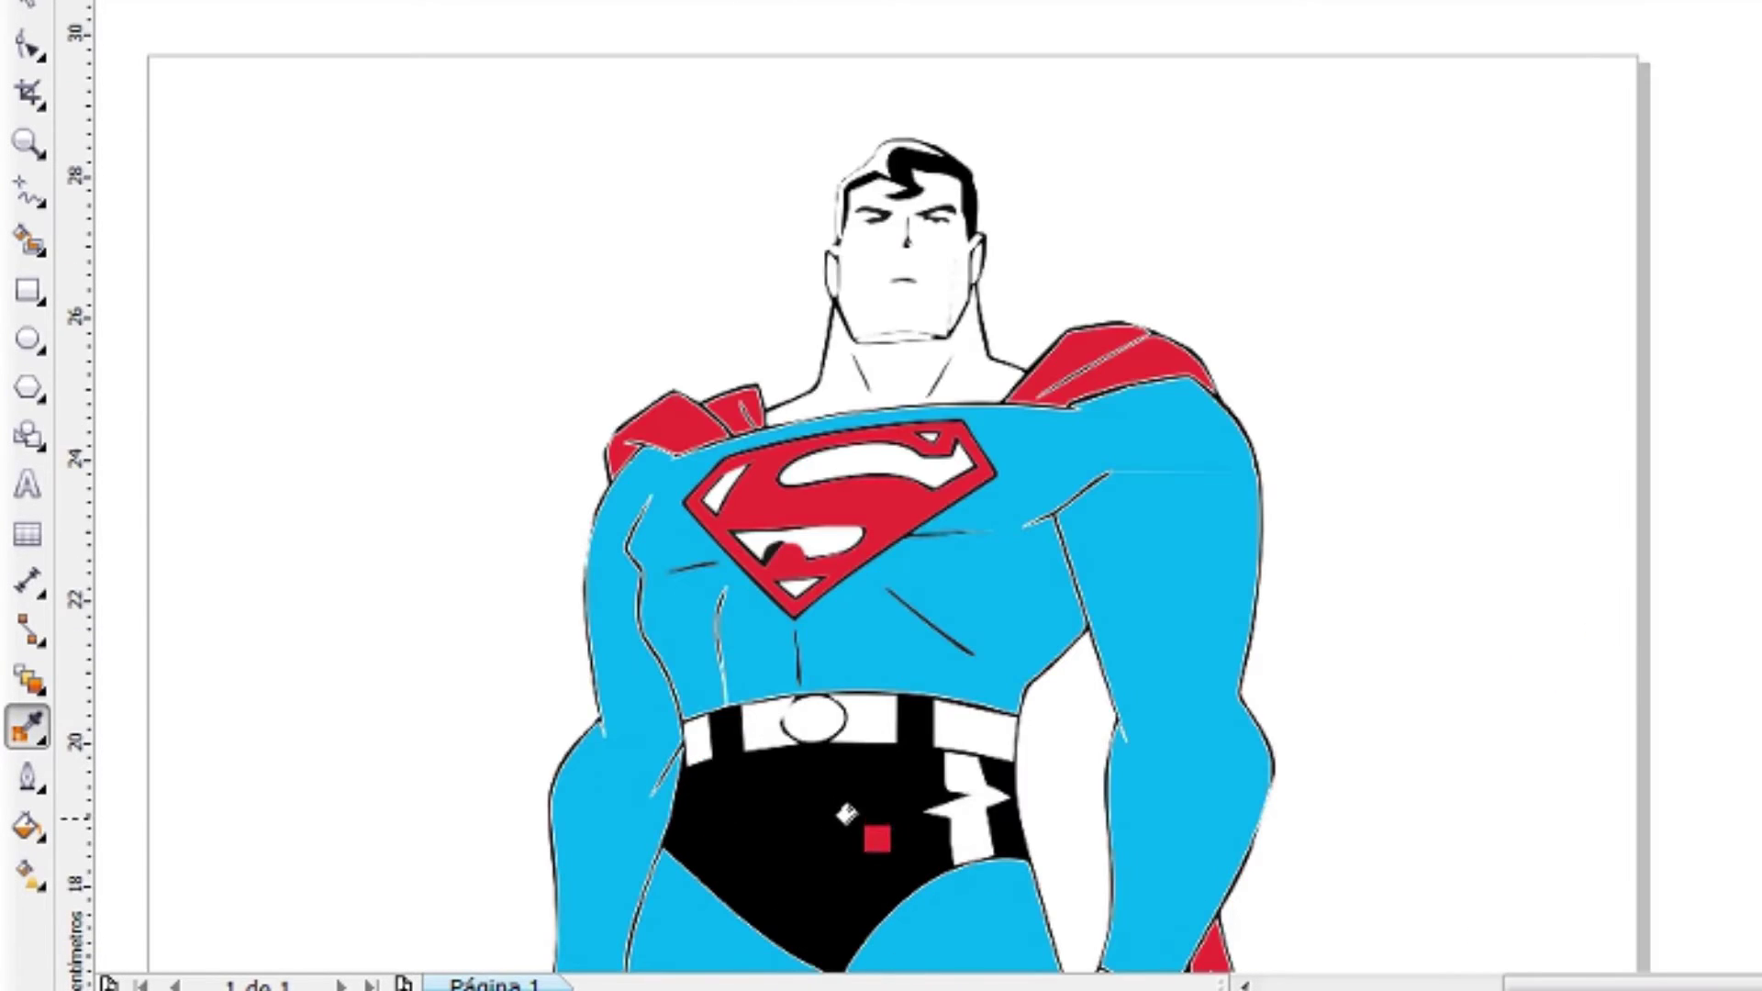
pyautogui.scroll(-2, 1624, 834)
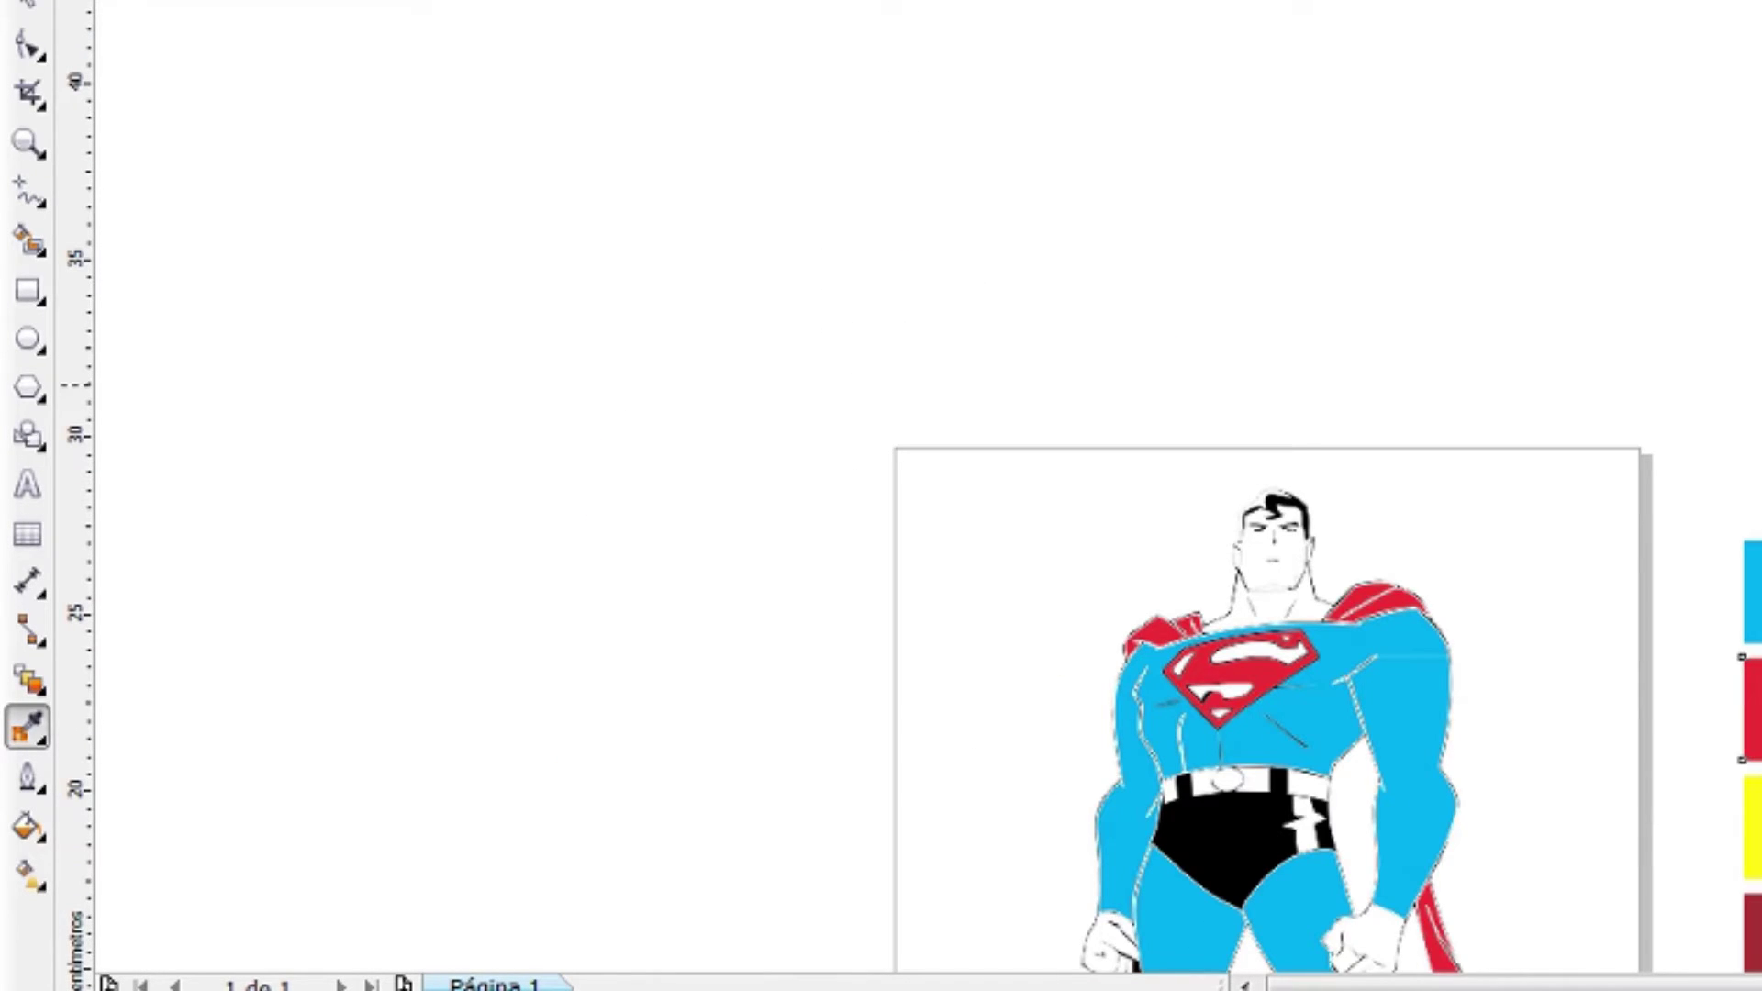
pyautogui.scroll(-3, 914, 514)
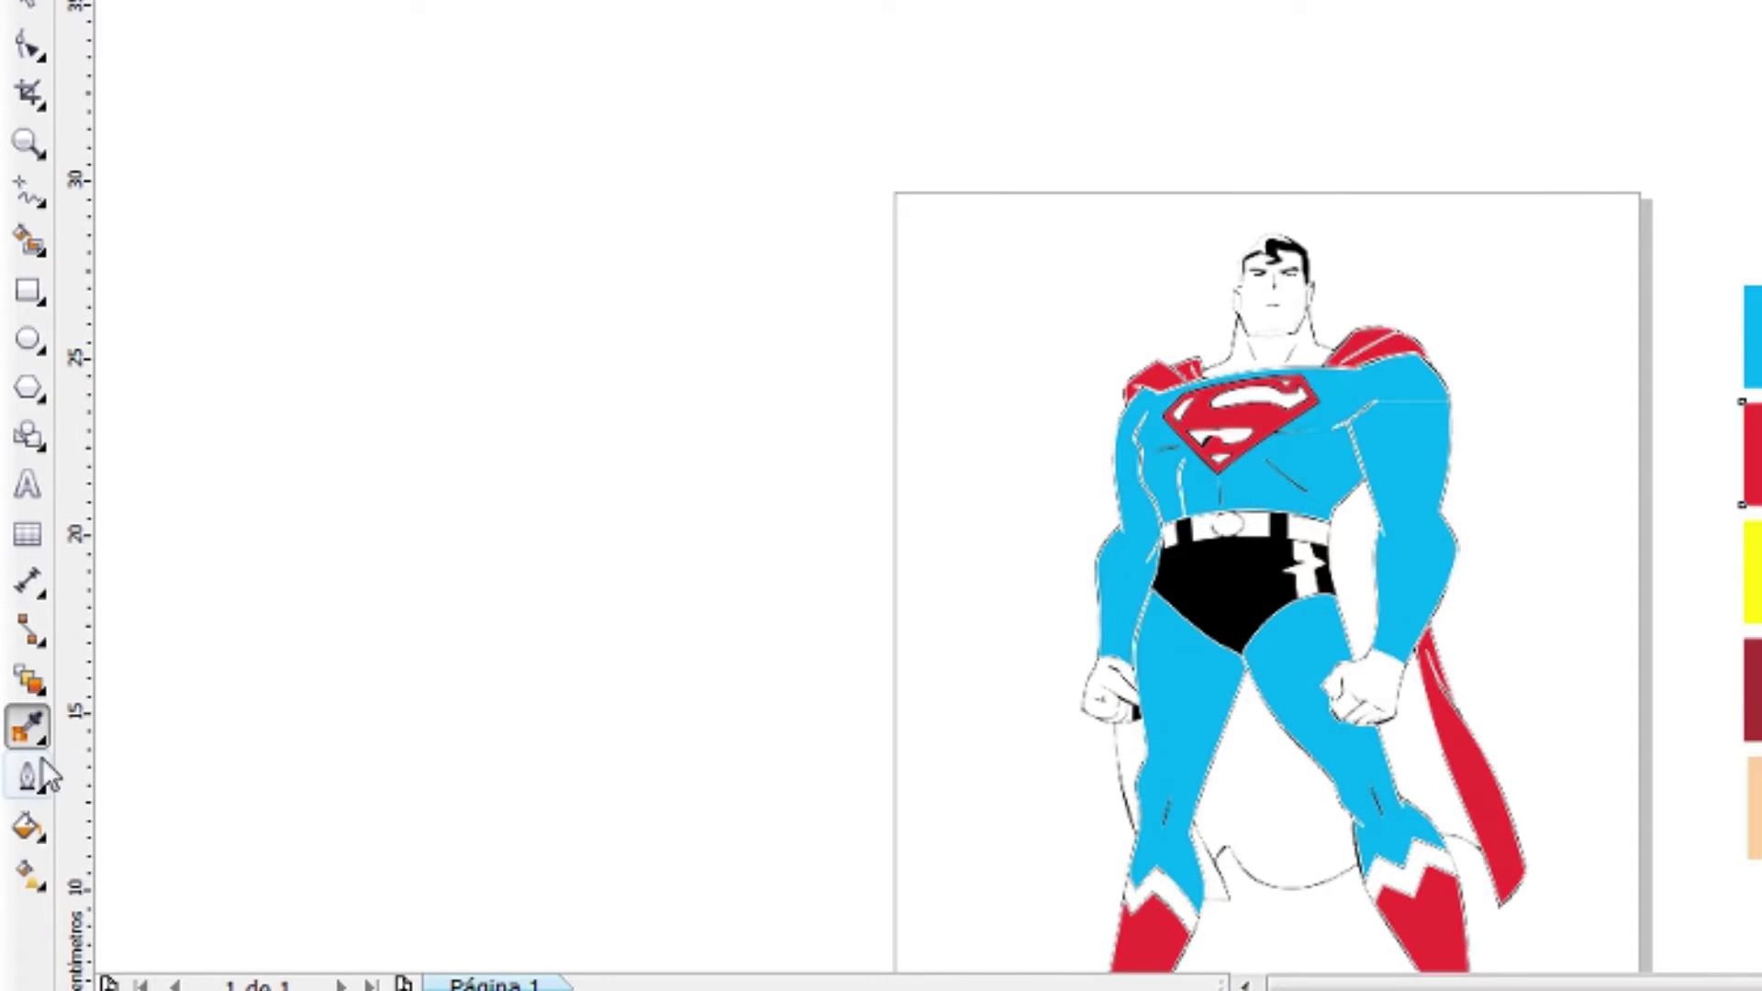
pyautogui.click(26, 728)
pyautogui.click(1214, 807)
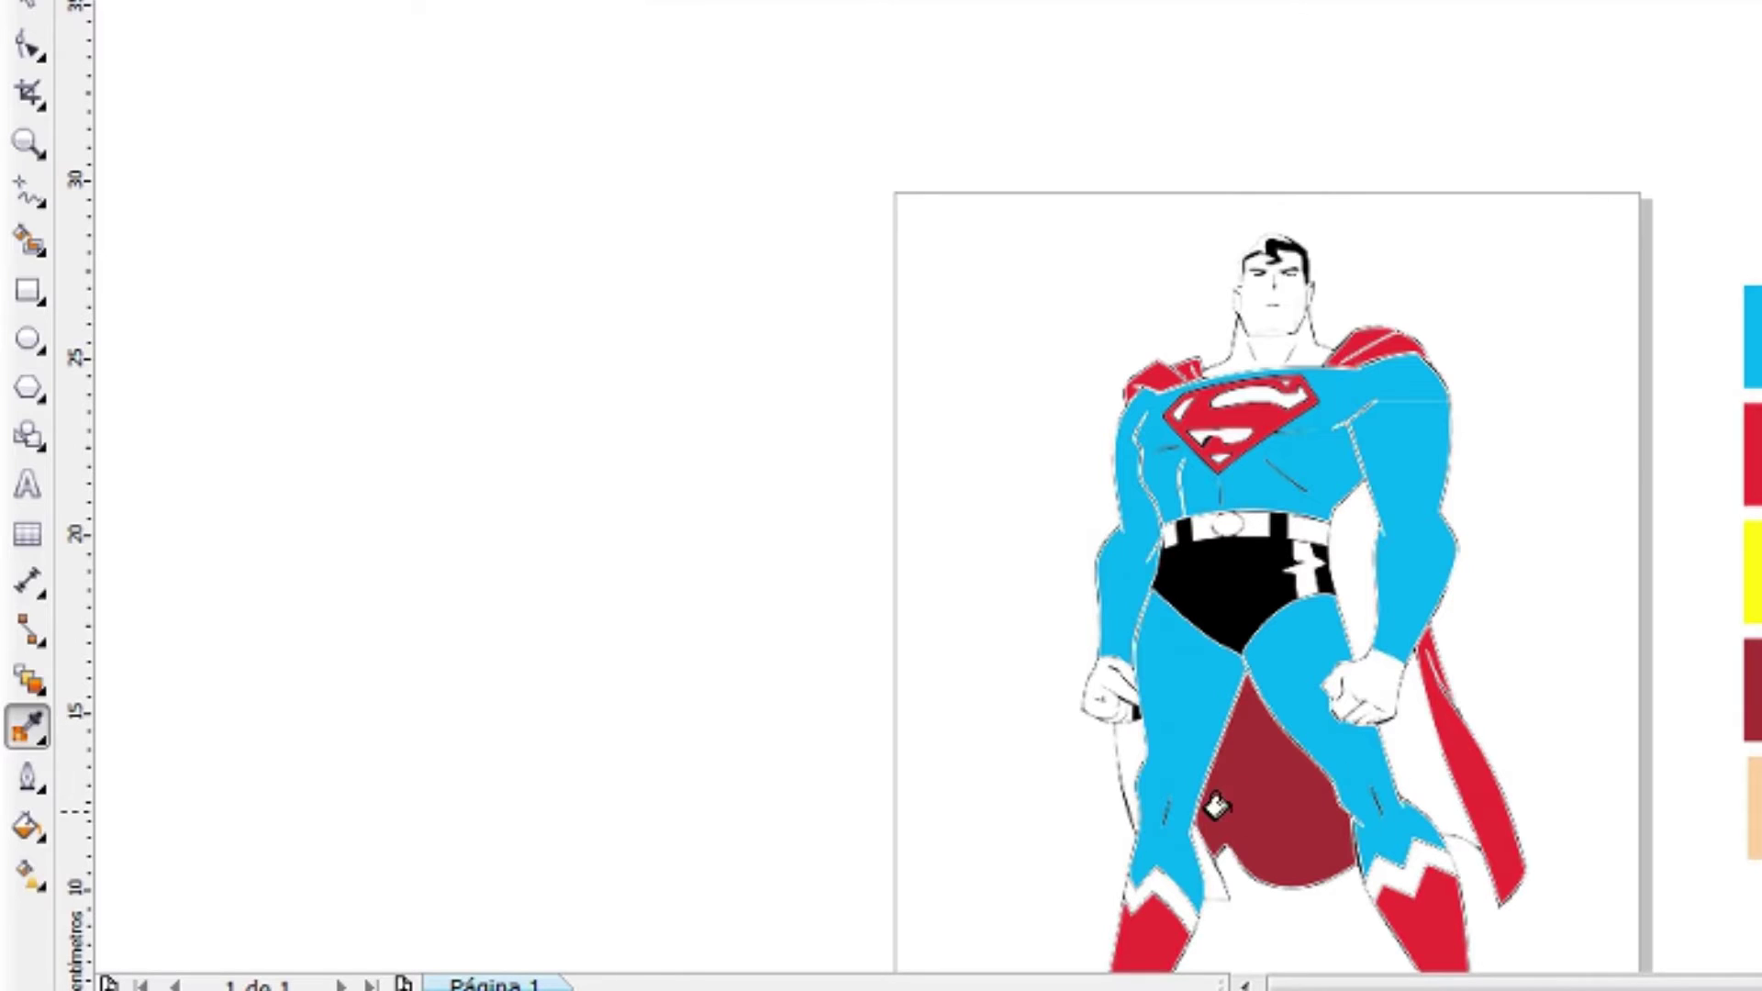
pyautogui.click(1412, 739)
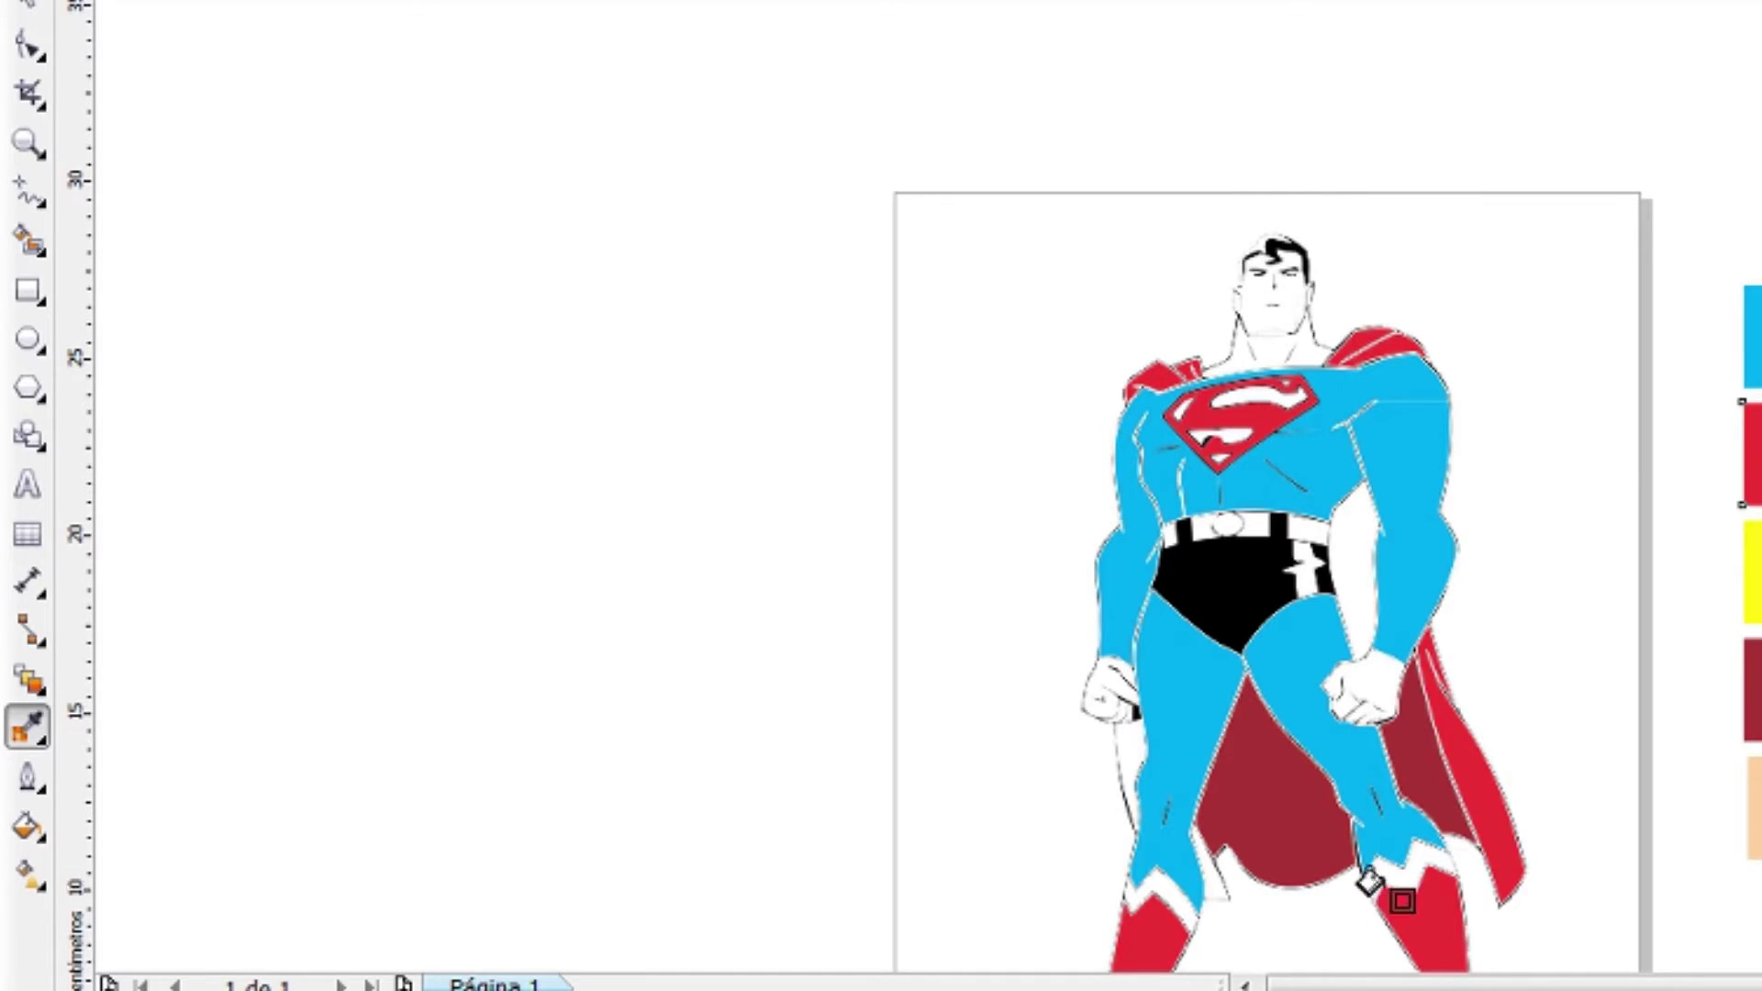
pyautogui.click(1386, 868)
pyautogui.click(1165, 895)
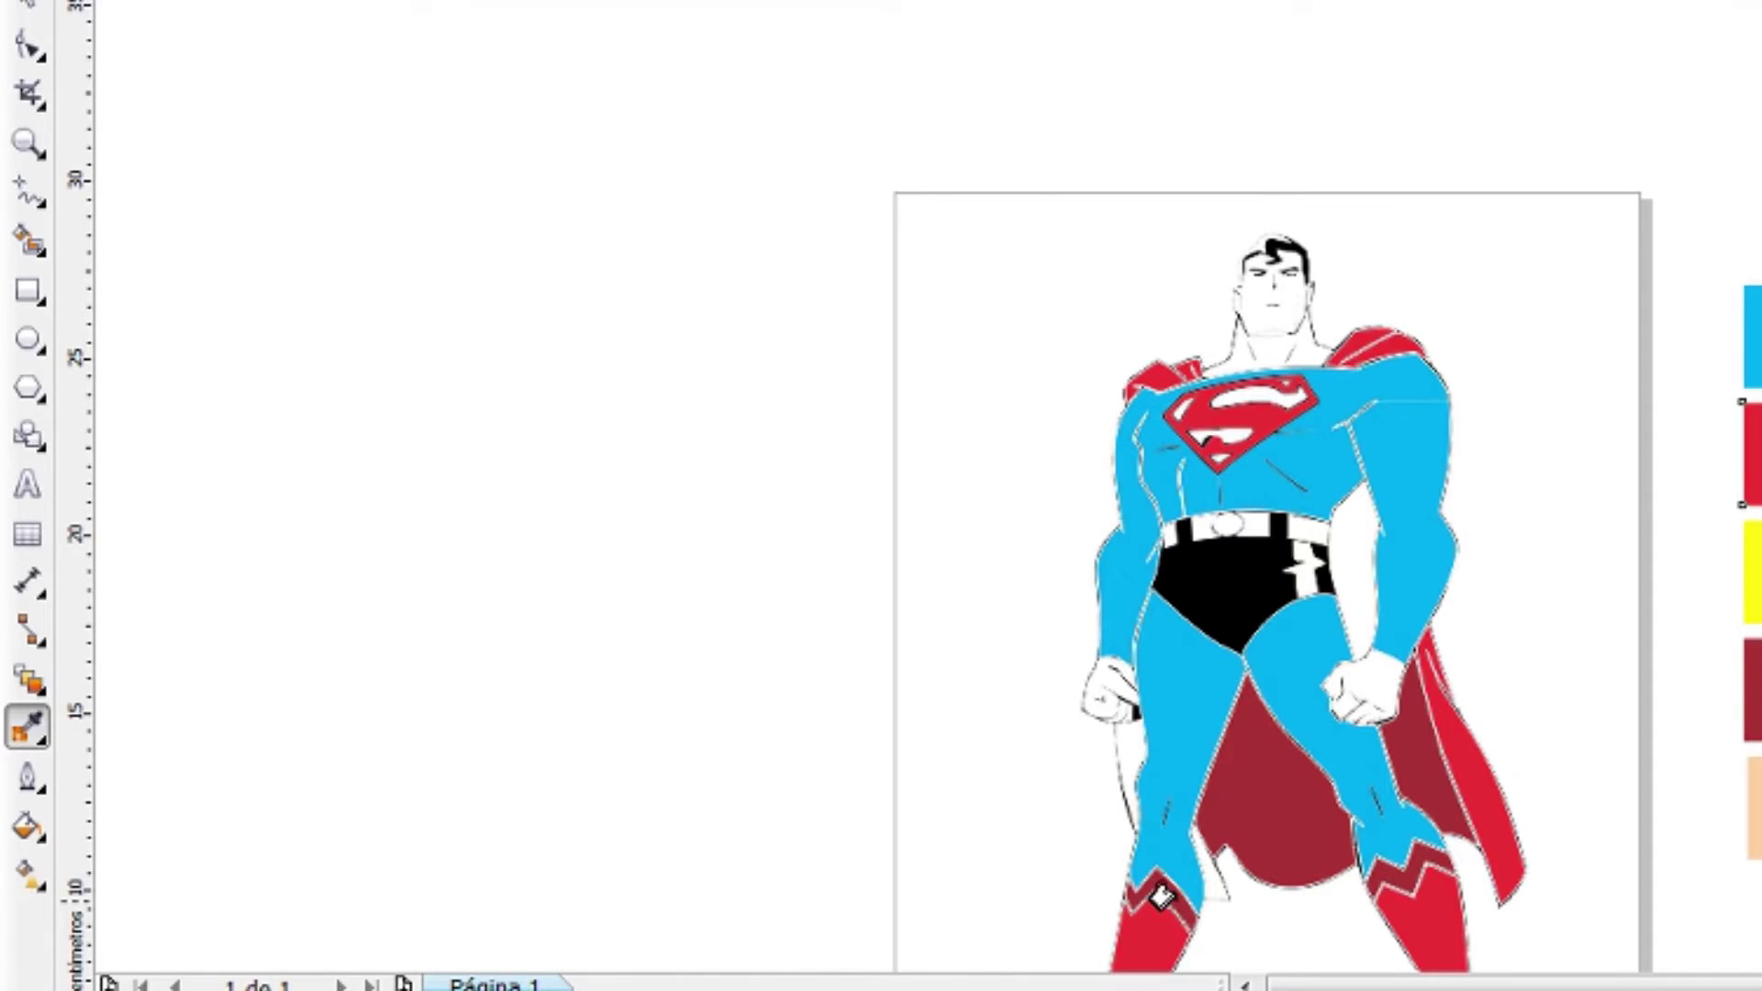
# Resample the red and fill the two remaining outer cape pieces beside the figure's left-hand leg in the drawing
pyautogui.click(30, 730)
pyautogui.click(1113, 748)
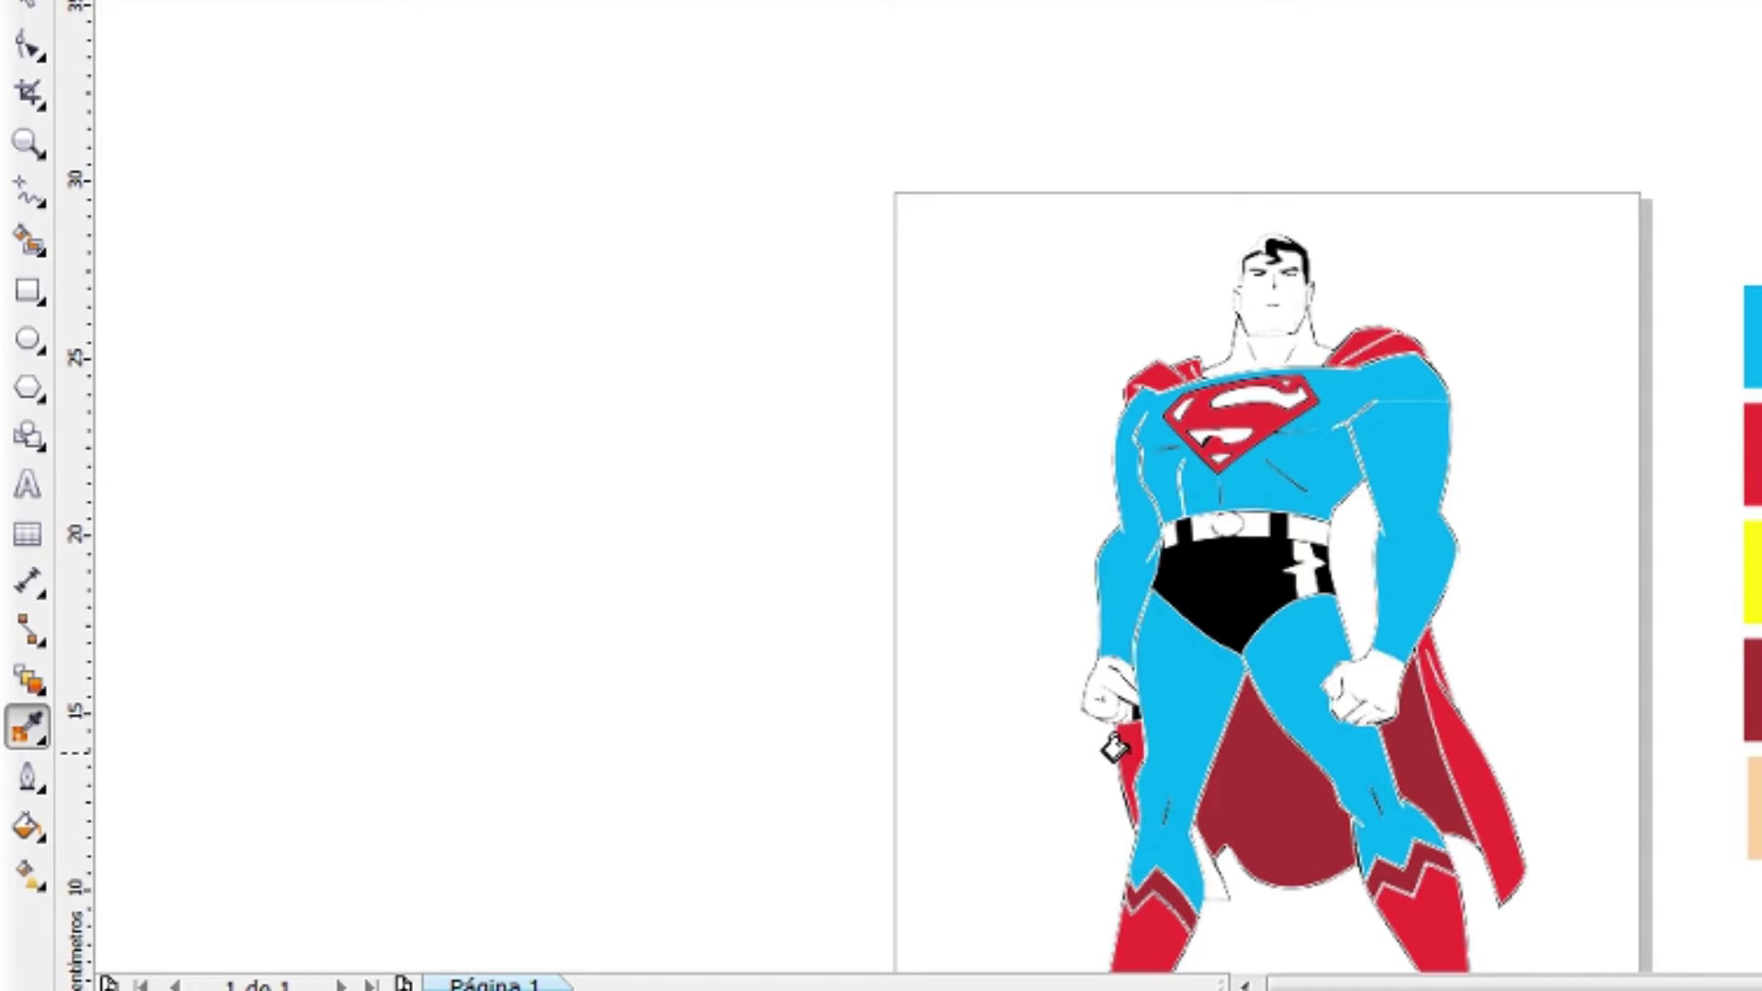
pyautogui.click(1197, 883)
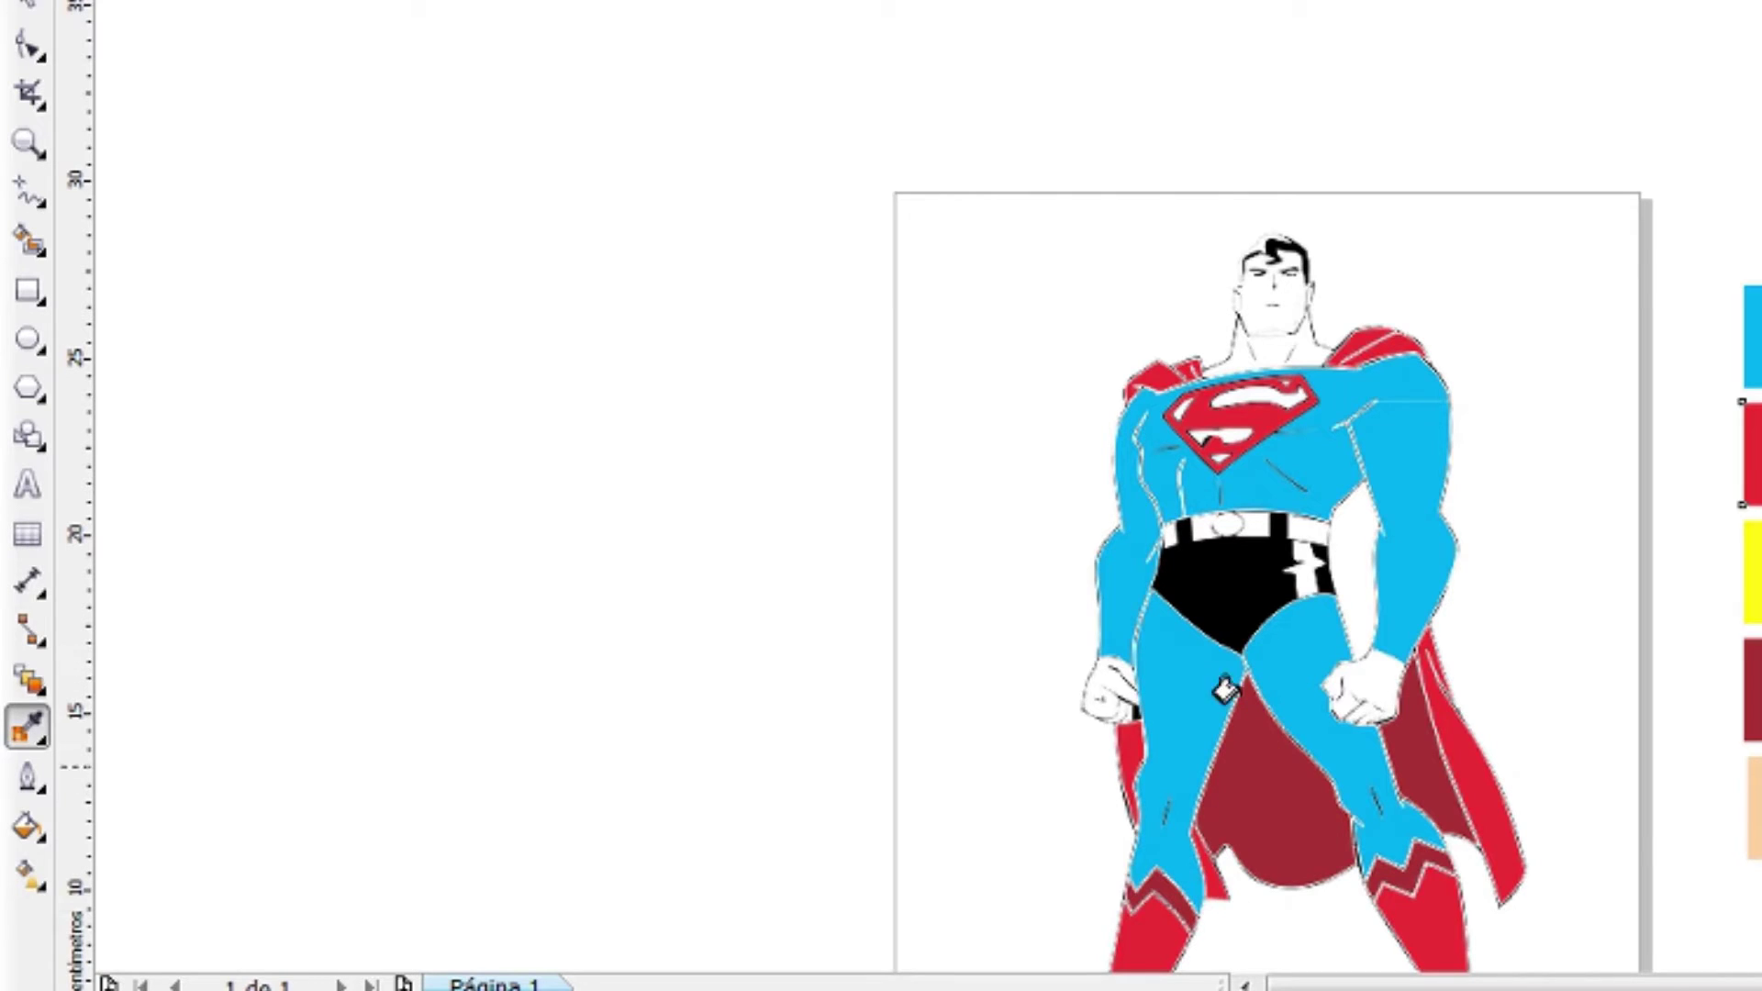
# Resample the dark red and fill the cape lining between the torso and the arm on the drawing's right side
pyautogui.click(28, 725)
pyautogui.click(1422, 666)
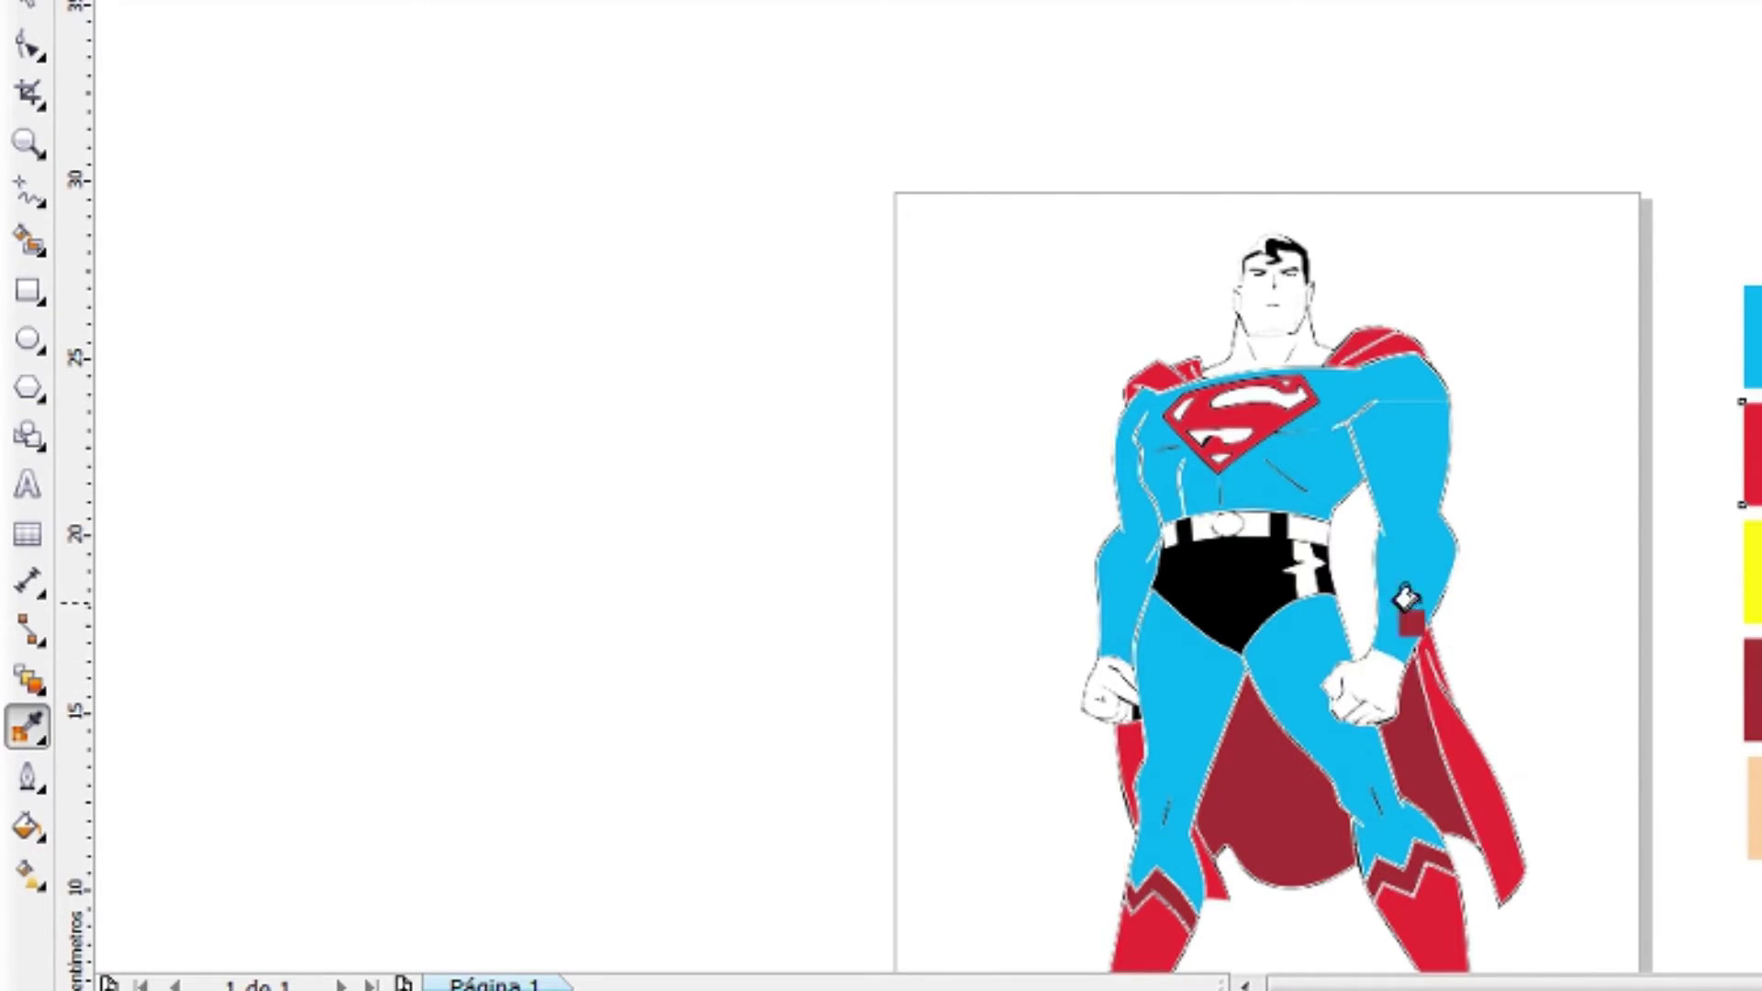
pyautogui.click(1346, 585)
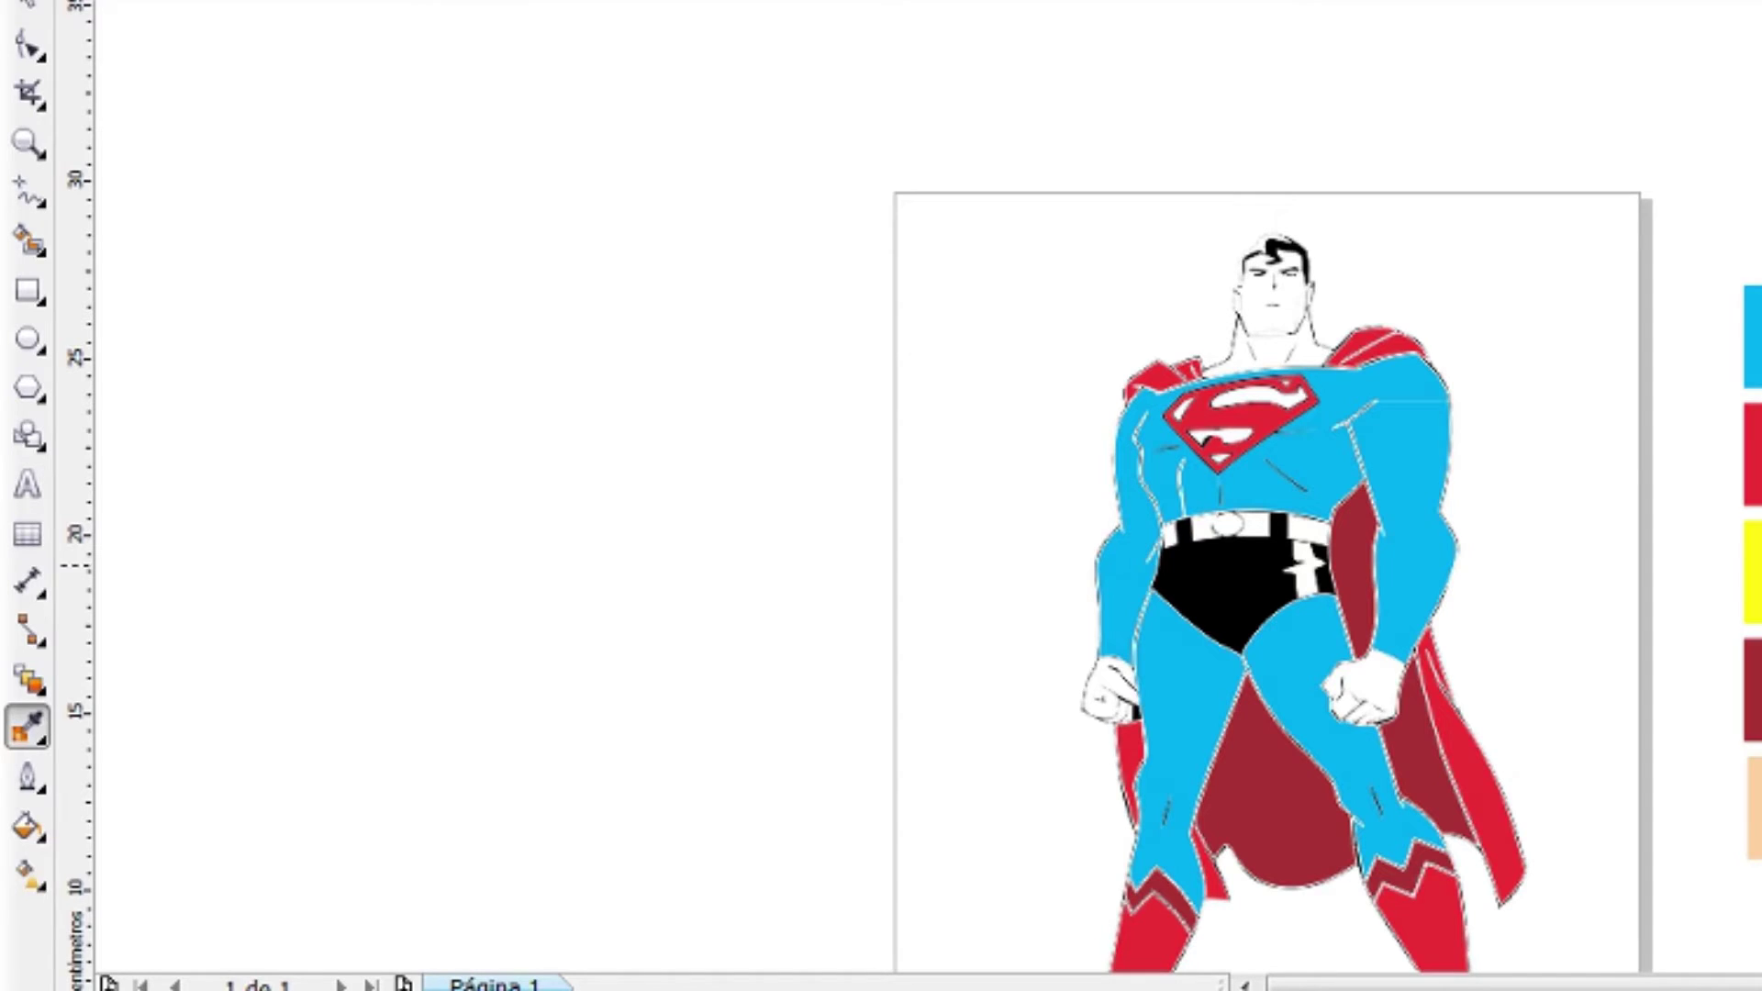
# Fill the two parts of the emblem's S and its side and bottom corner areas with the palette yellow
pyautogui.scroll(2, 1258, 381)
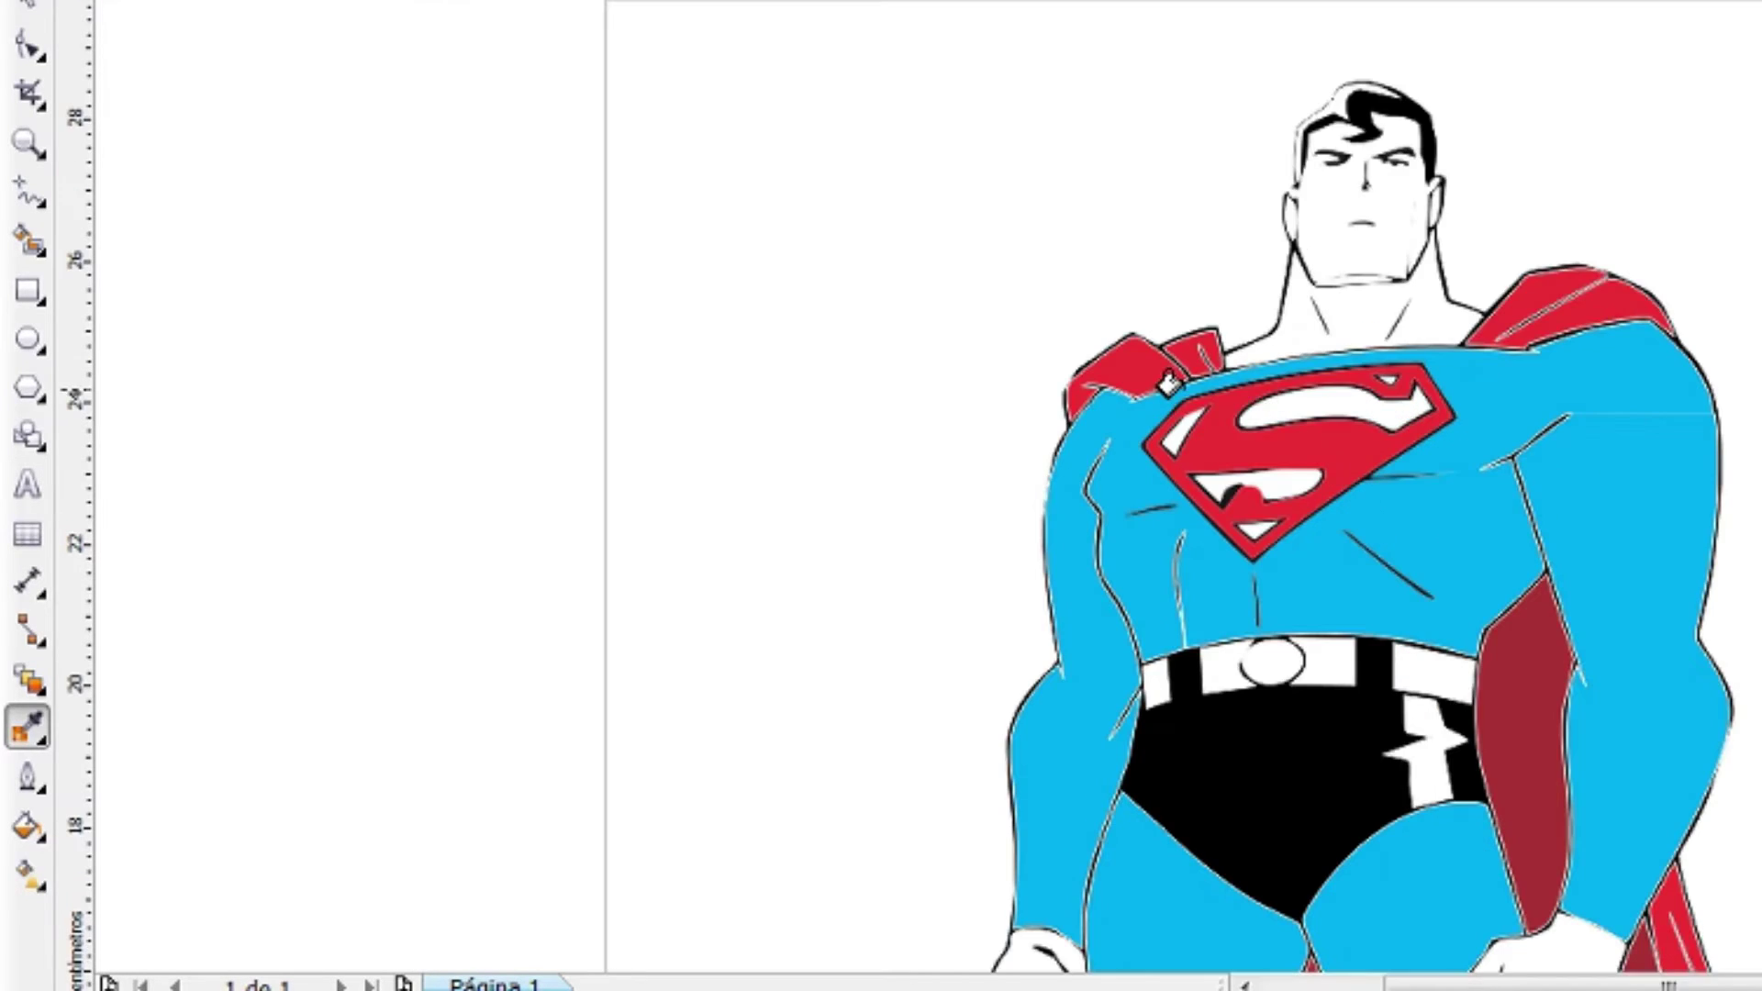
pyautogui.click(1354, 403)
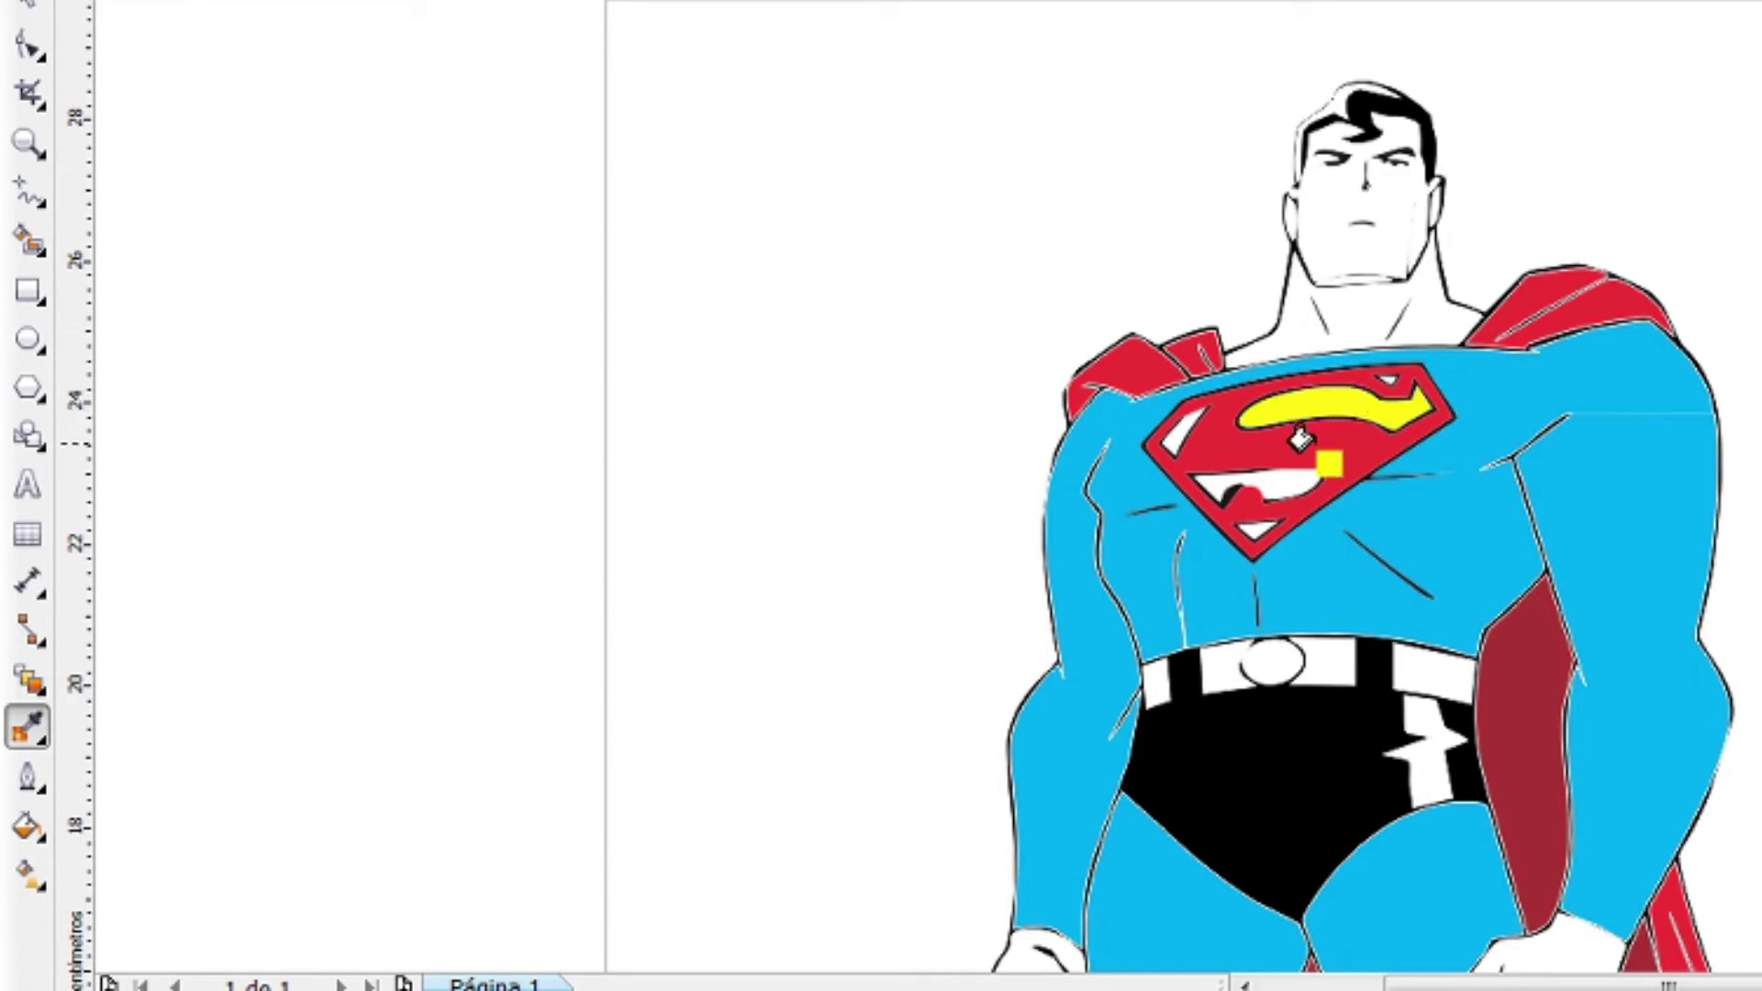
pyautogui.click(1259, 488)
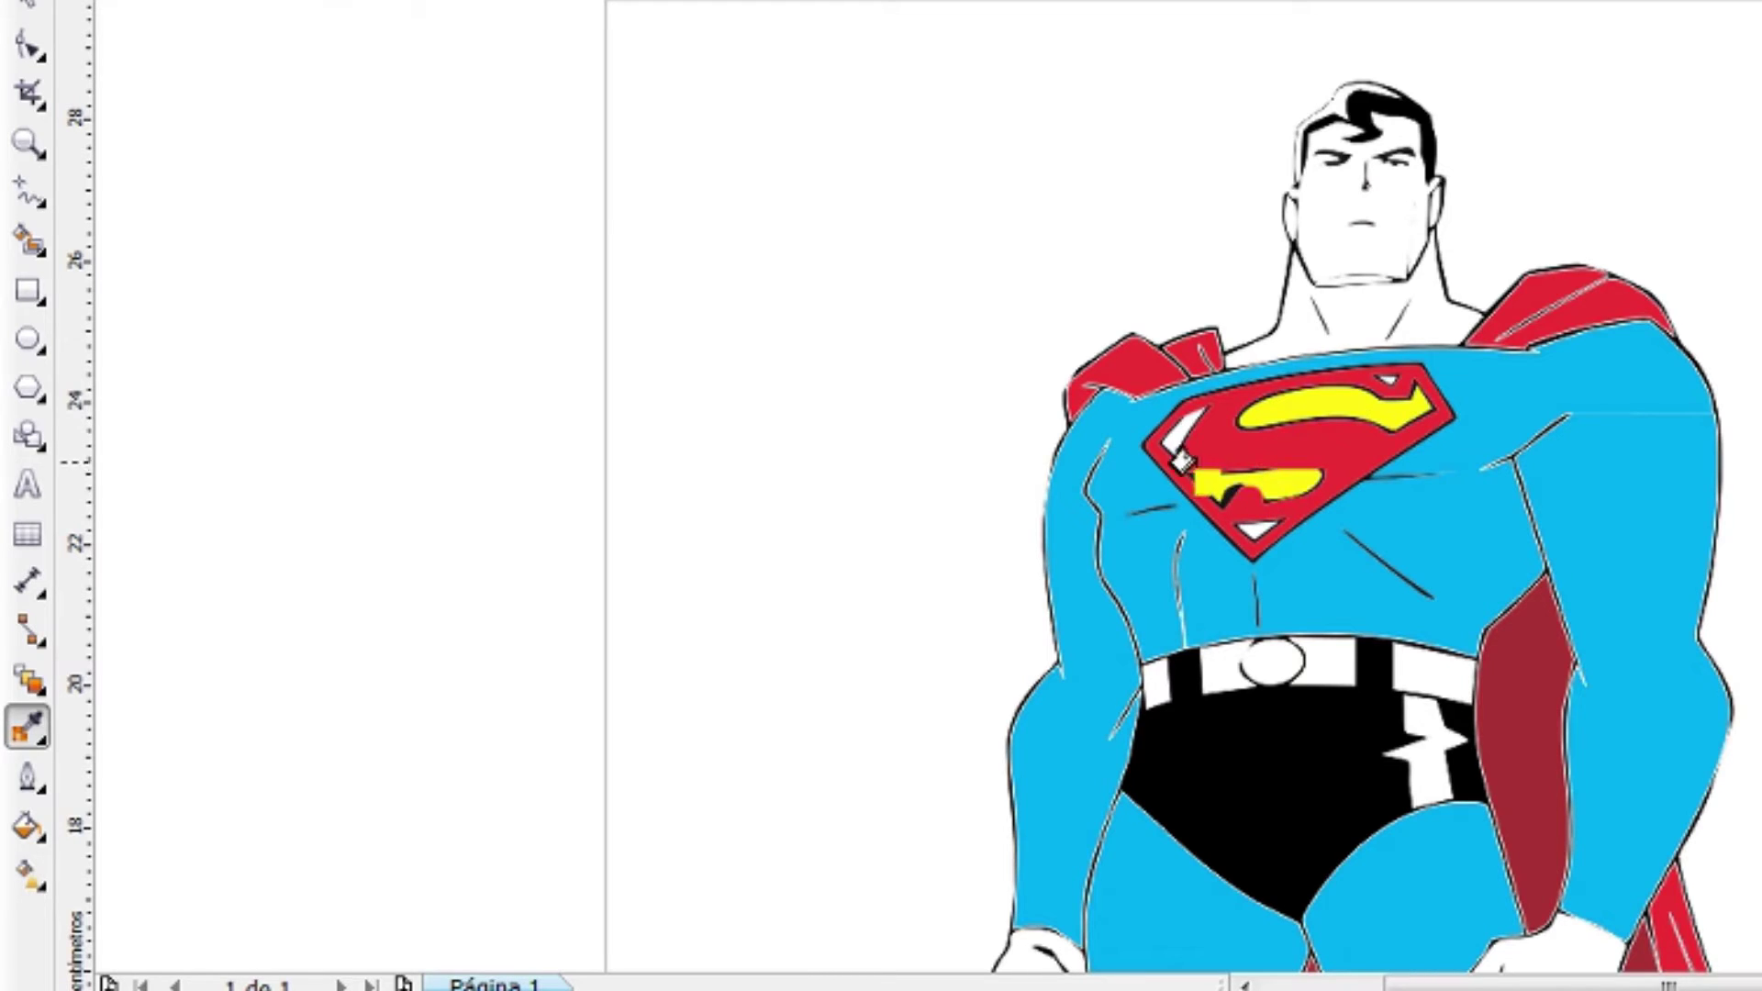
pyautogui.scroll(5, 1179, 439)
pyautogui.click(1038, 335)
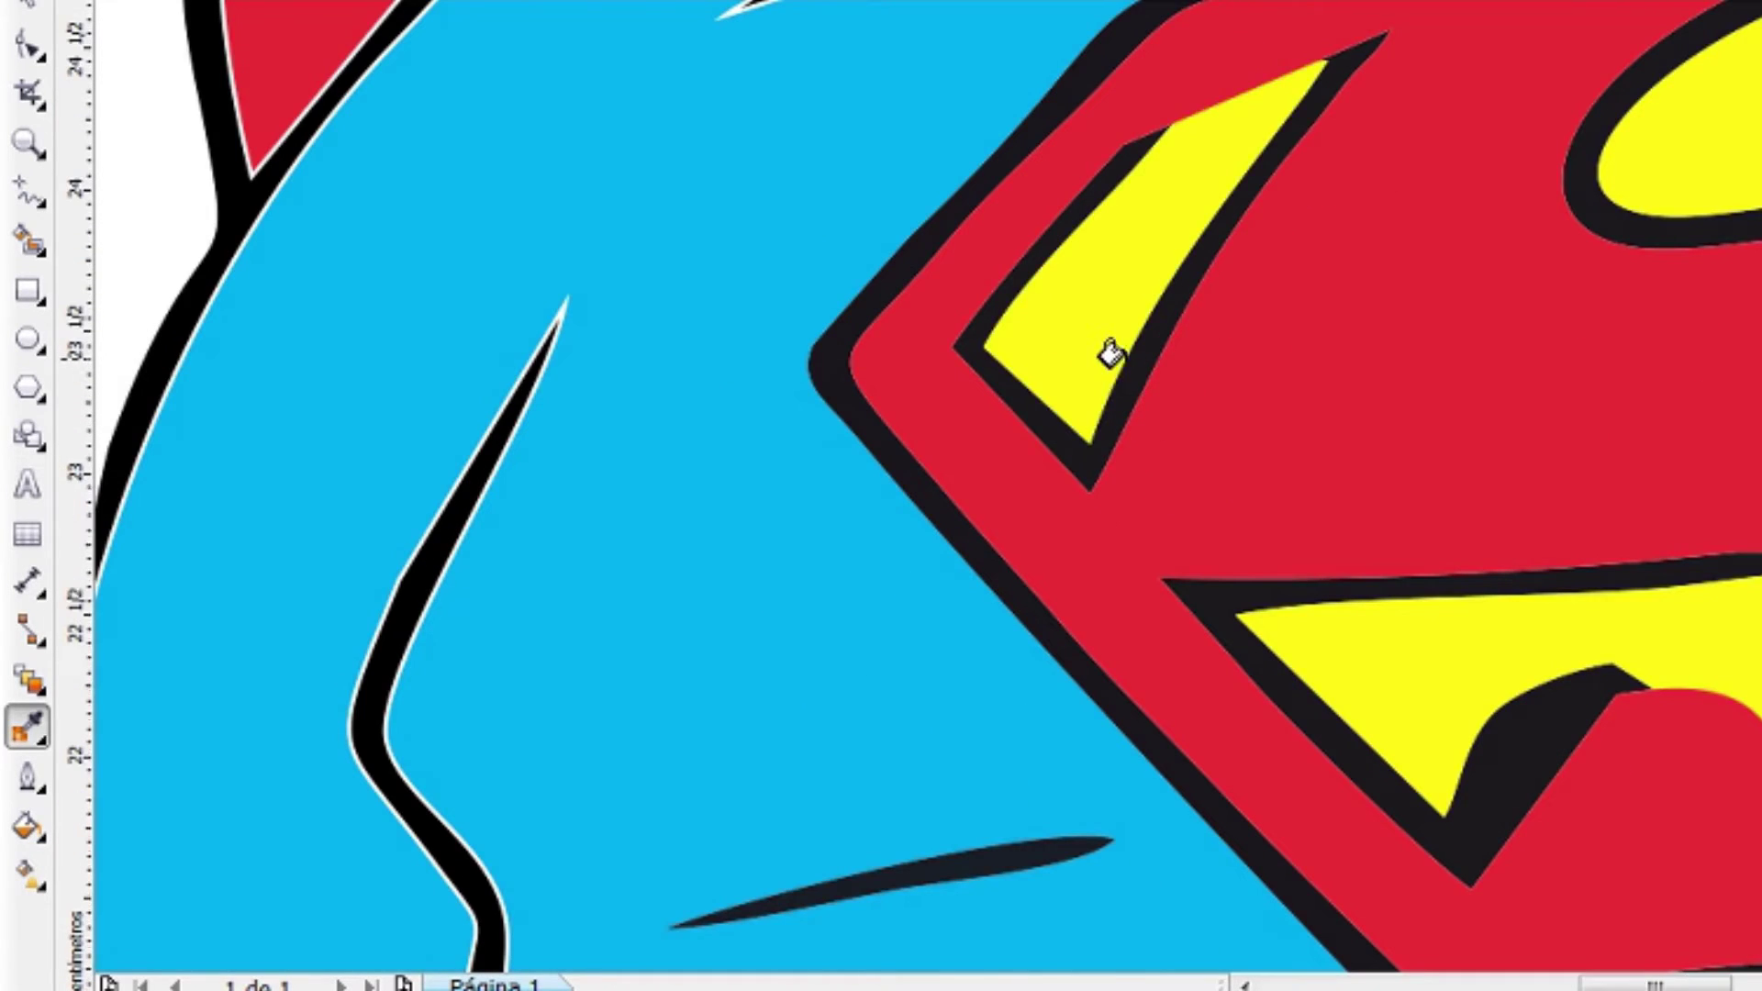
pyautogui.scroll(-3, 1113, 355)
pyautogui.click(1382, 684)
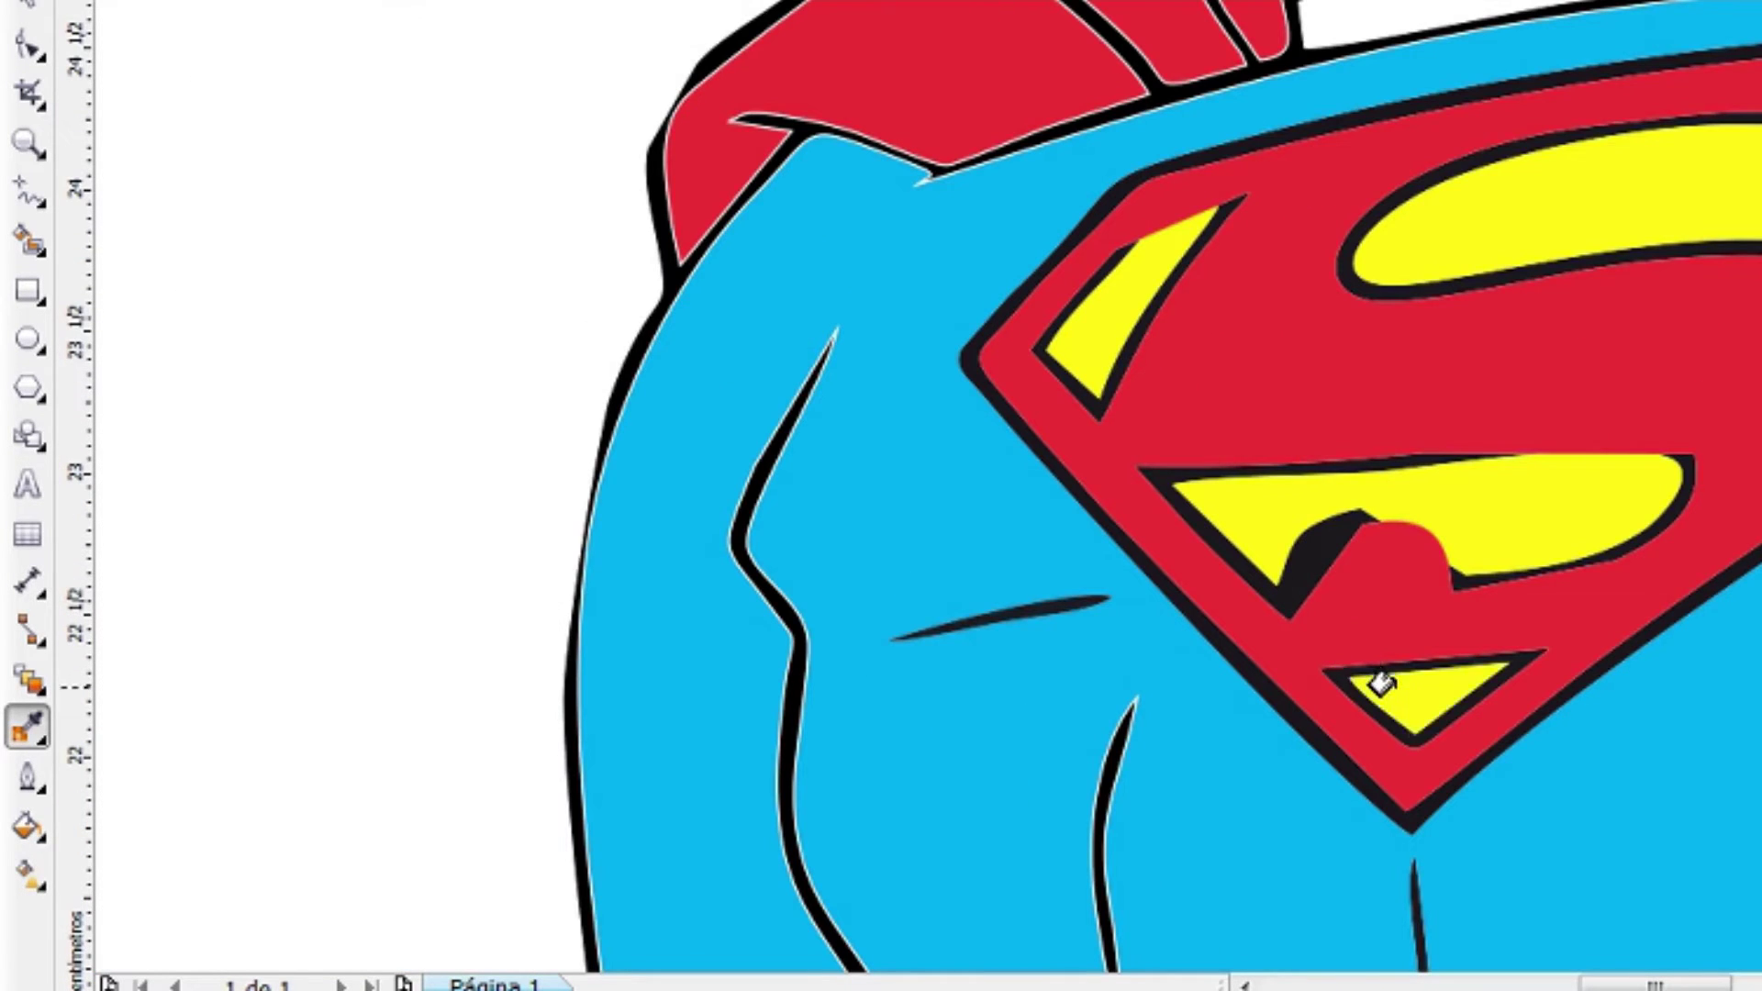
# Fill the belt sections around the buckle and between the black loops with yellow
pyautogui.scroll(-4, 1404, 678)
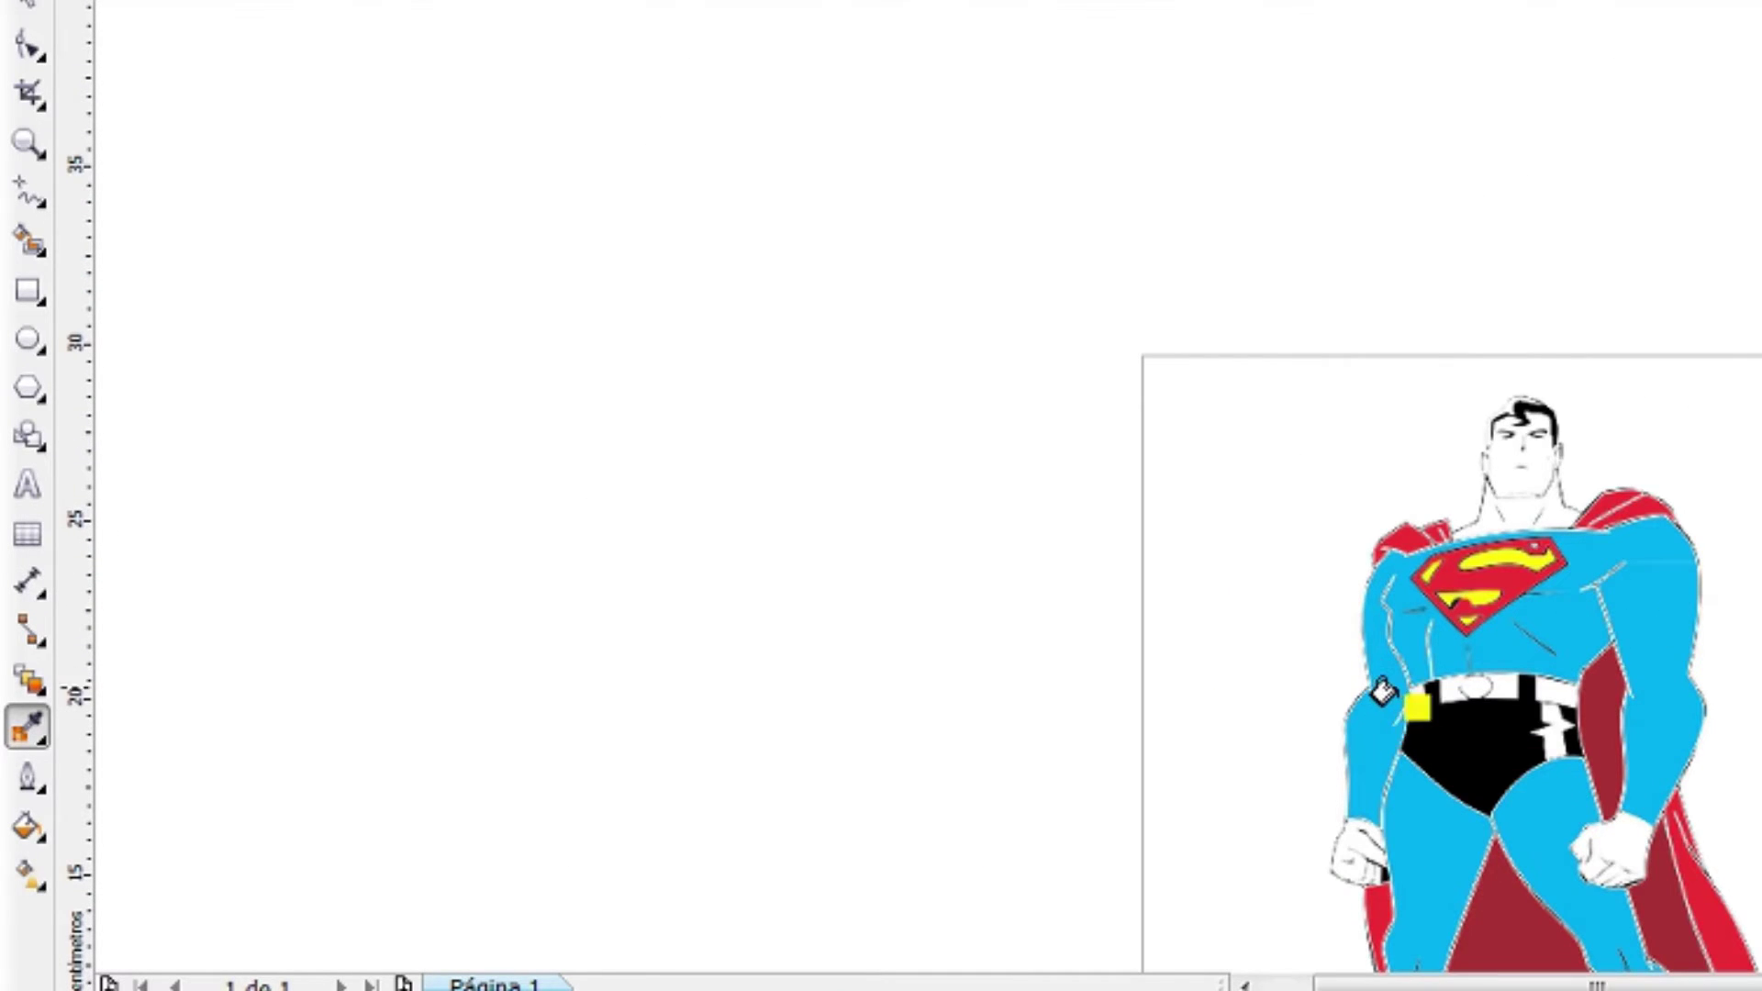
pyautogui.scroll(2, 1383, 693)
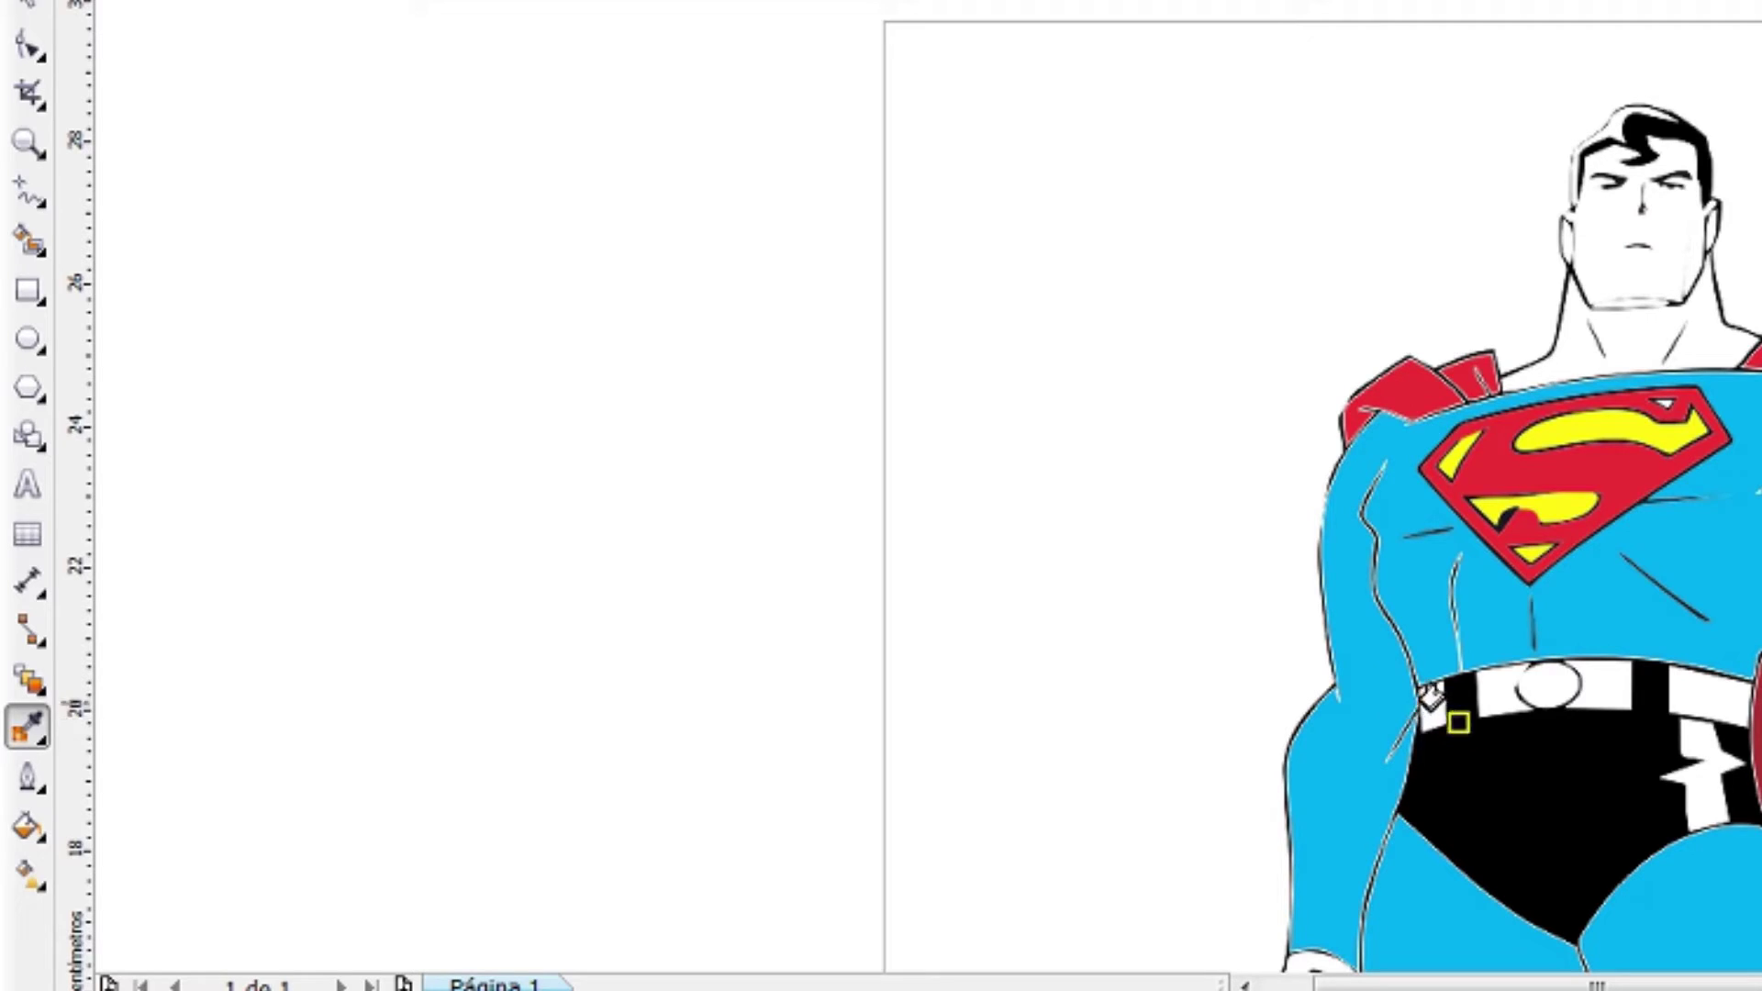
pyautogui.click(1433, 708)
pyautogui.click(1501, 694)
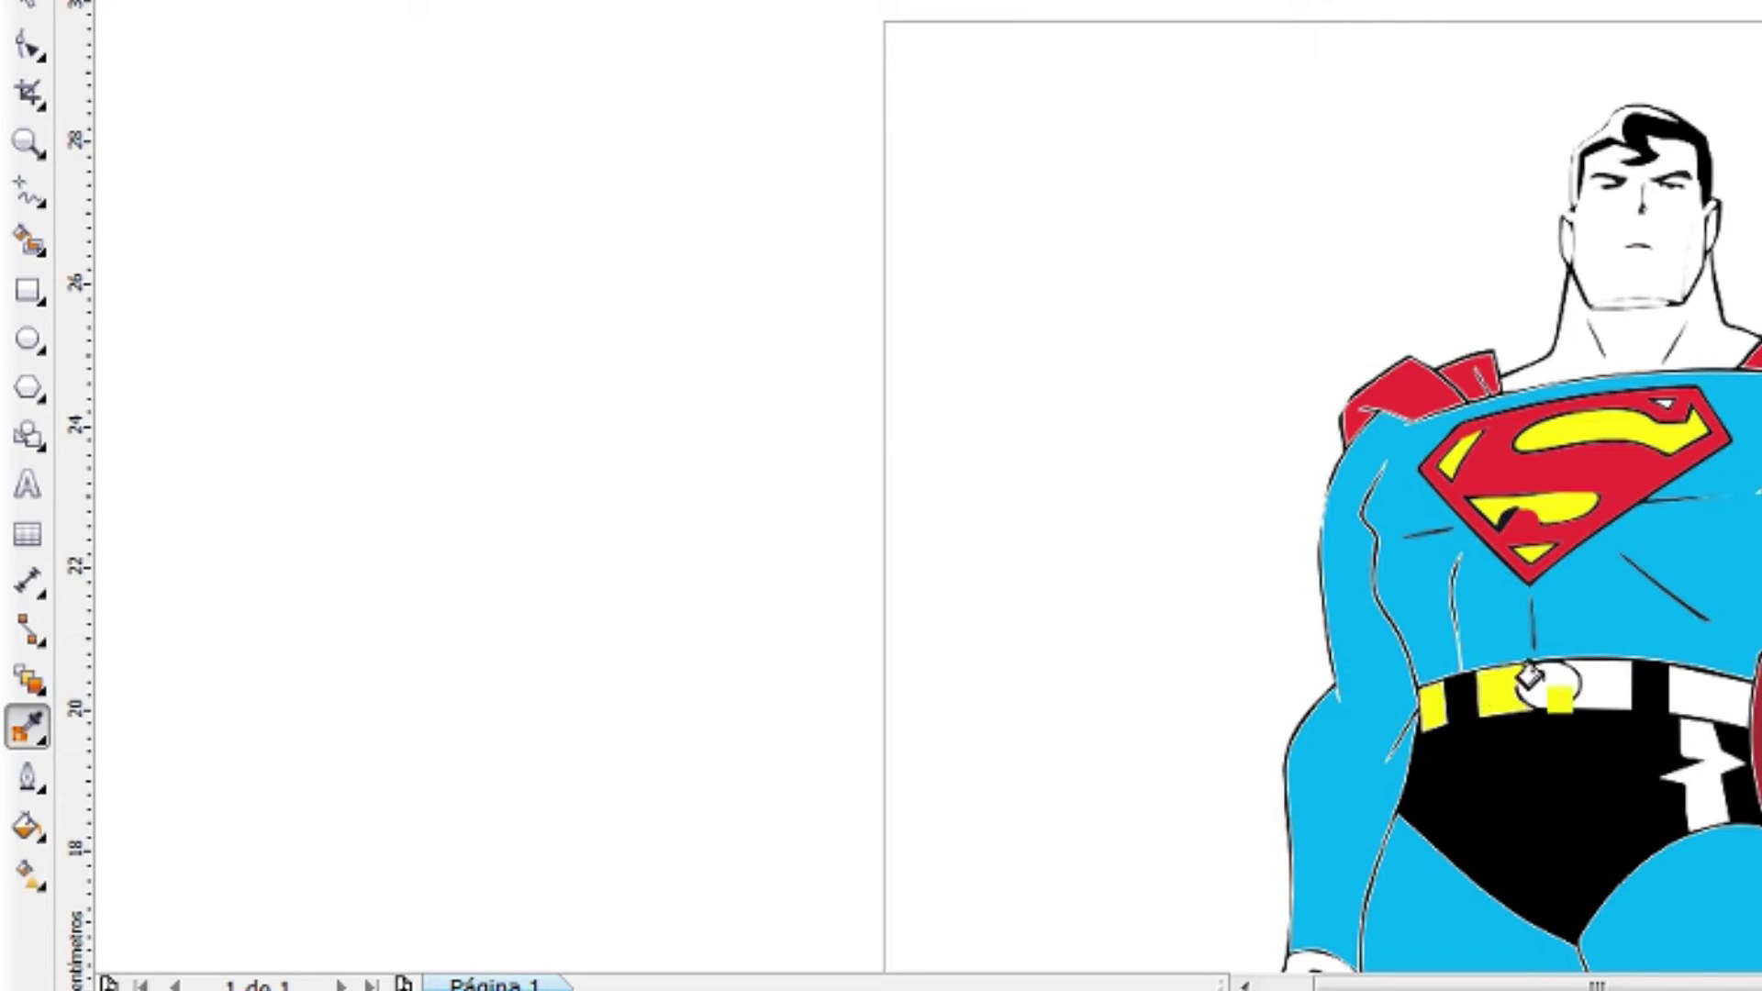
pyautogui.click(1604, 688)
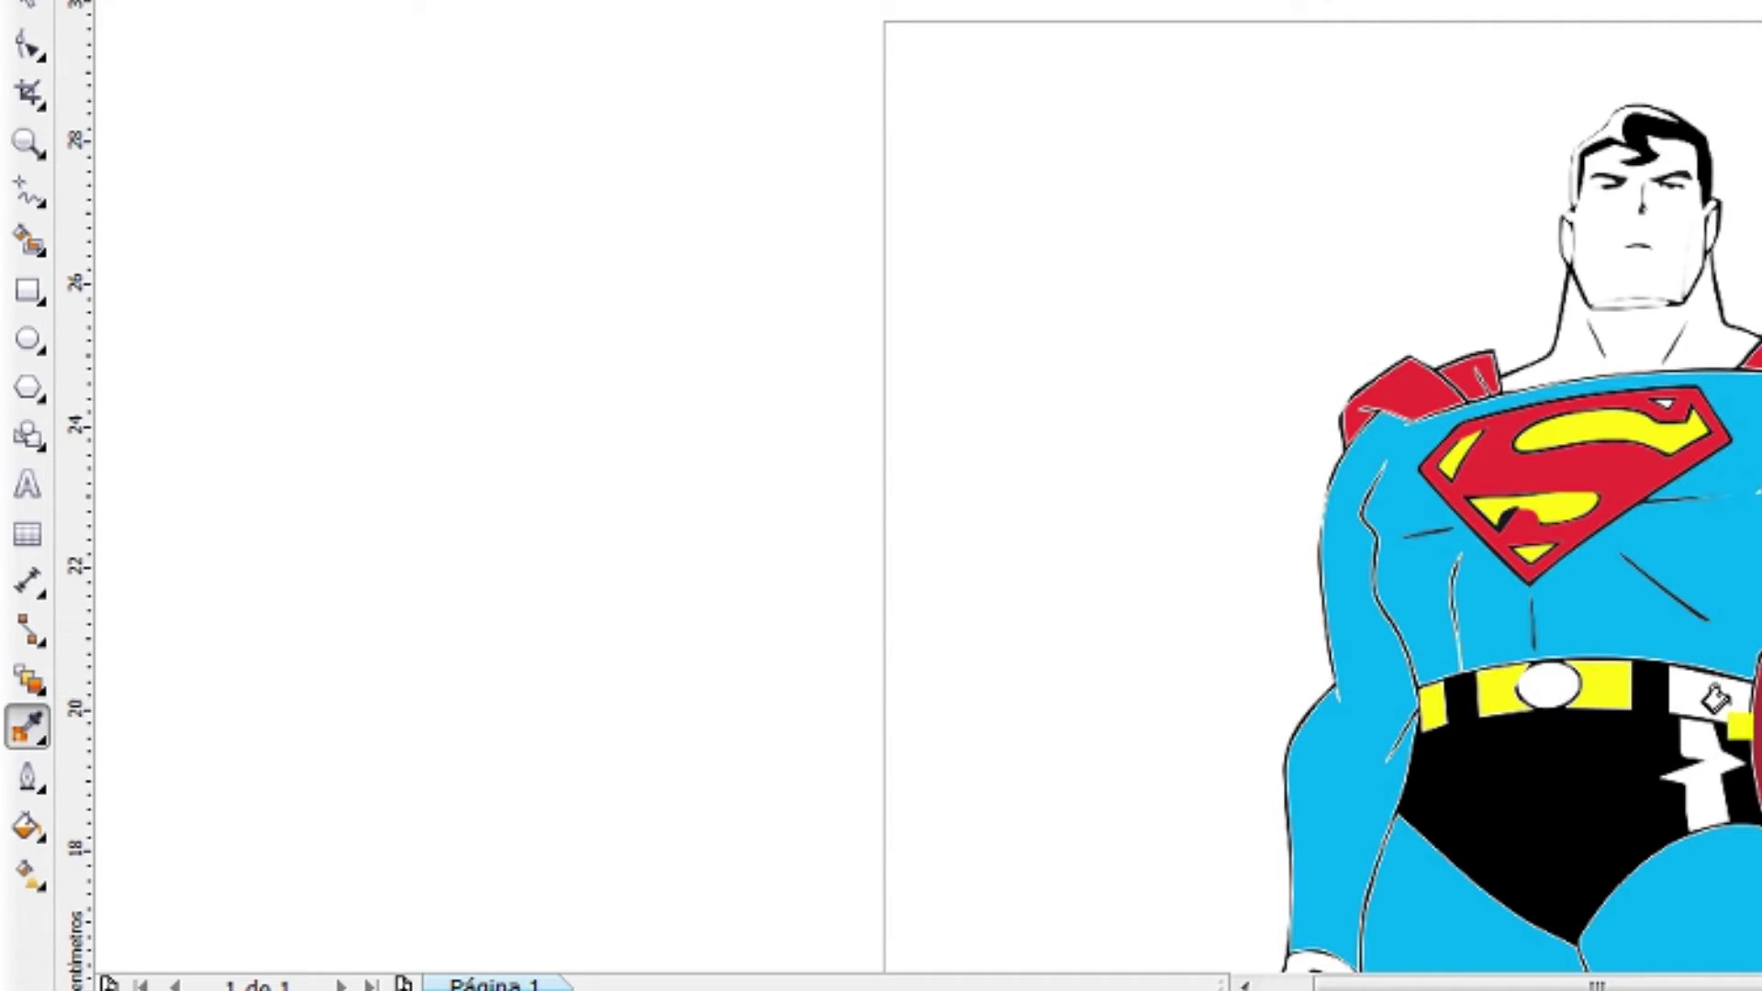
pyautogui.scroll(2, 1692, 701)
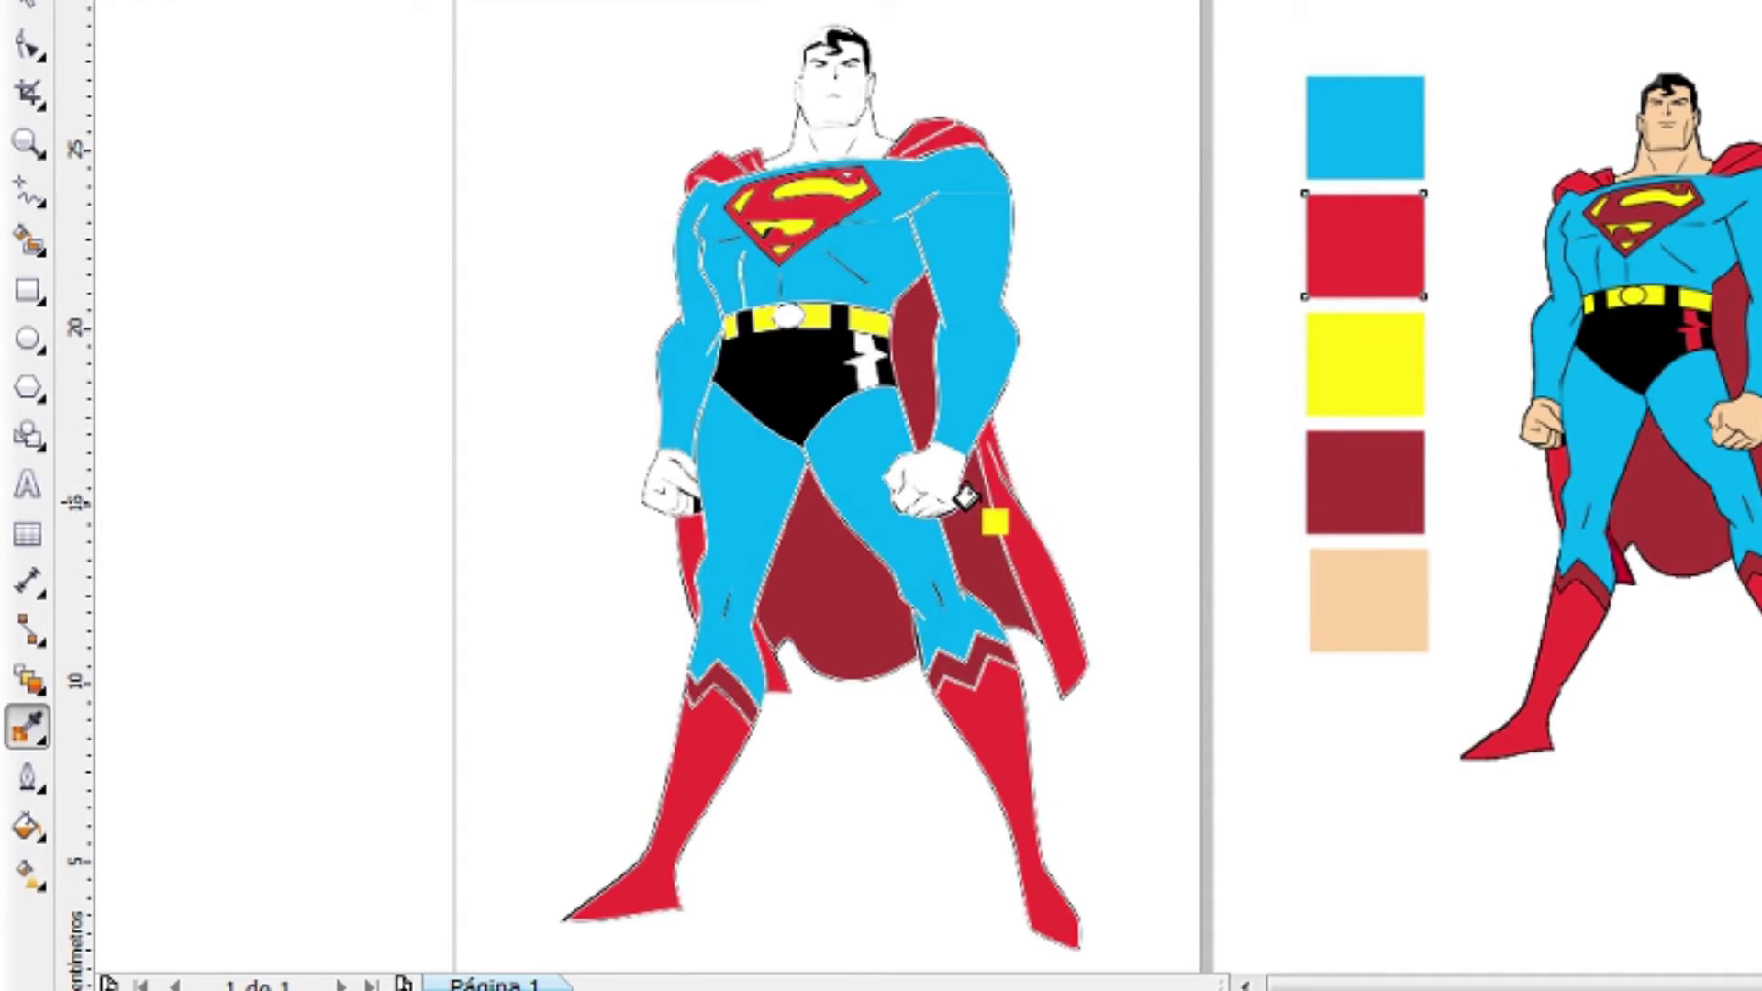
# Sample the palette red and fill the white highlight on the black trunks with it
pyautogui.click(30, 730)
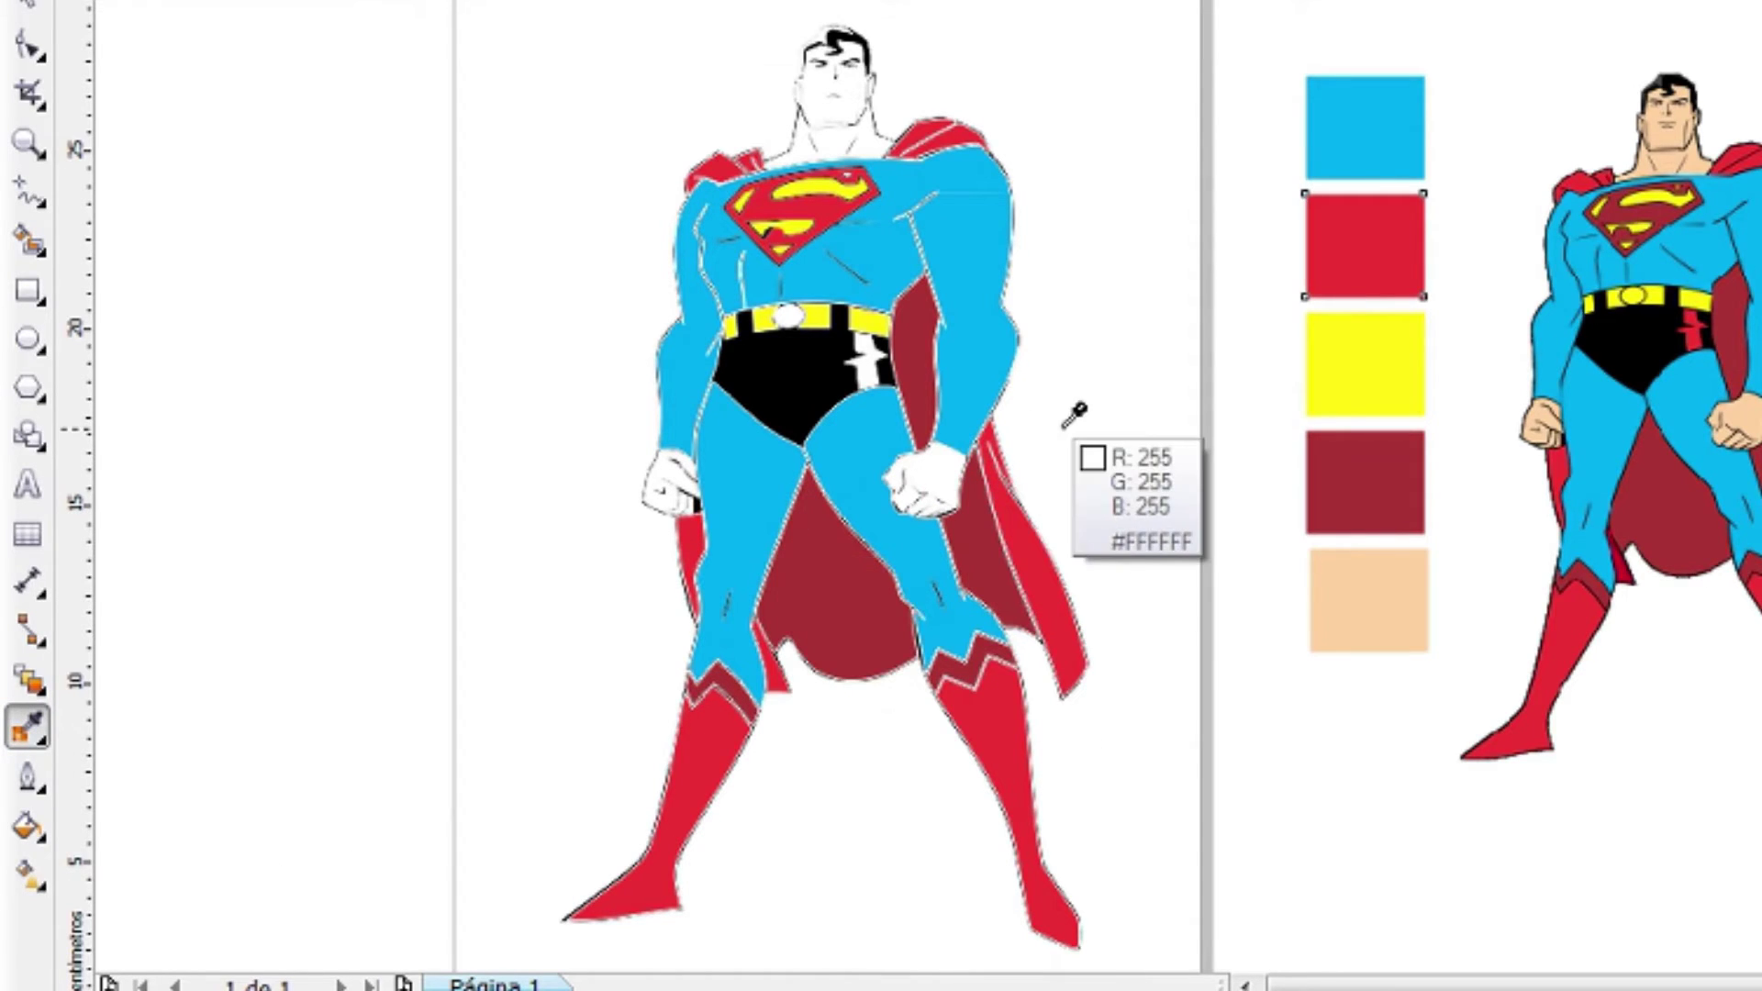
pyautogui.click(1346, 228)
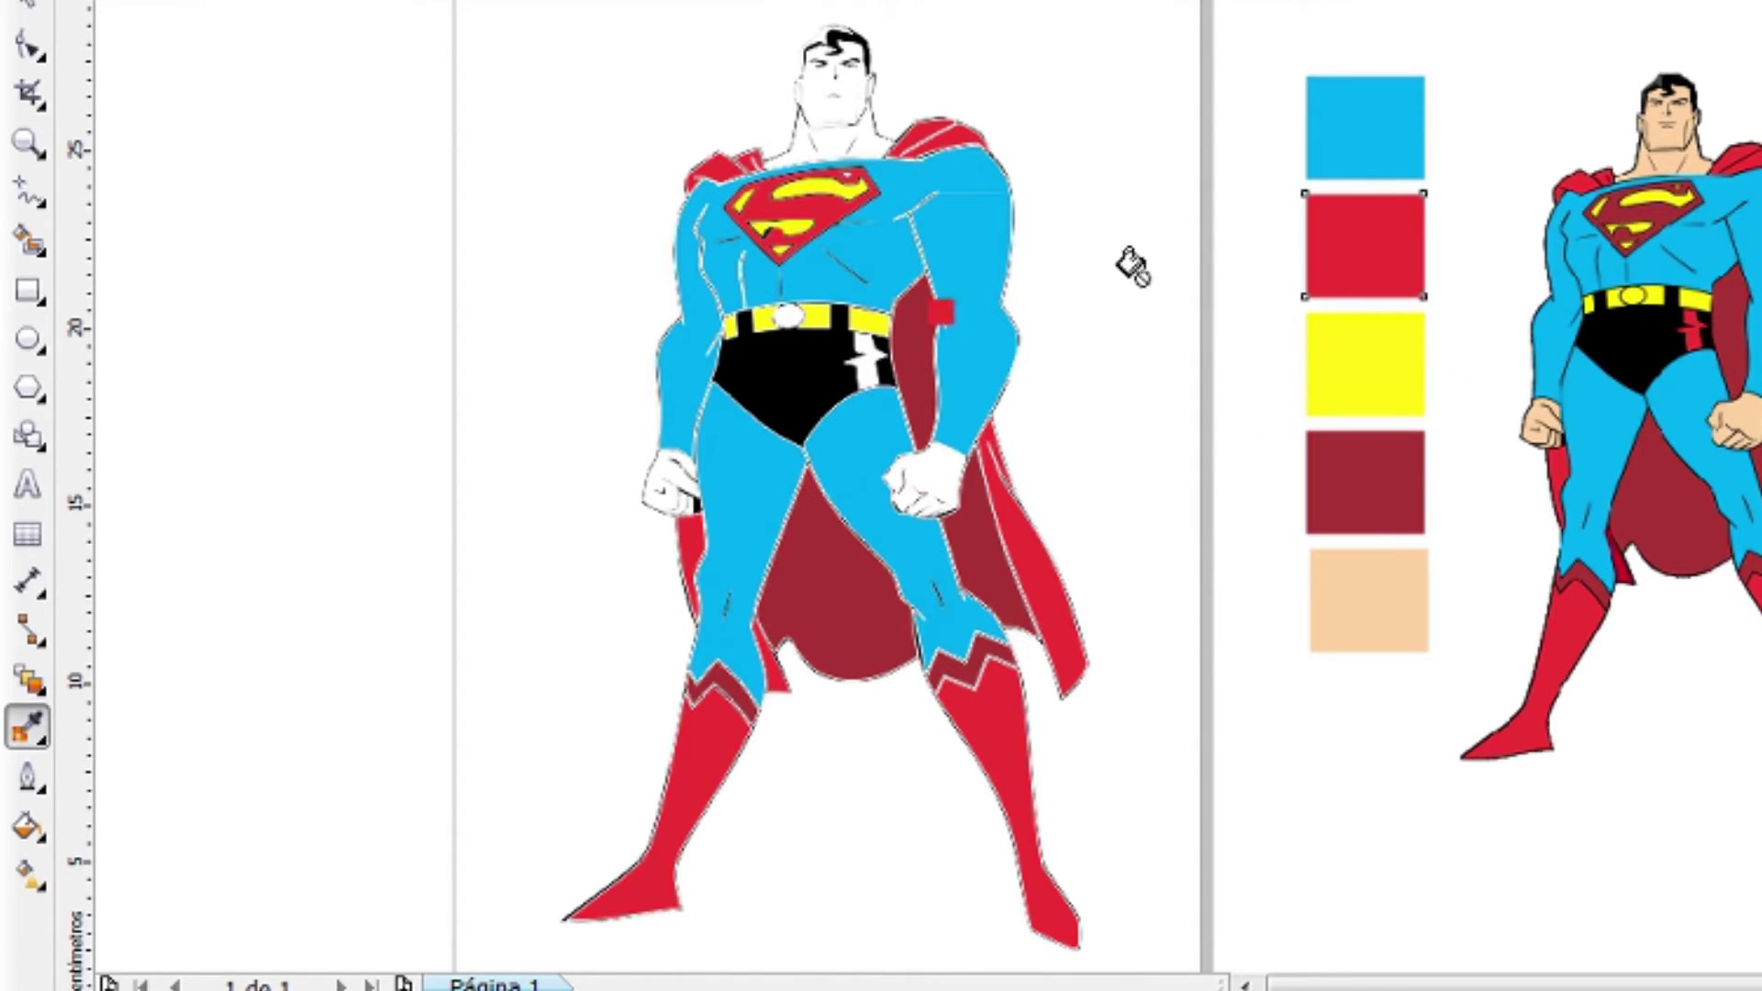
pyautogui.click(850, 369)
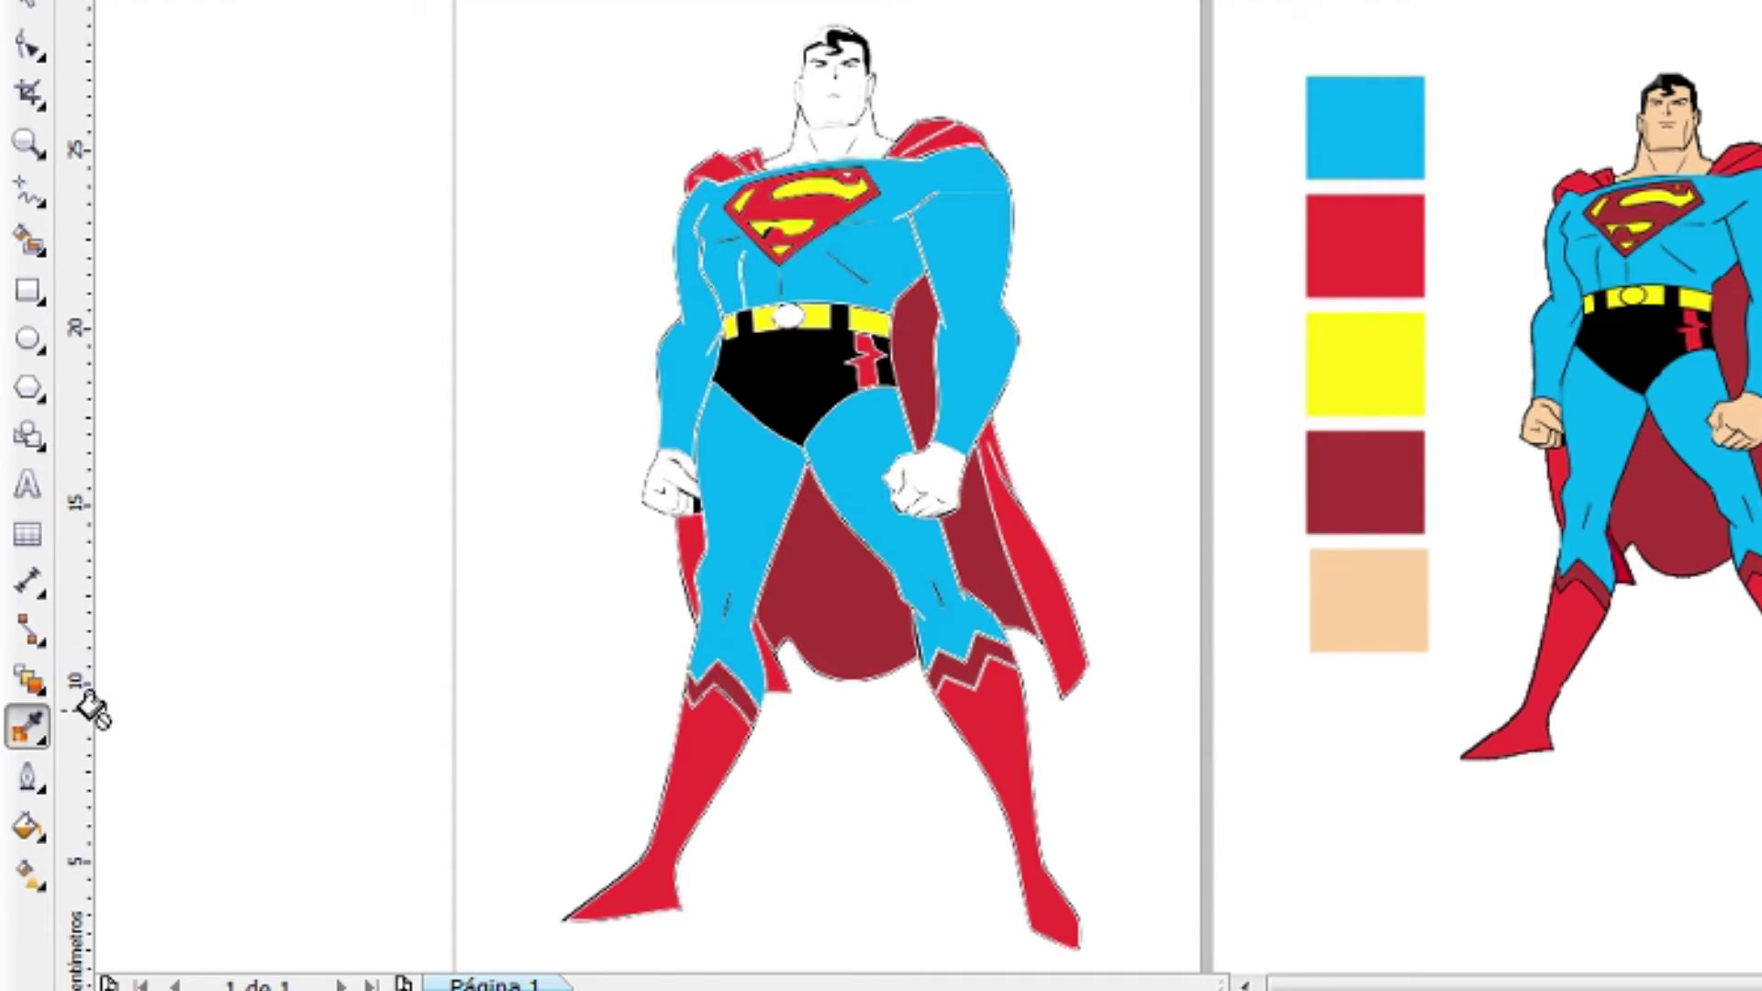
# Sample the palette yellow and fill the oval belt buckle with it
pyautogui.click(28, 725)
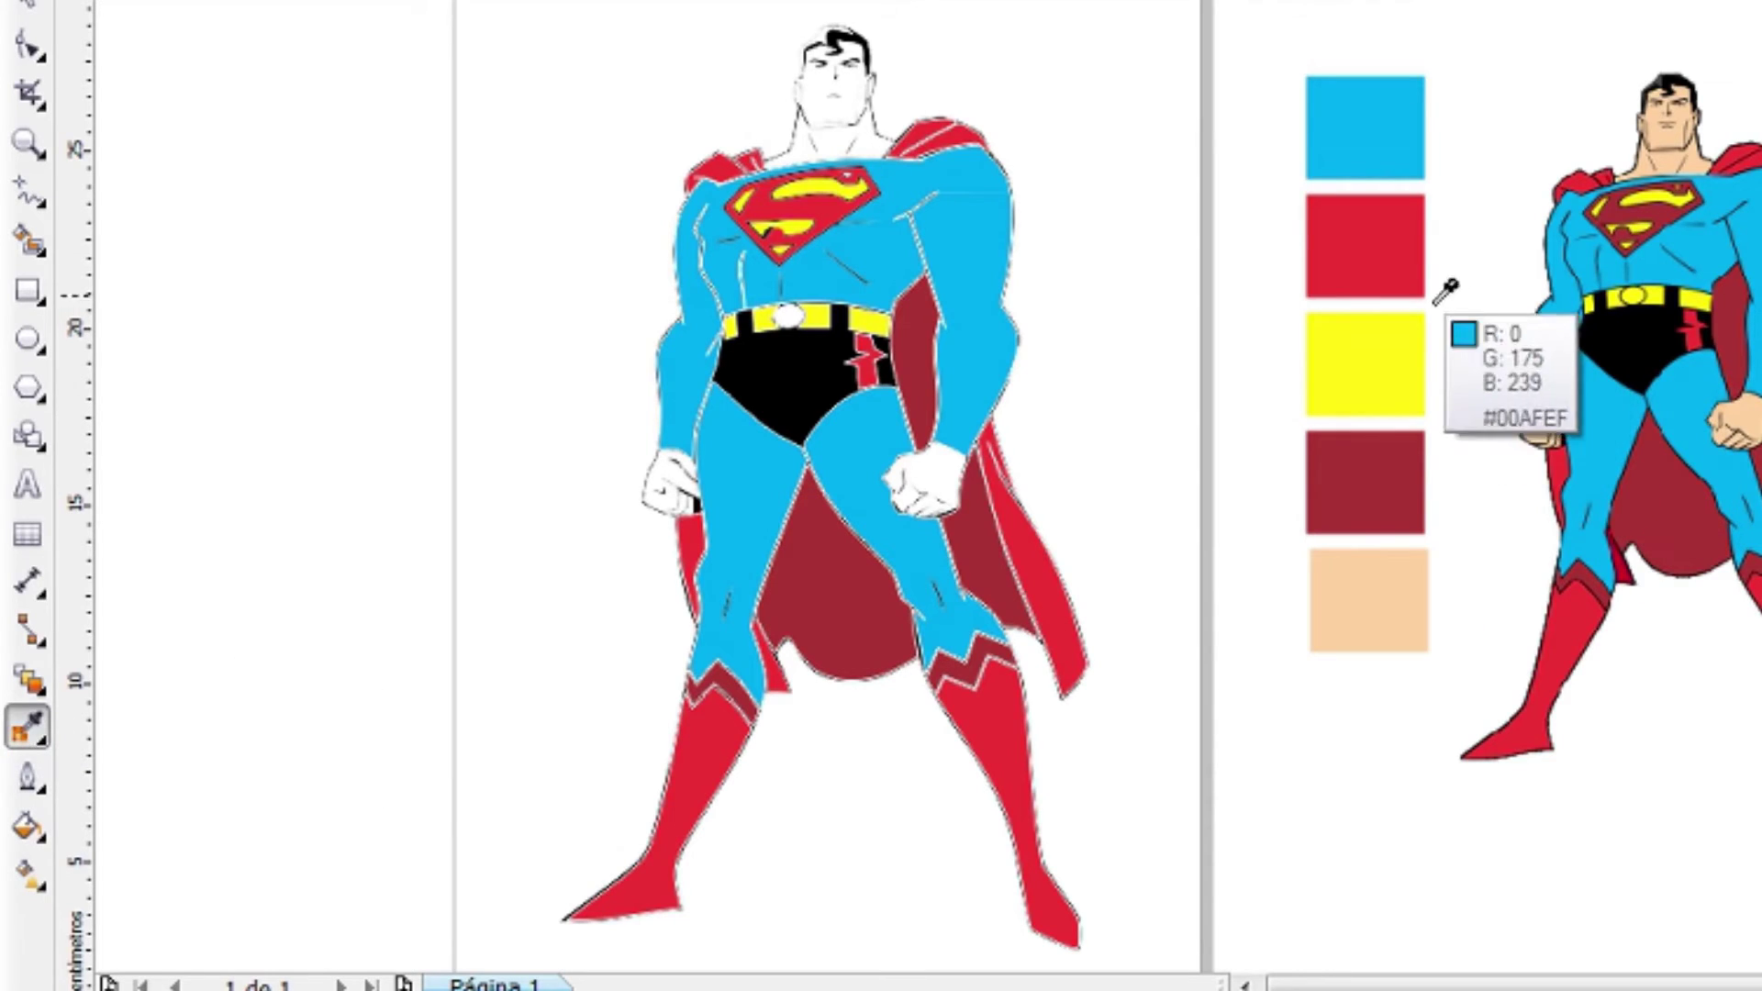
pyautogui.click(1353, 362)
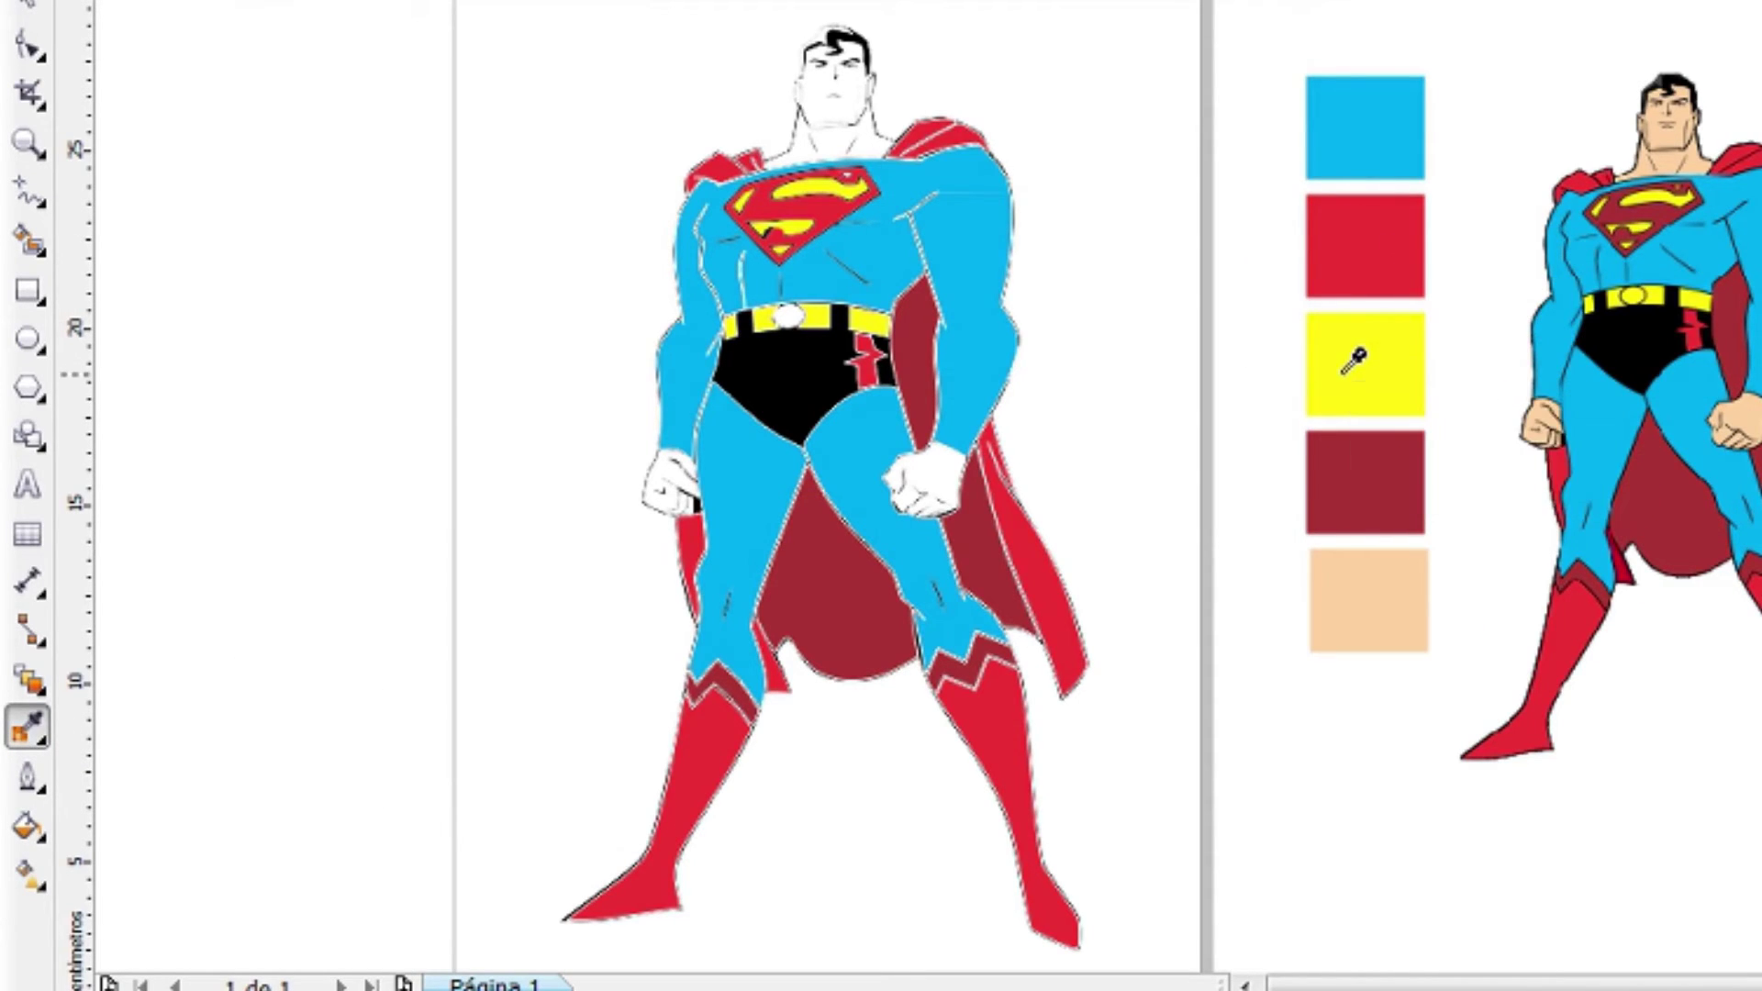
pyautogui.scroll(4, 771, 294)
pyautogui.click(776, 333)
pyautogui.scroll(-3, 853, 289)
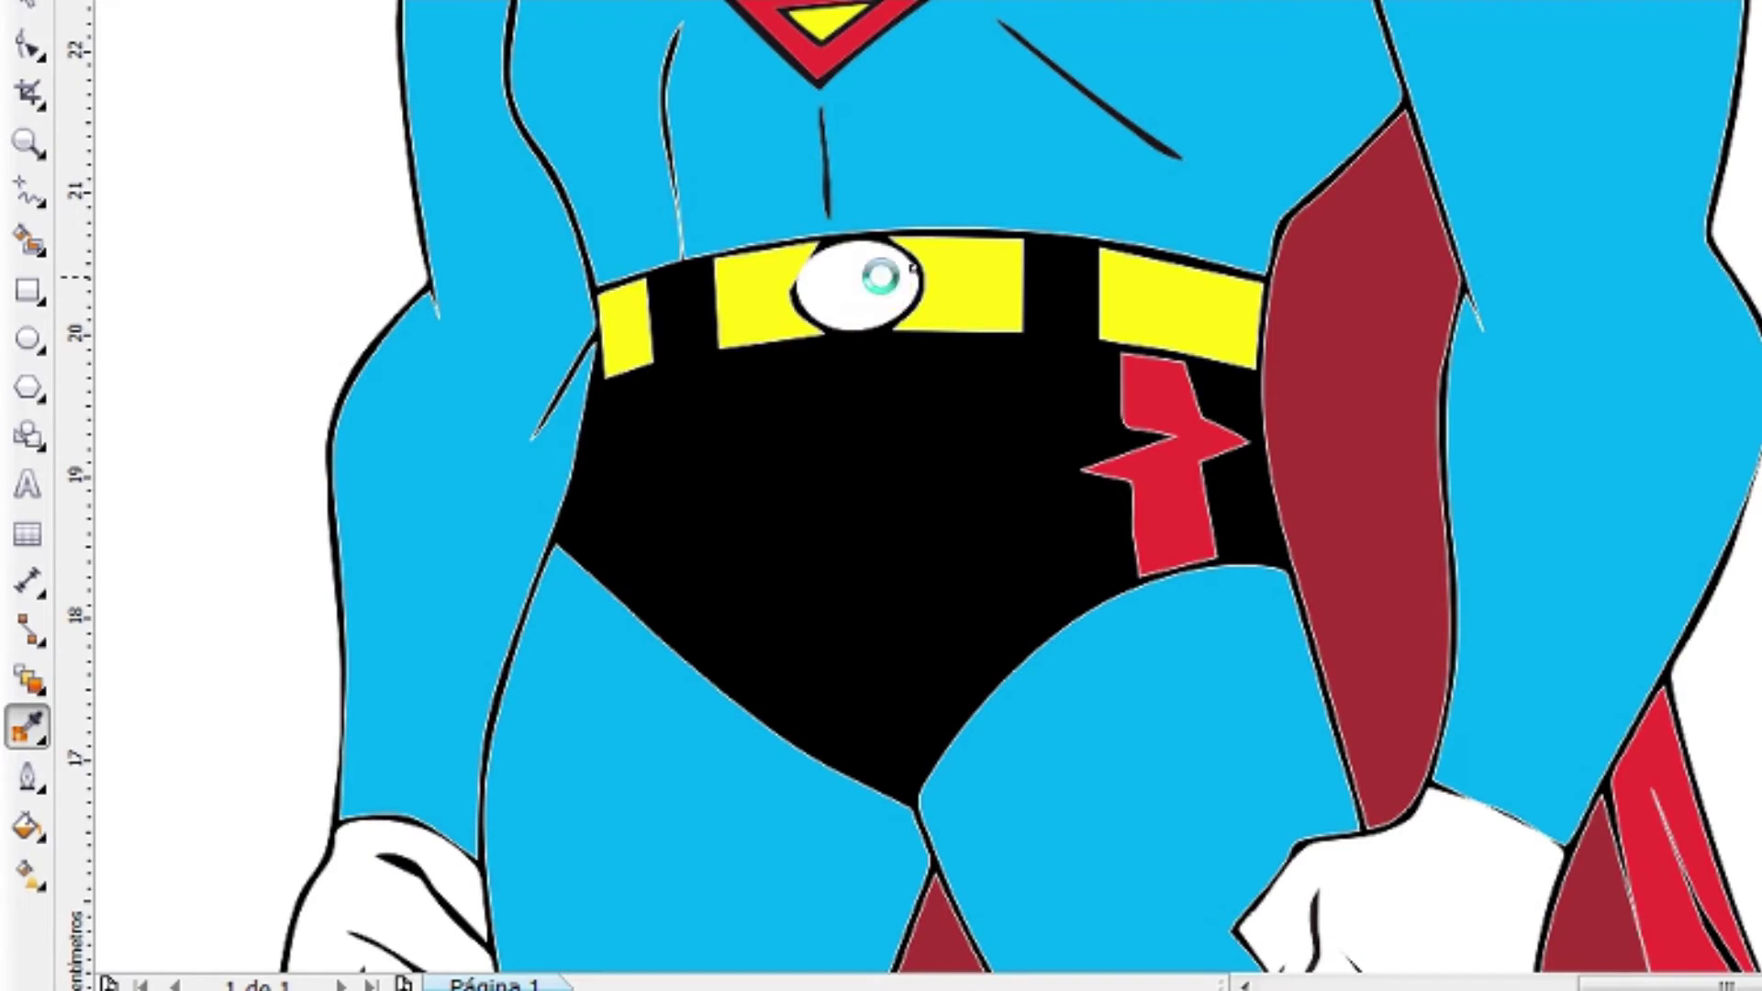
pyautogui.click(853, 292)
# Fill the fist nearest the palette with the skin tone and apply the same color at the edge of the other fist
pyautogui.scroll(-3, 854, 292)
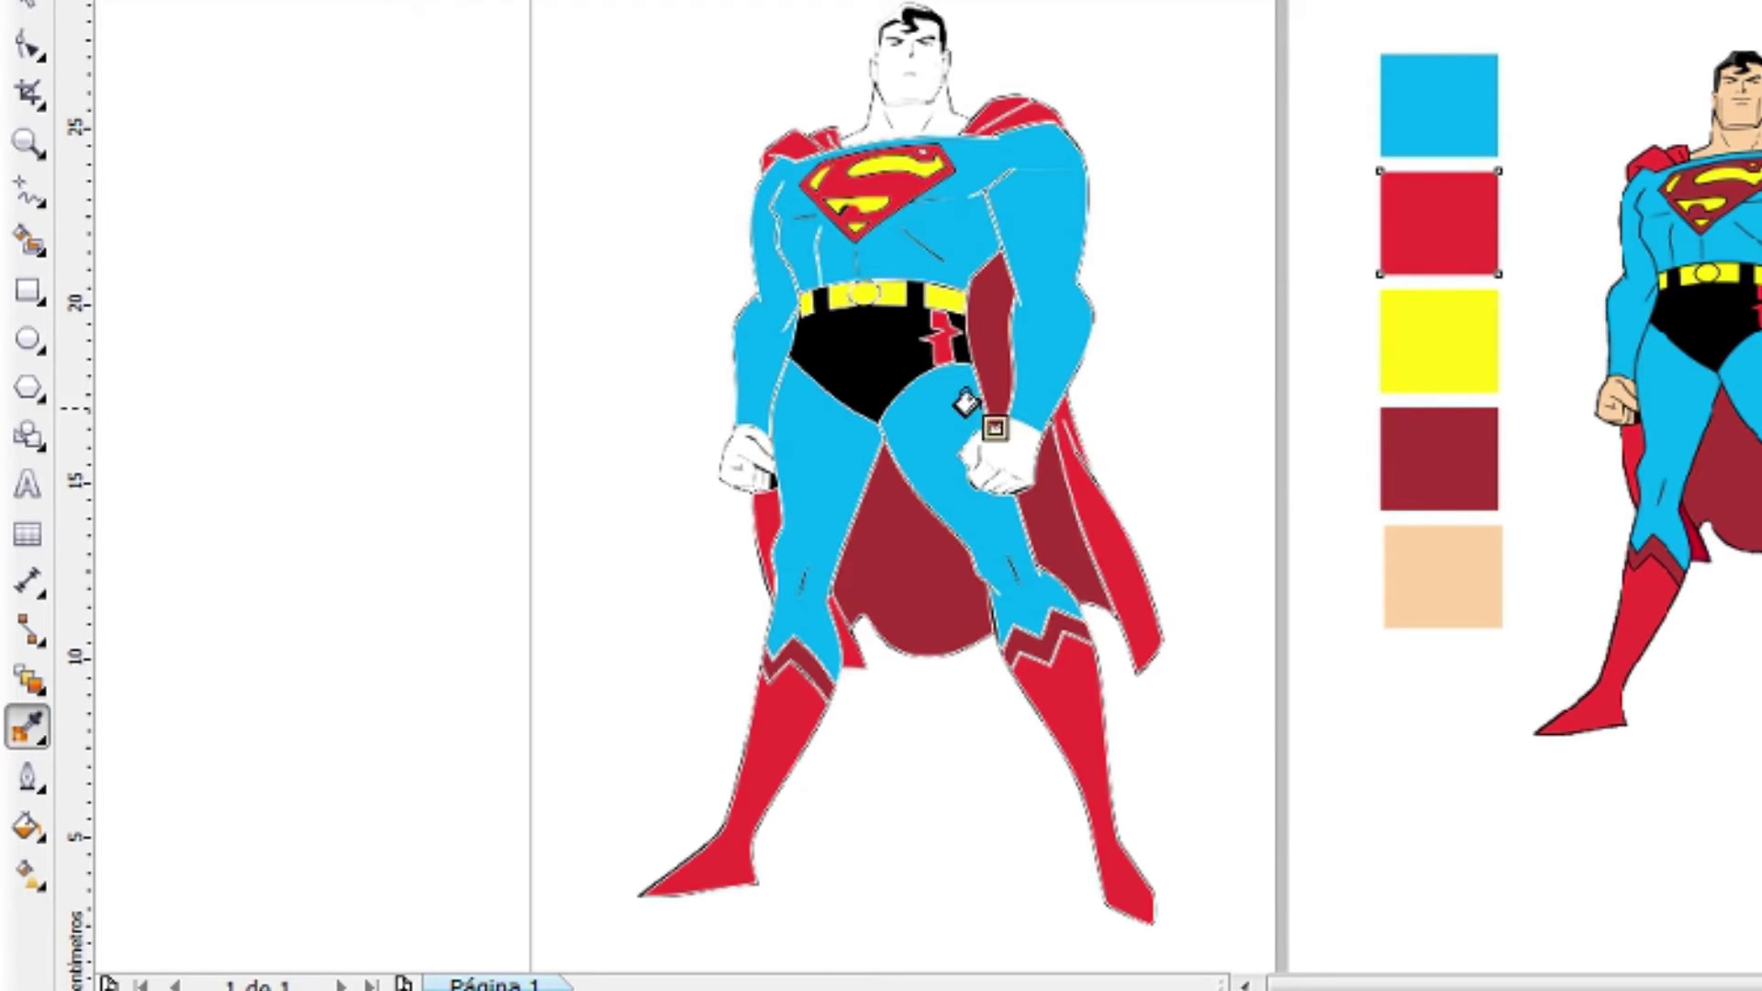
pyautogui.click(1014, 454)
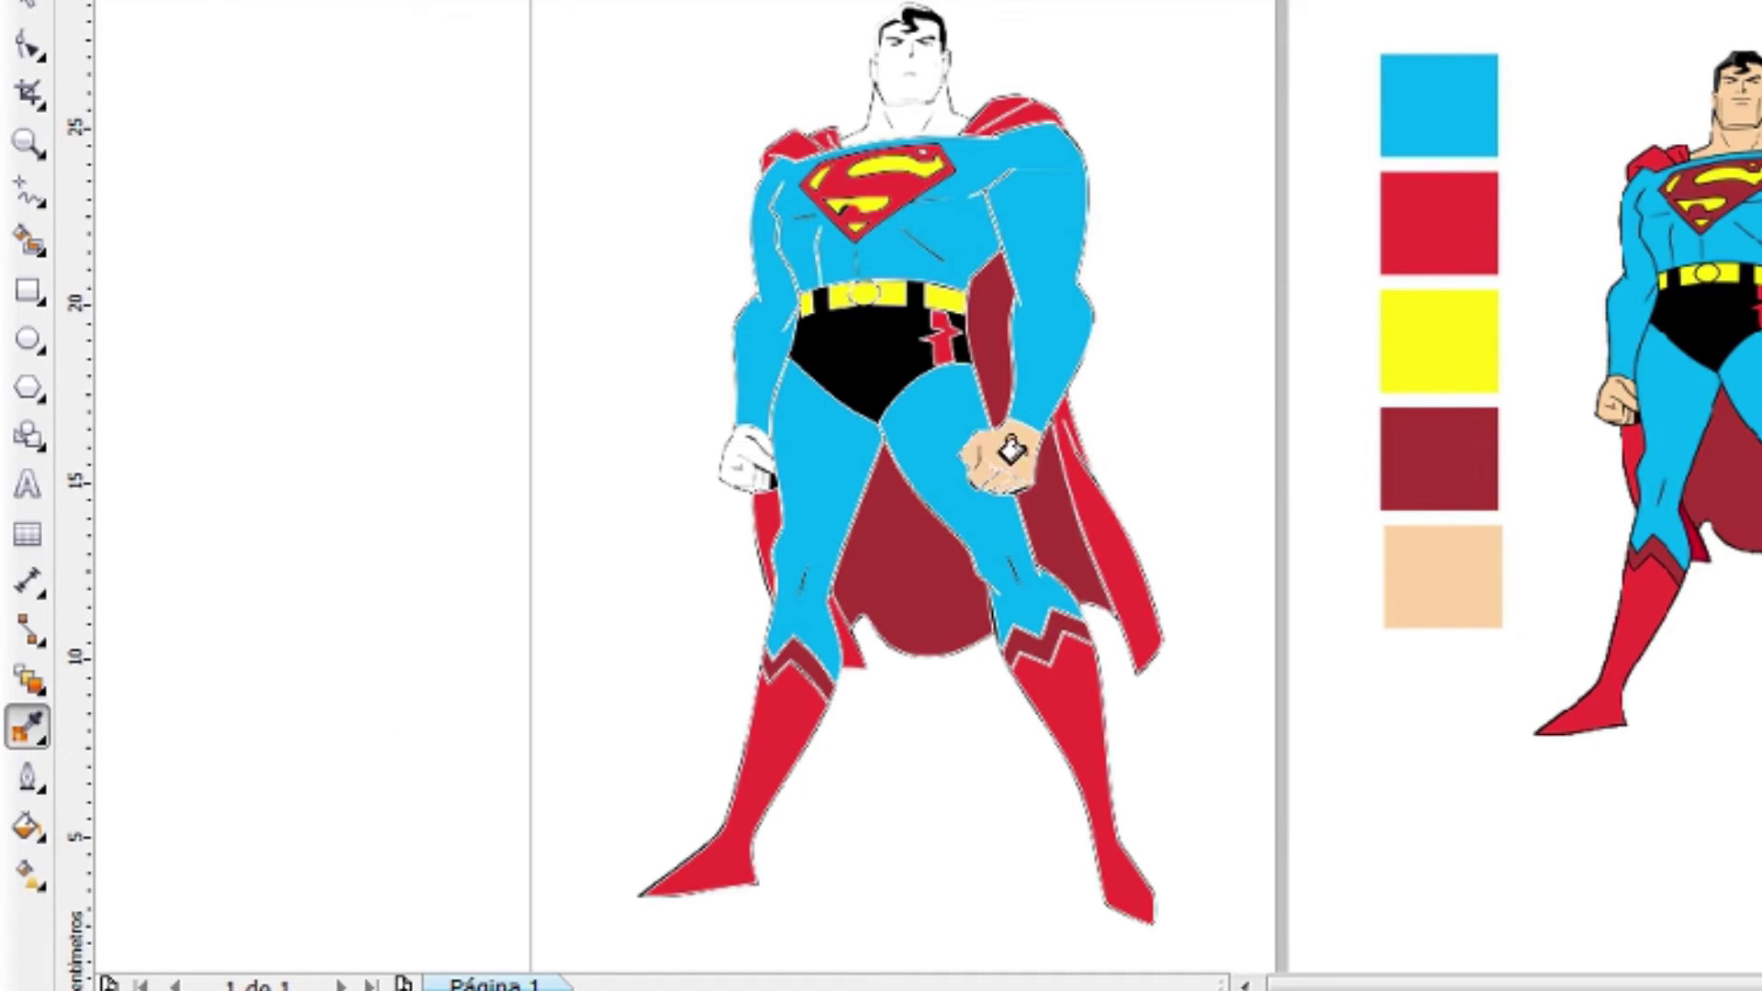
pyautogui.click(723, 443)
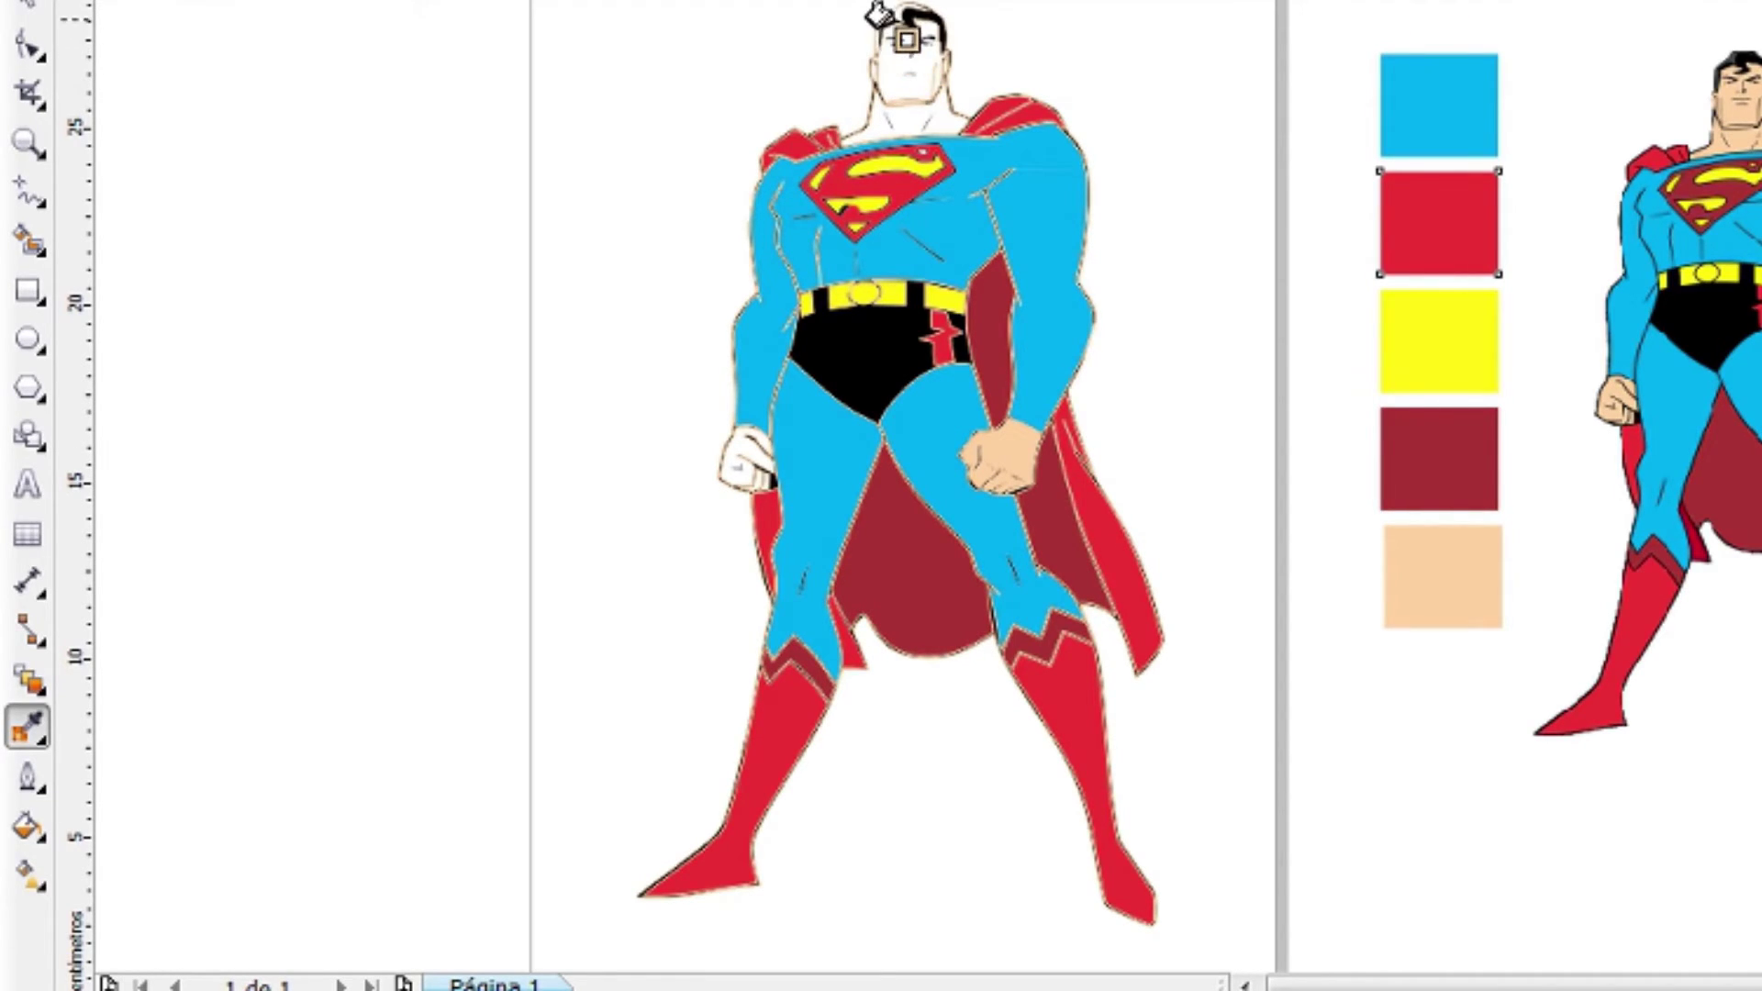
# Fill the neck and the face of the drawing with the skin tone
pyautogui.scroll(3, 880, 13)
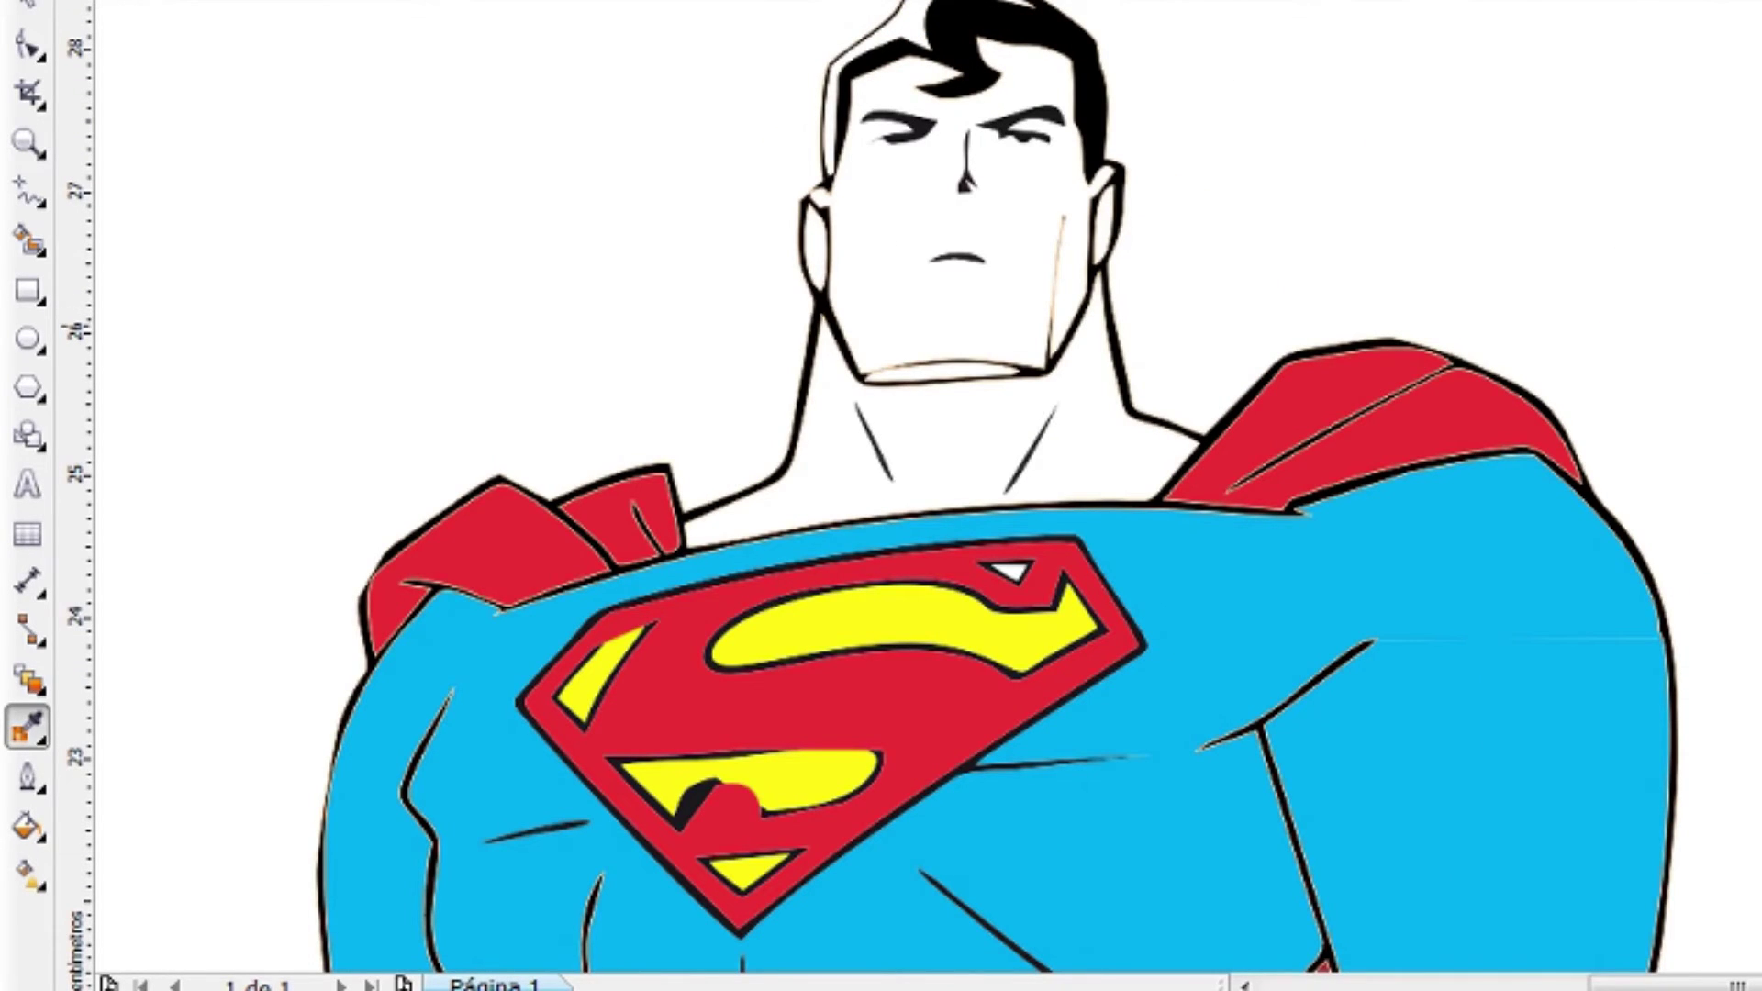
pyautogui.scroll(1, 870, 487)
pyautogui.hscroll(5, 881, 496)
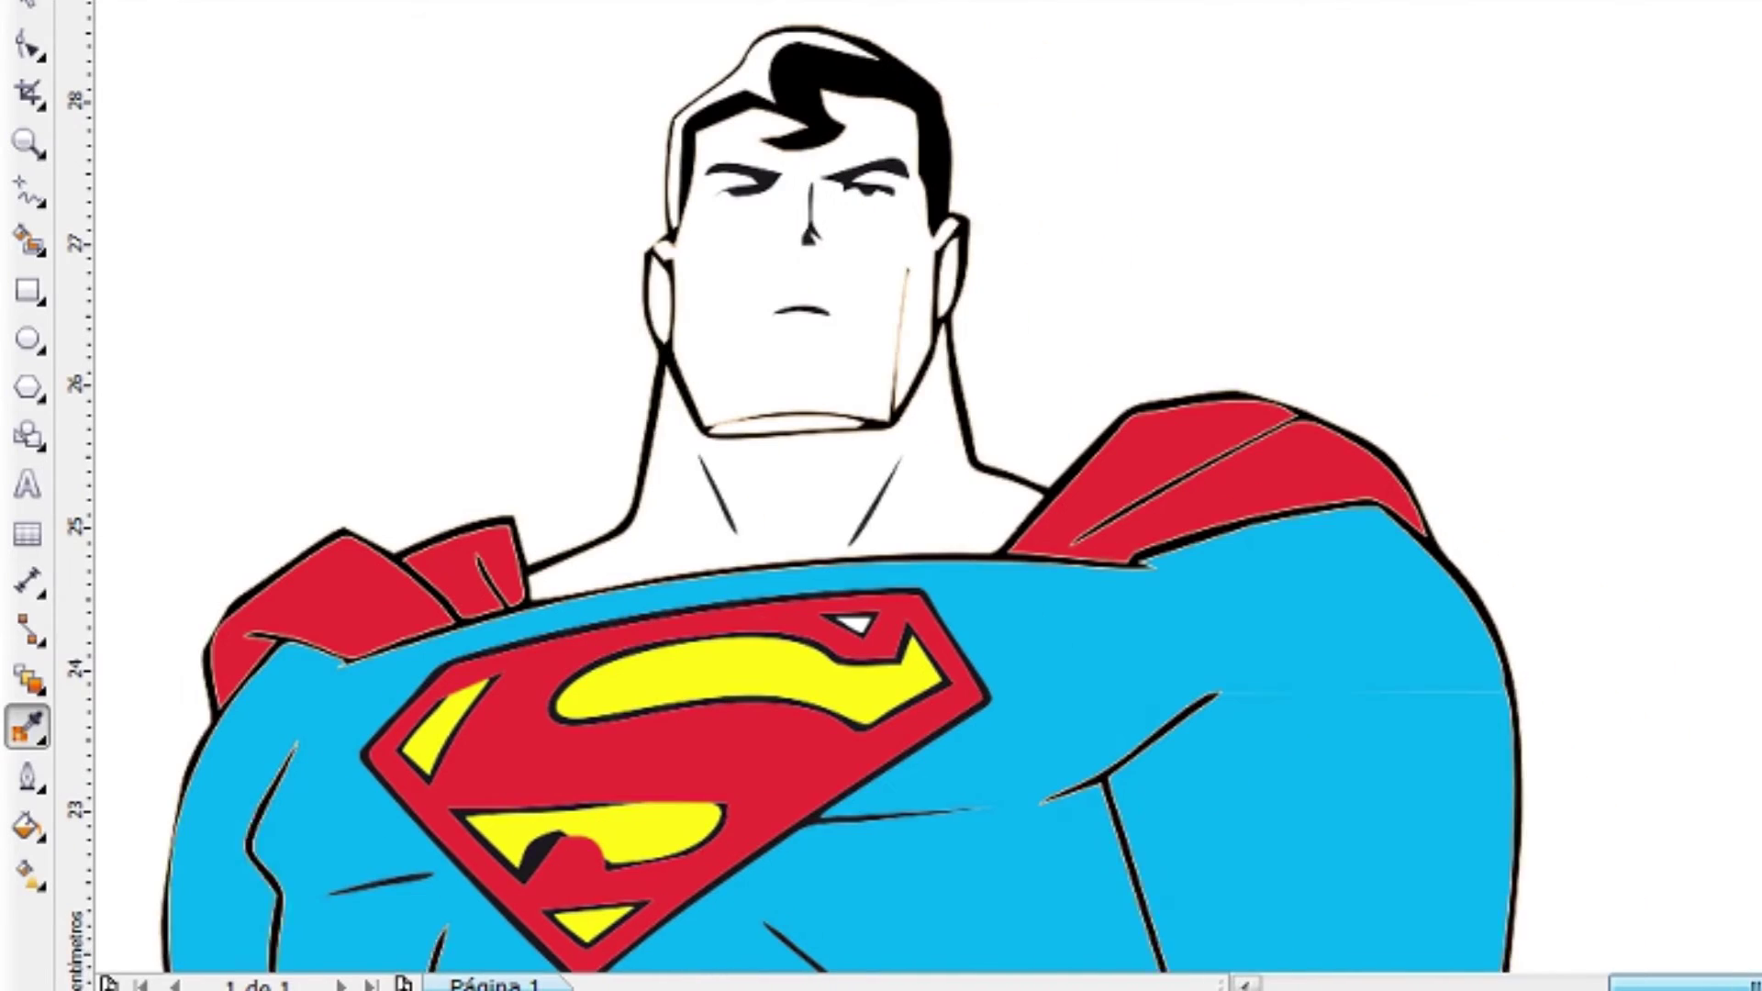
pyautogui.hscroll(-8, 881, 496)
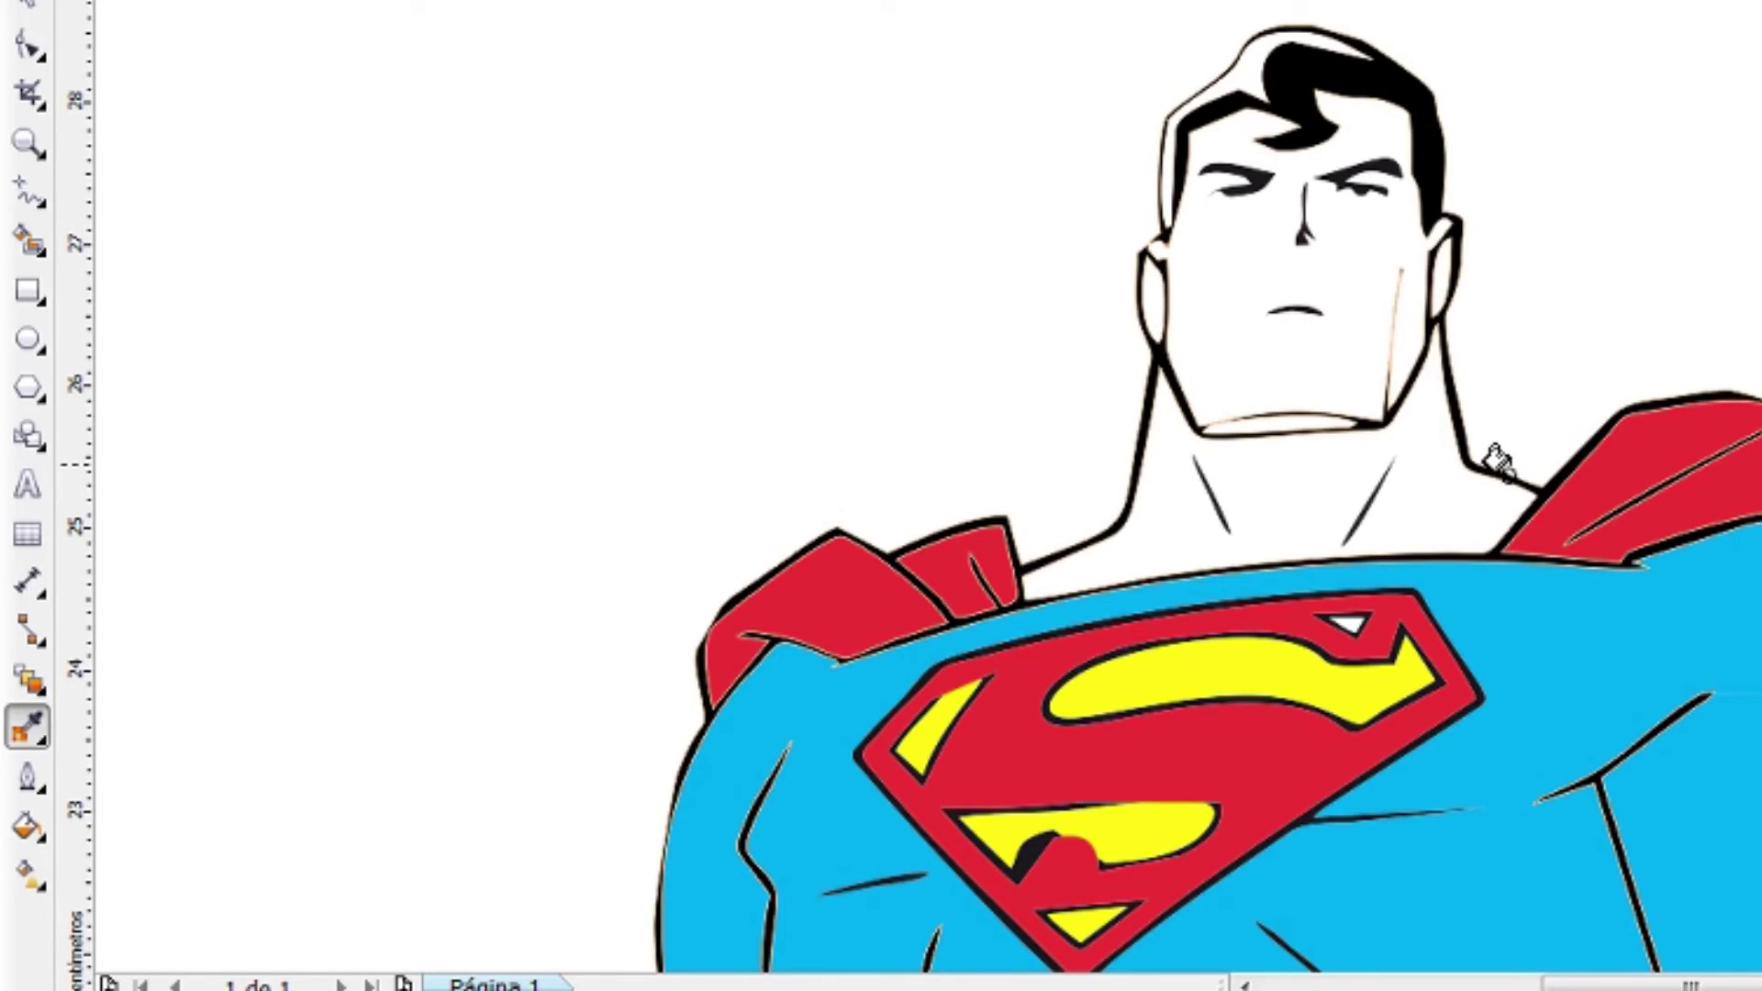
pyautogui.click(1693, 399)
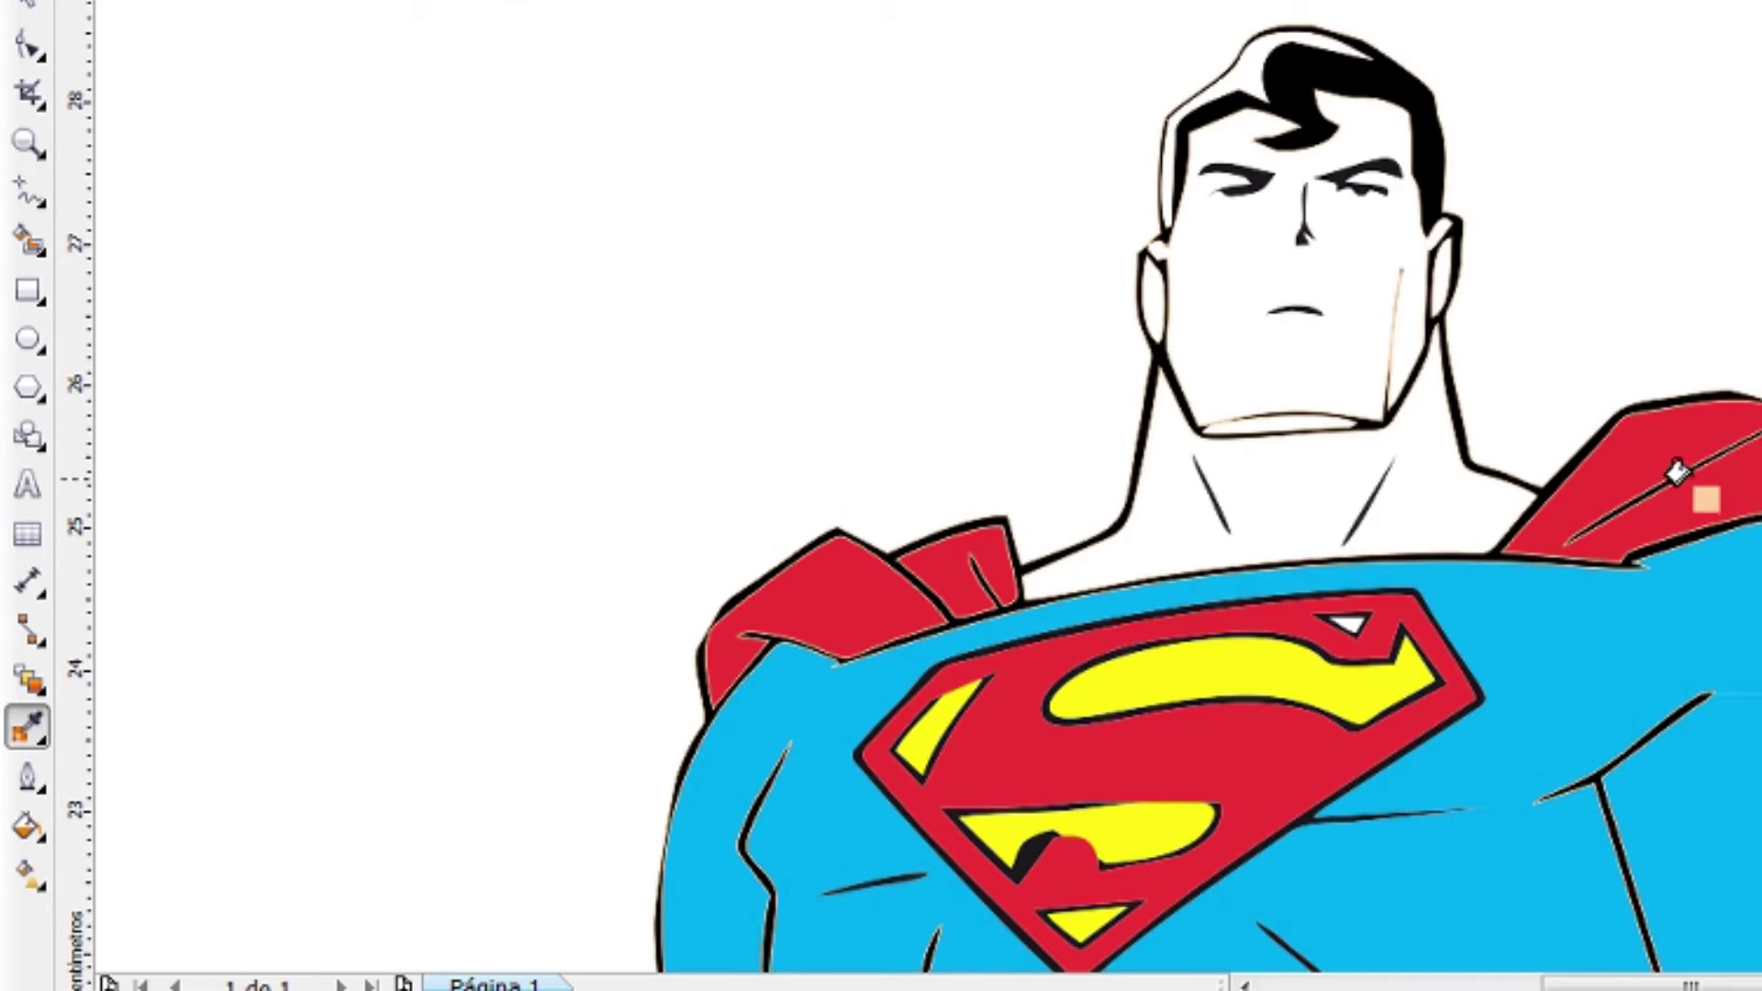
pyautogui.scroll(-3, 1683, 503)
pyautogui.scroll(3, 1624, 169)
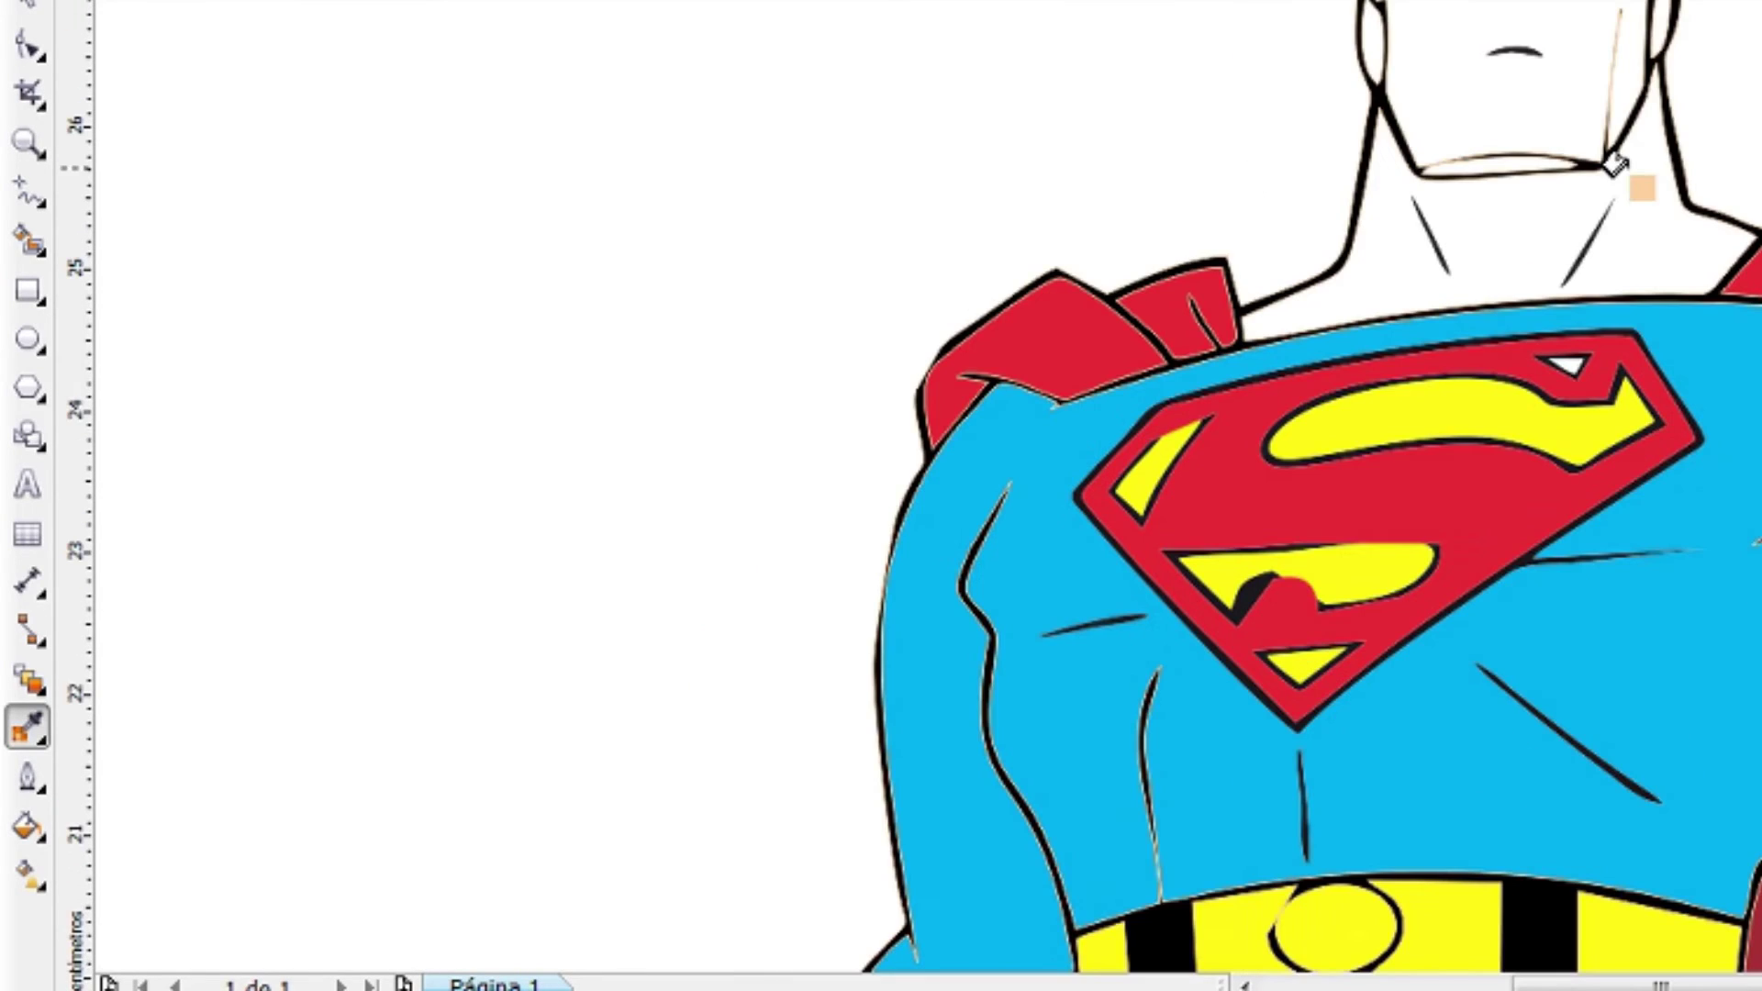
pyautogui.click(1569, 186)
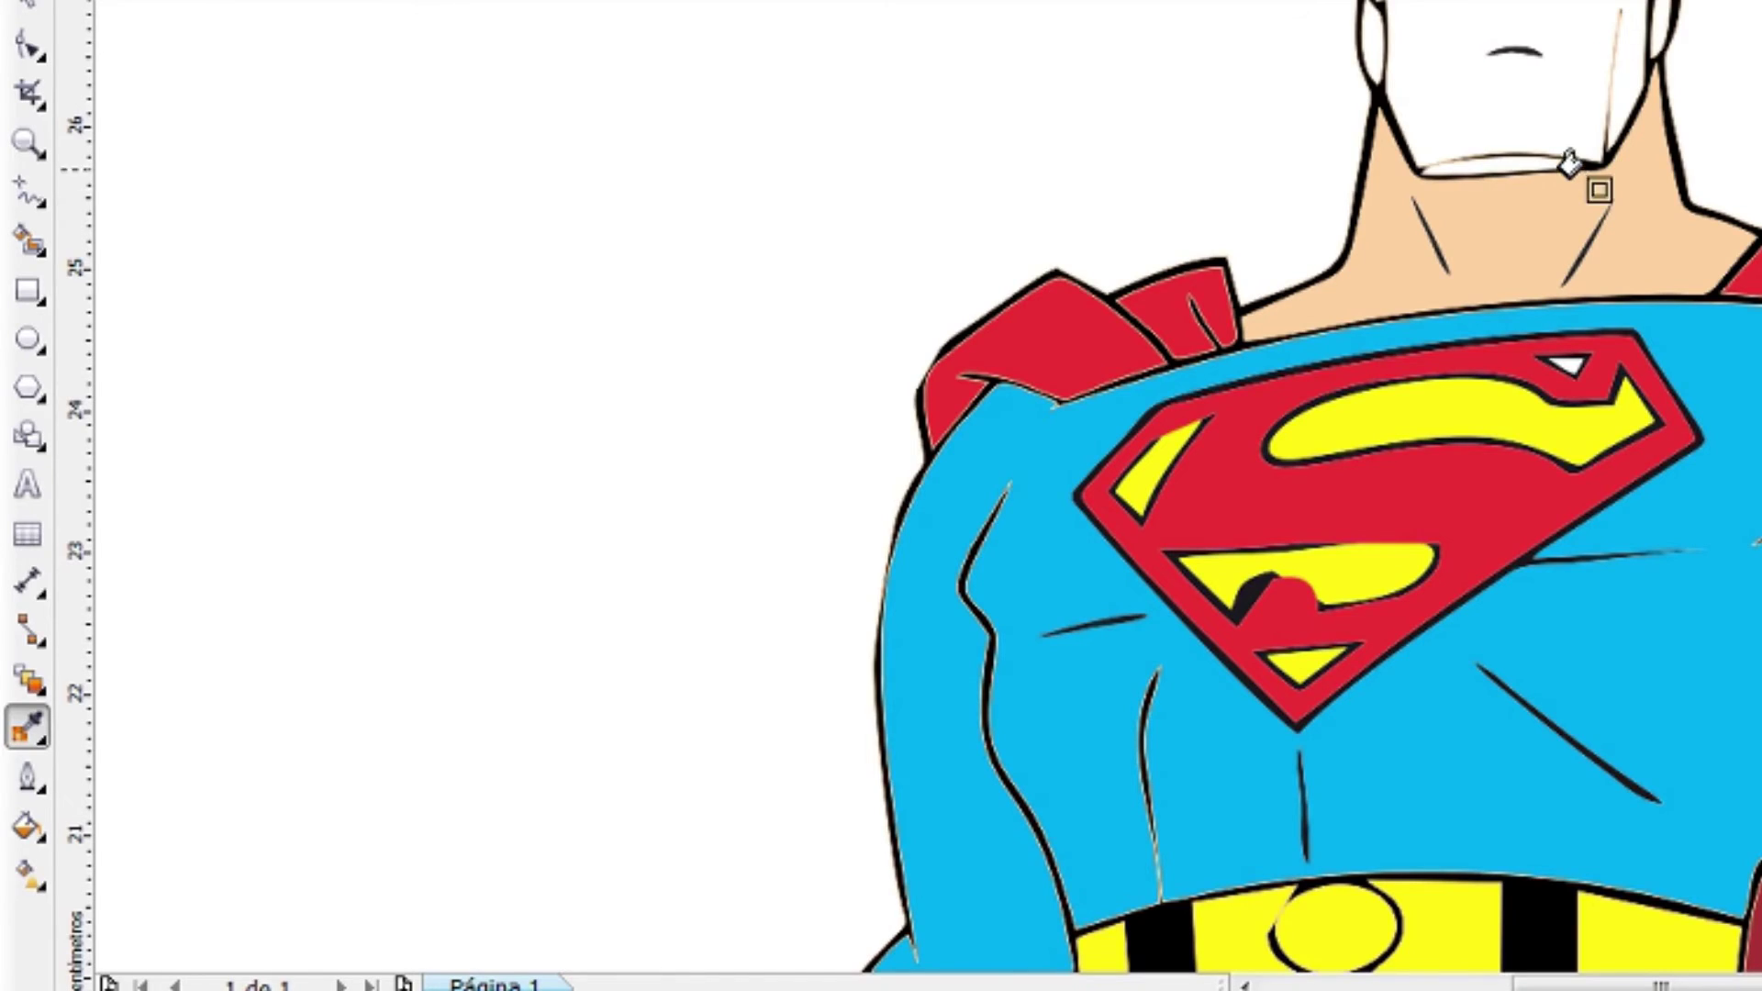
pyautogui.click(1551, 68)
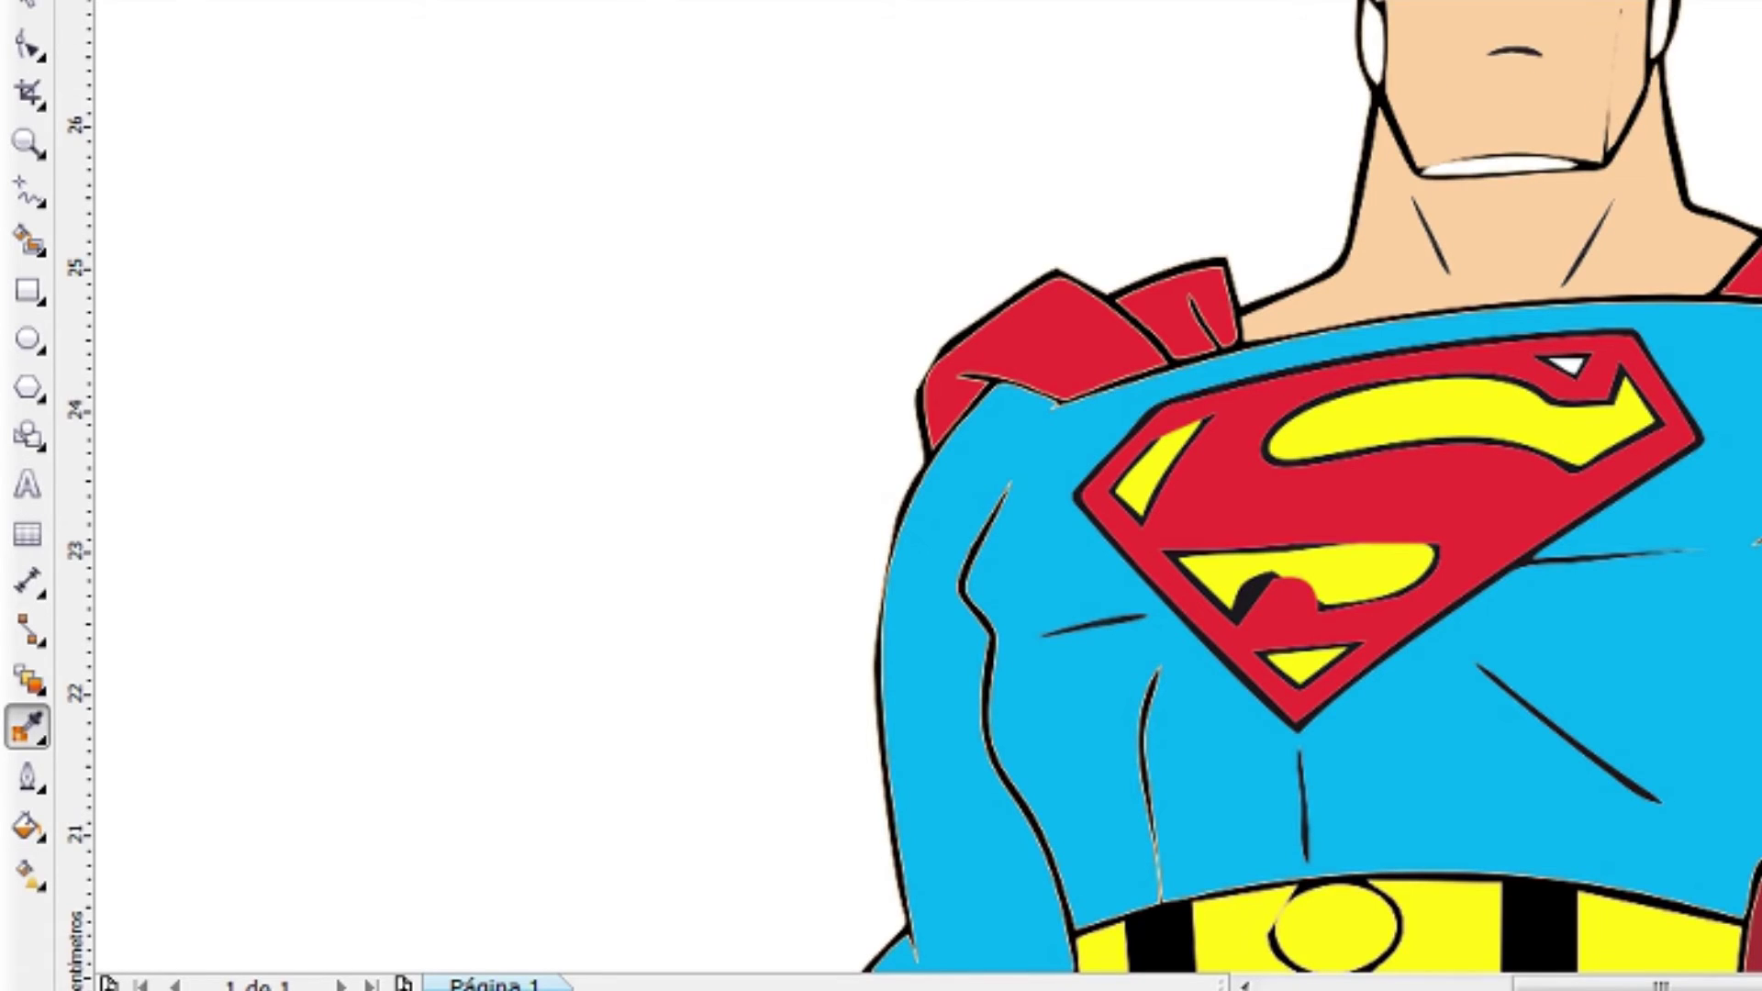
# Sample yellow from the emblem's S and fill the small white triangle in the emblem's upper corner
pyautogui.scroll(2, 1414, 477)
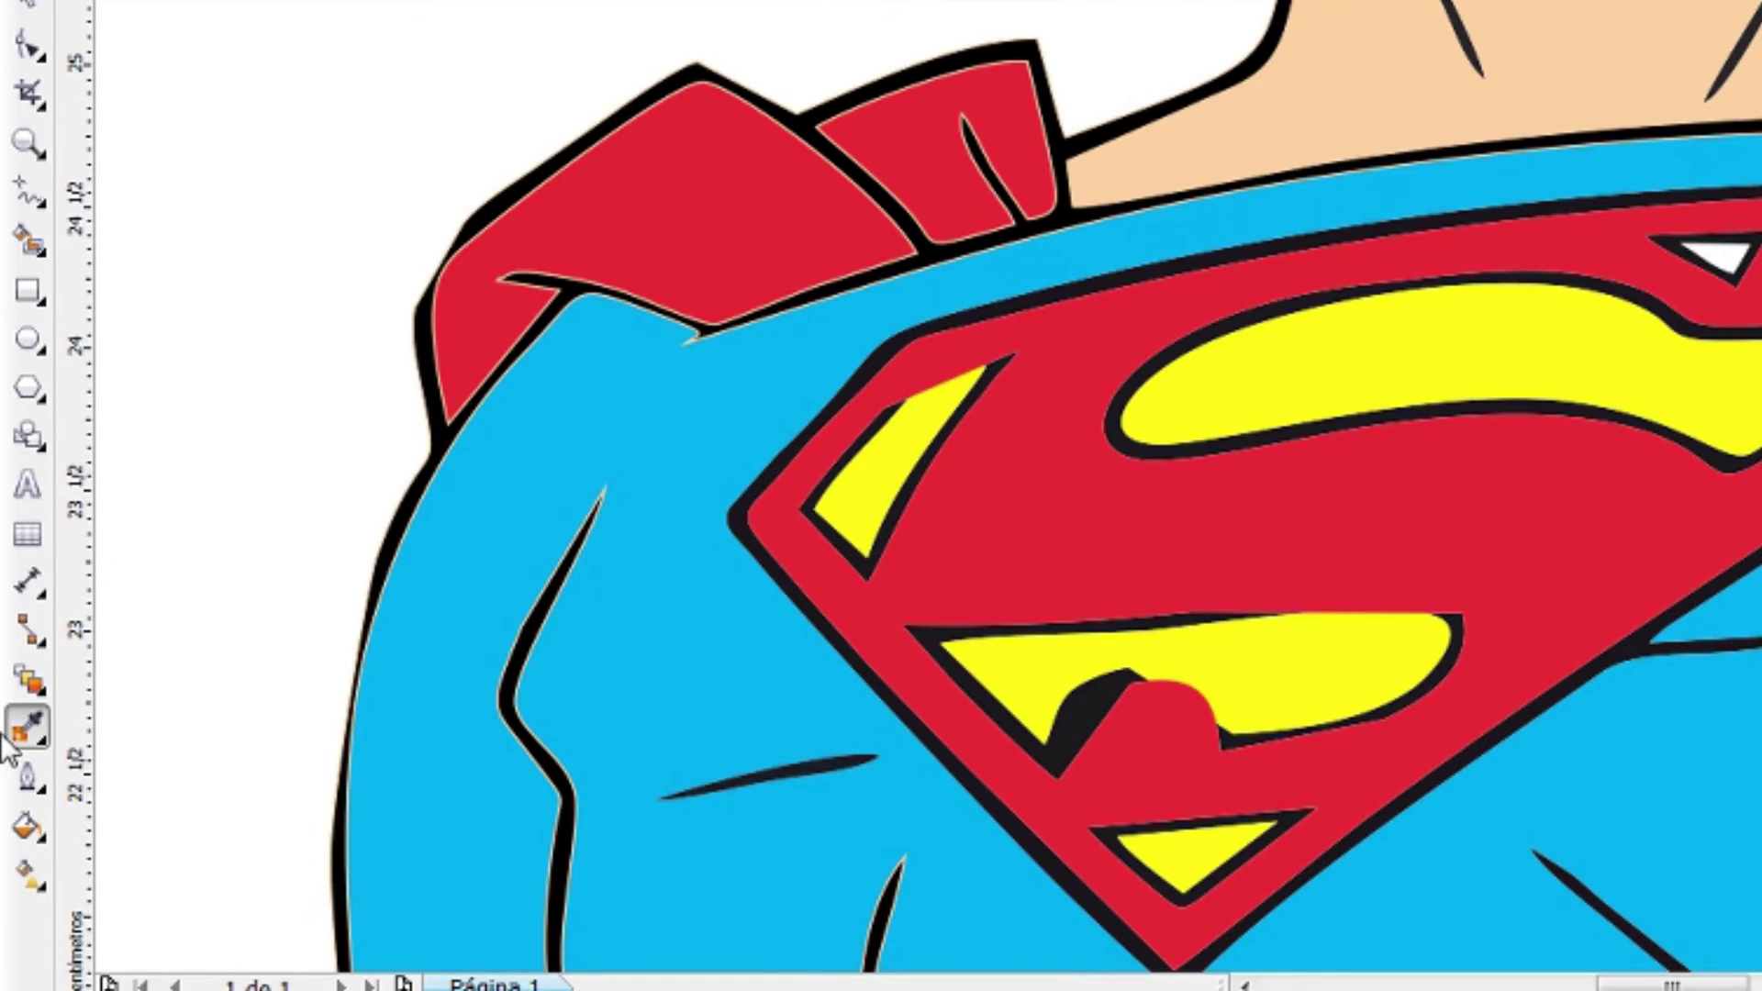
pyautogui.click(28, 727)
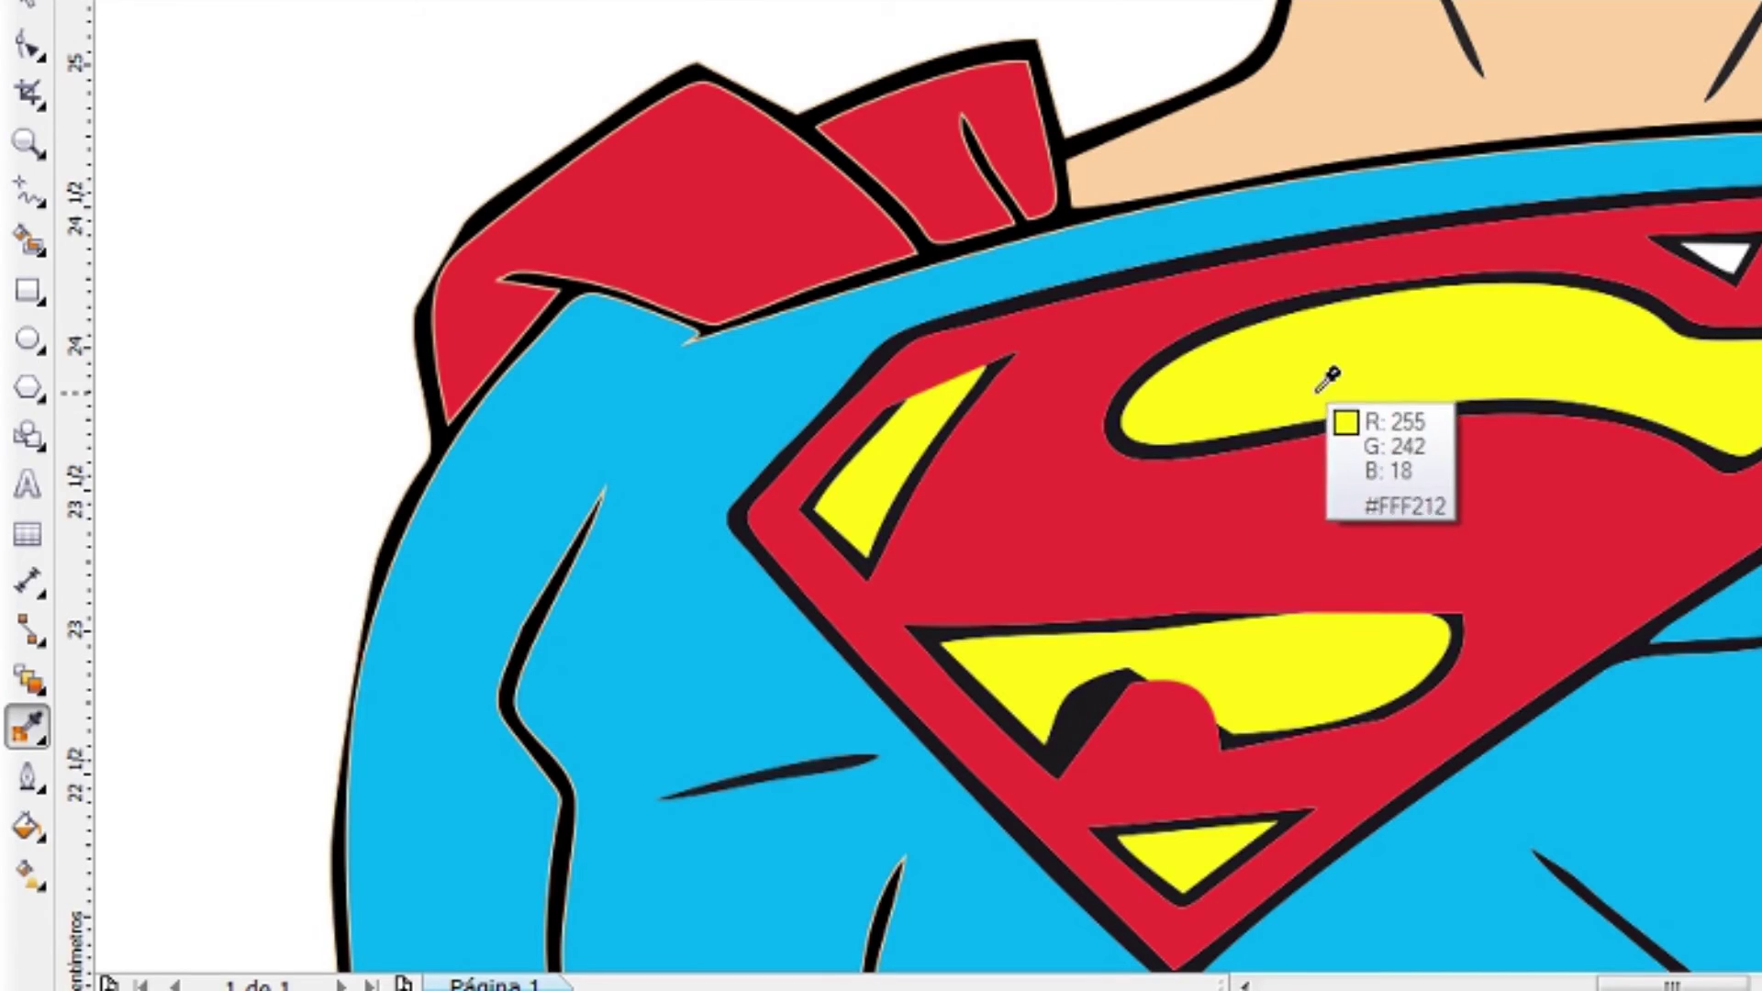
pyautogui.click(1328, 376)
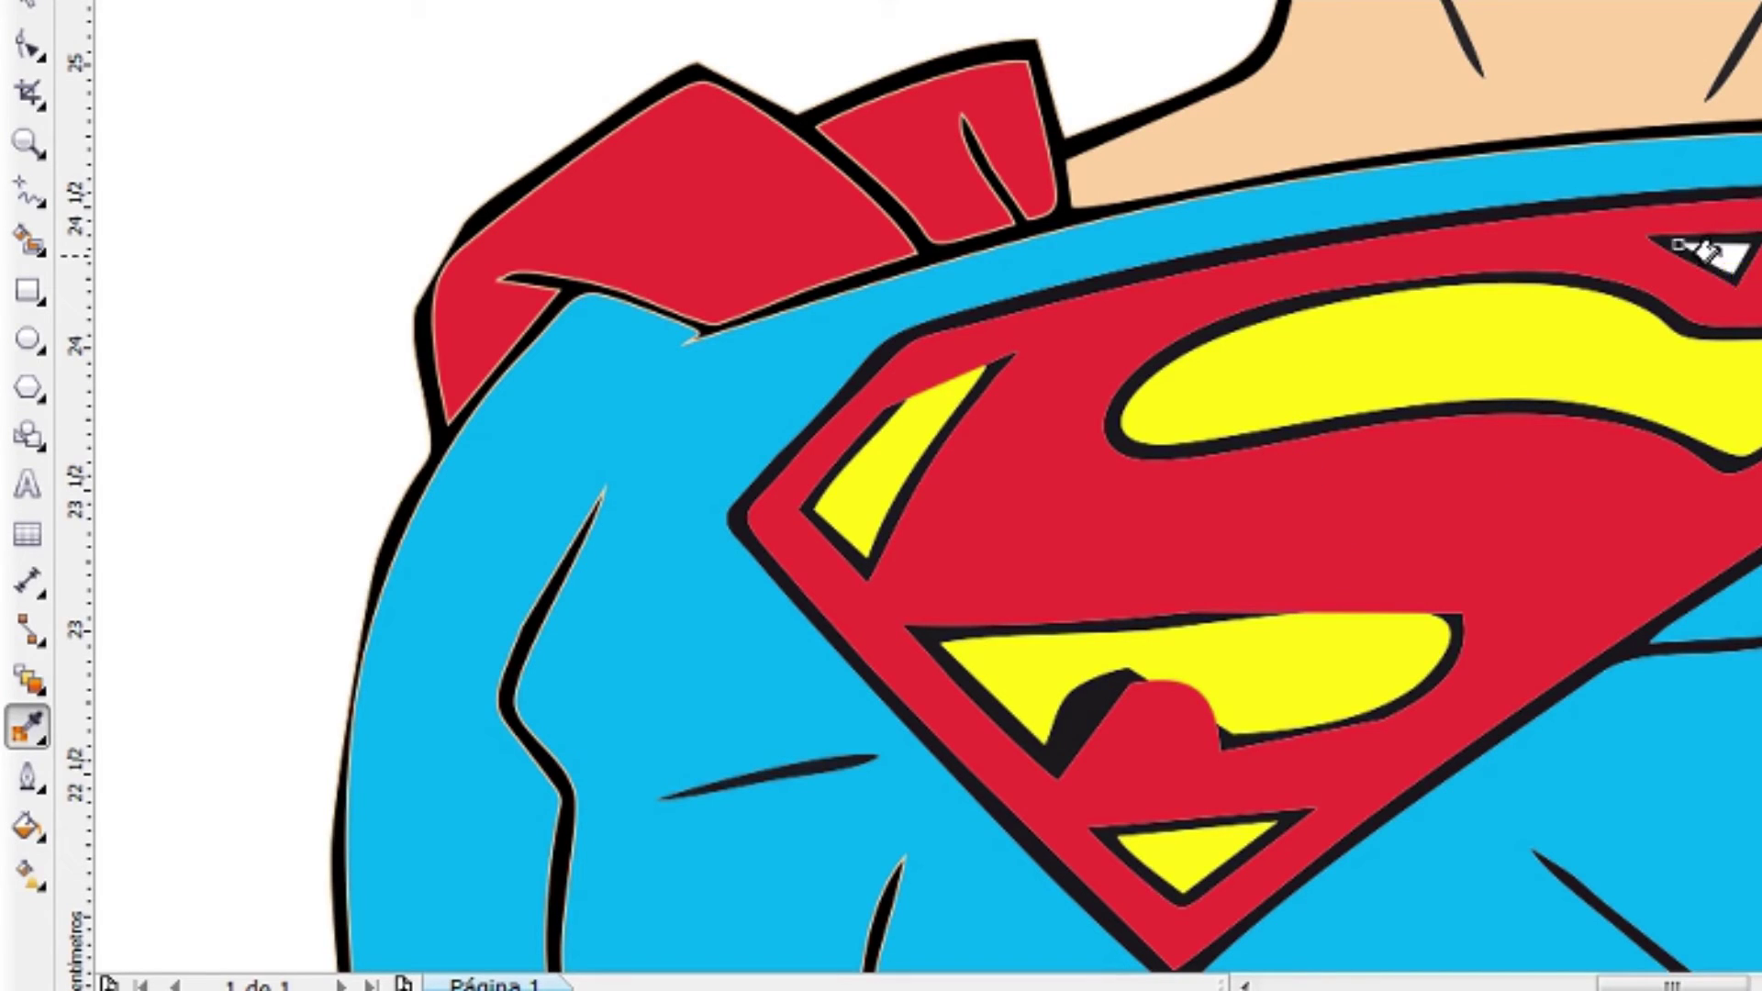
# Sample black and fill the white outer area of the hair with it
pyautogui.scroll(-4, 1707, 252)
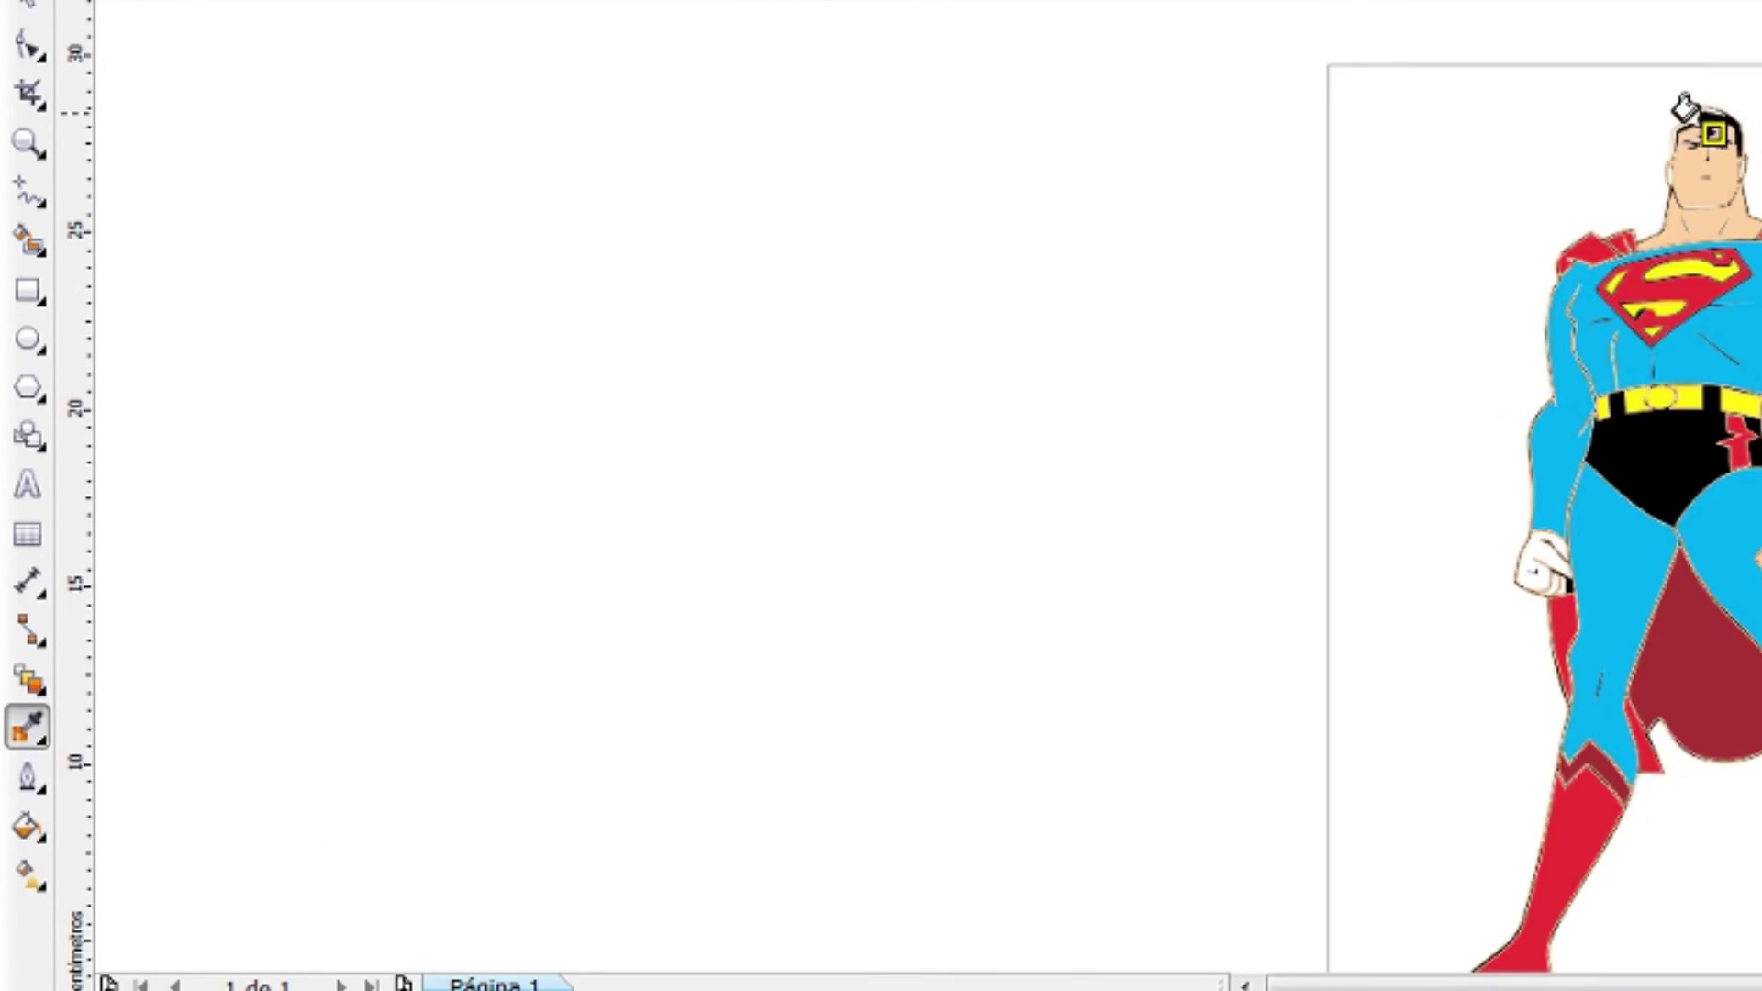
pyautogui.scroll(5, 1693, 119)
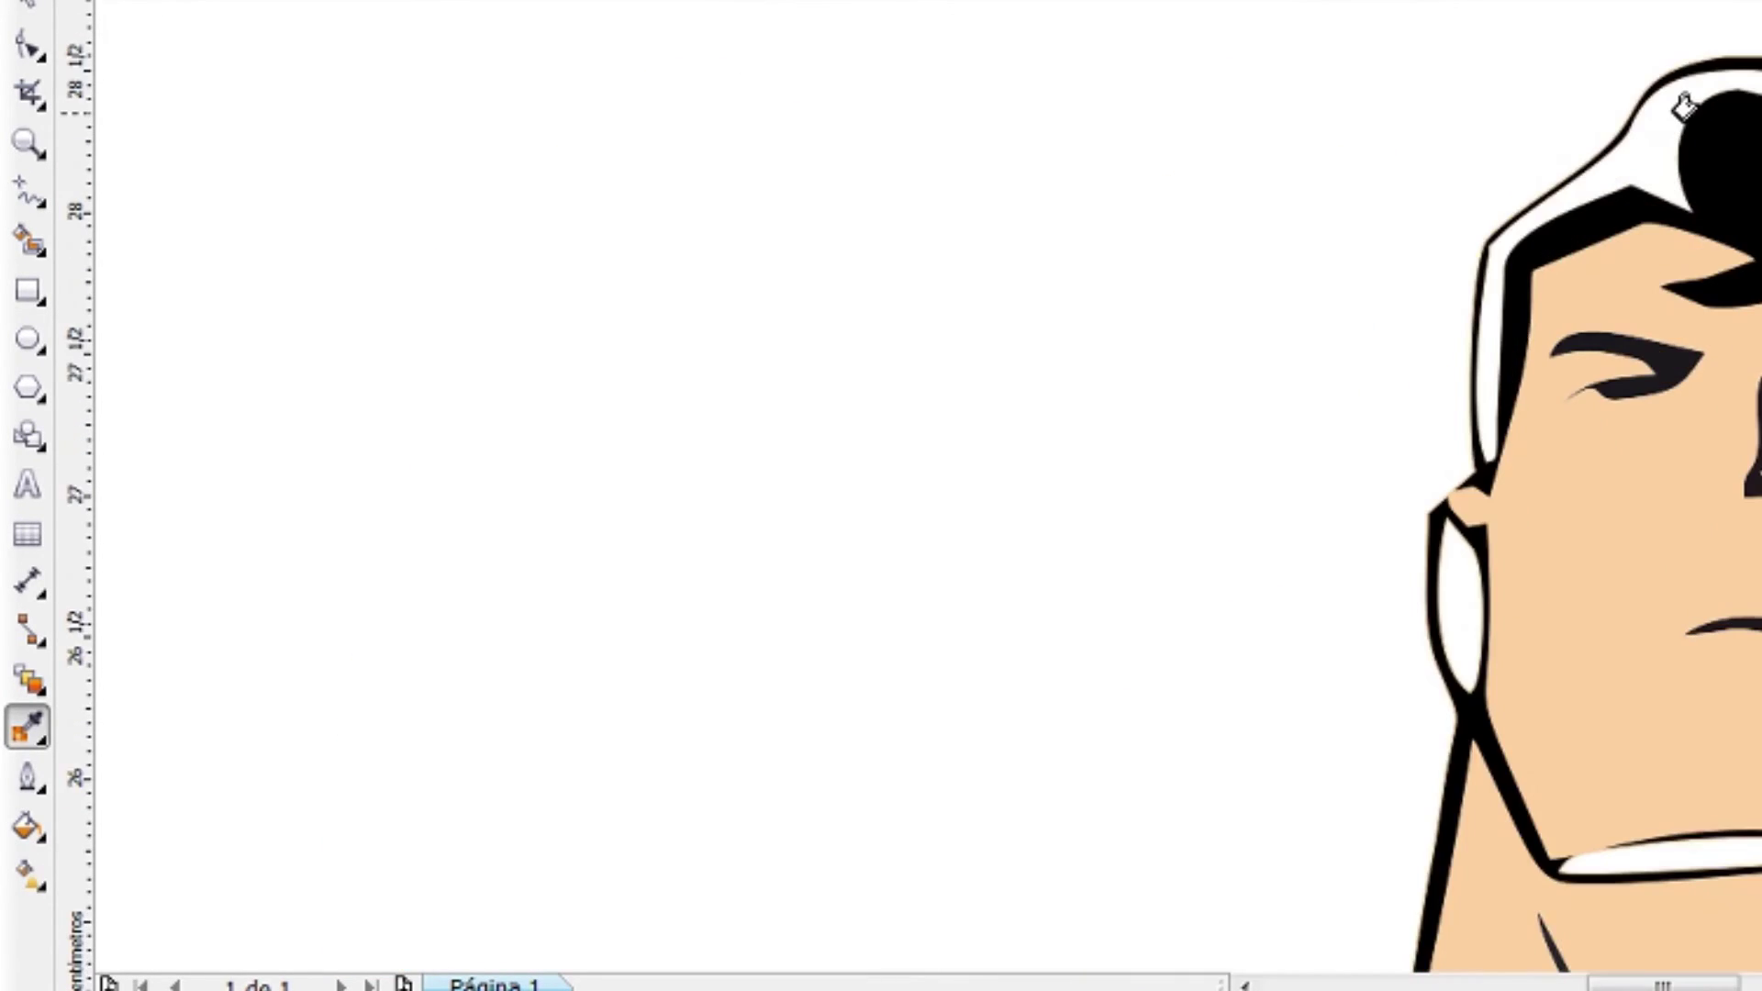
pyautogui.click(35, 734)
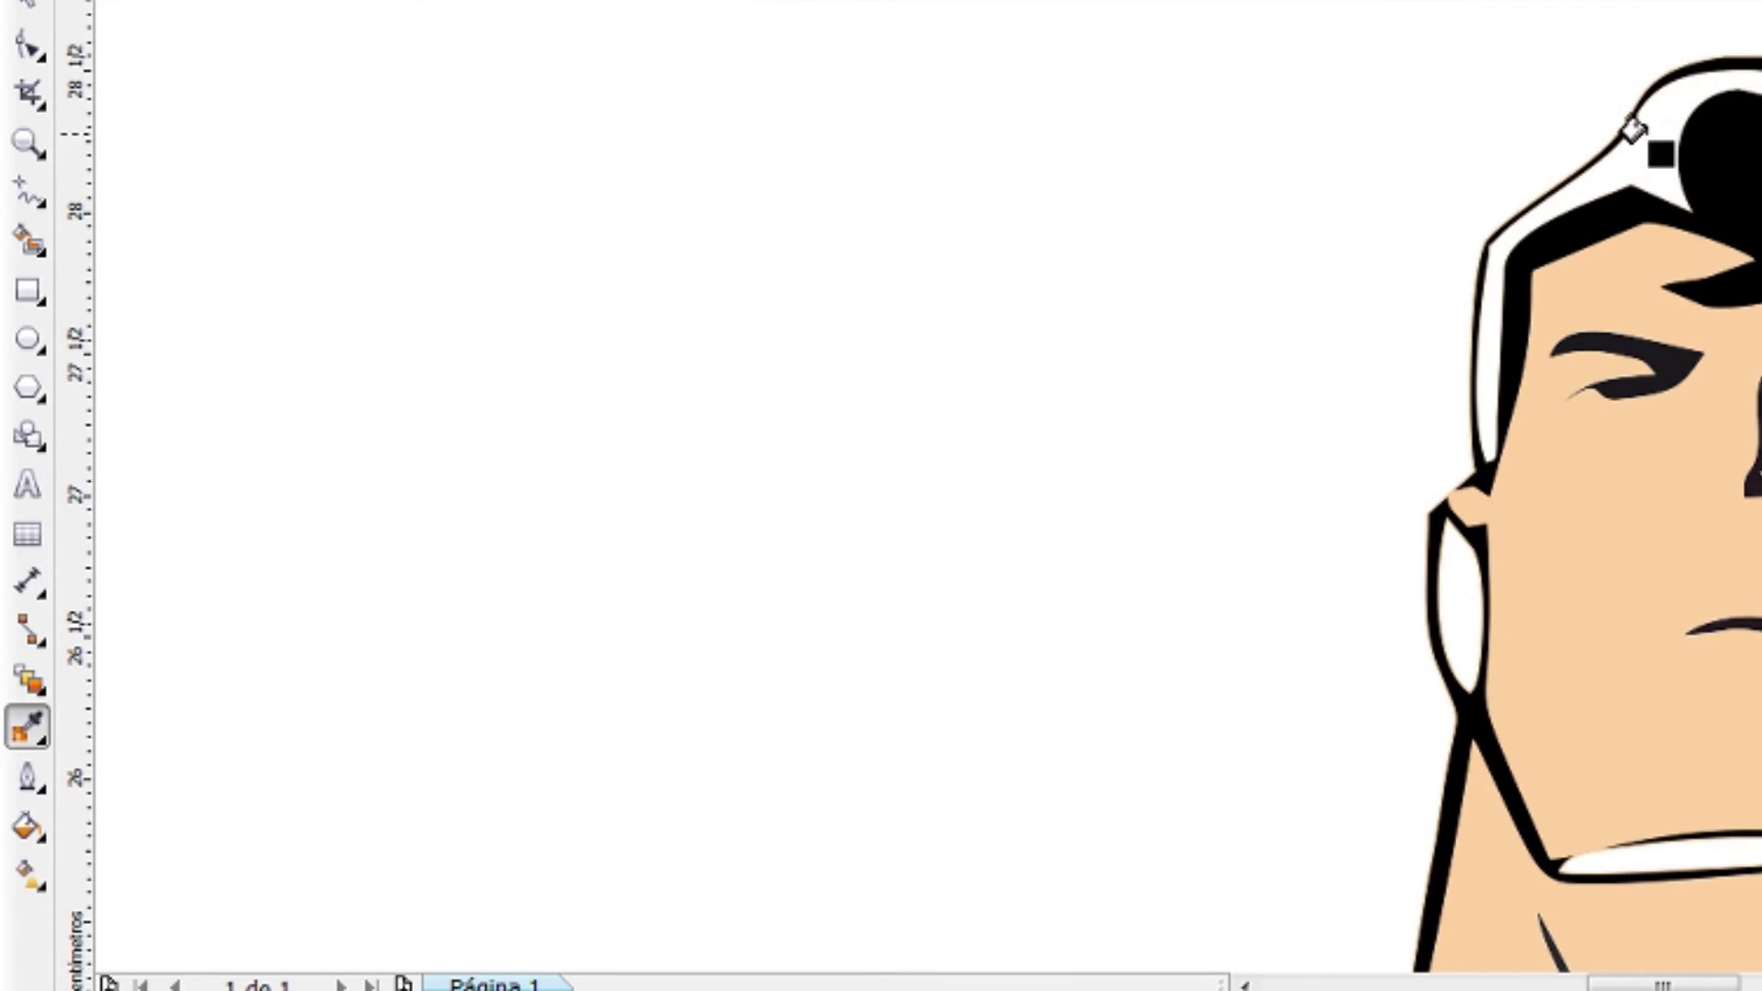
pyautogui.scroll(-2, 1634, 129)
pyautogui.scroll(-2, 1632, 119)
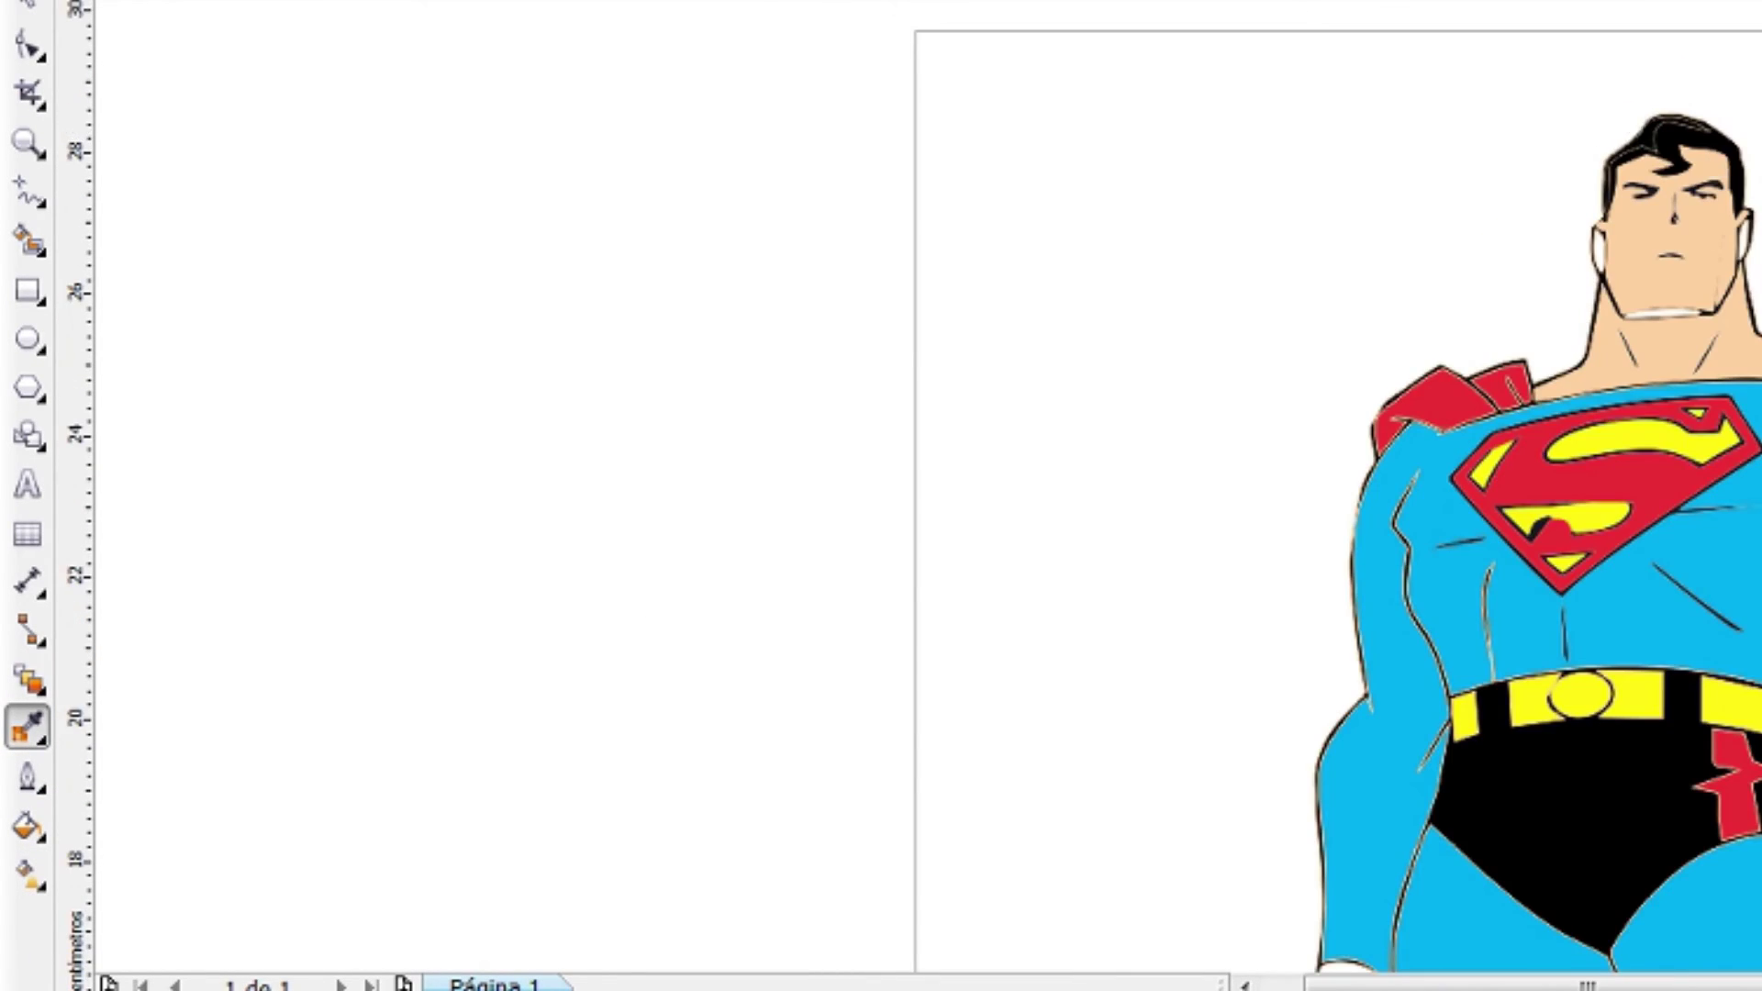
# Sample the skin tone from the palette for the remaining white fist and try to fill it
pyautogui.scroll(-3, 1632, 119)
pyautogui.scroll(3, 1633, 311)
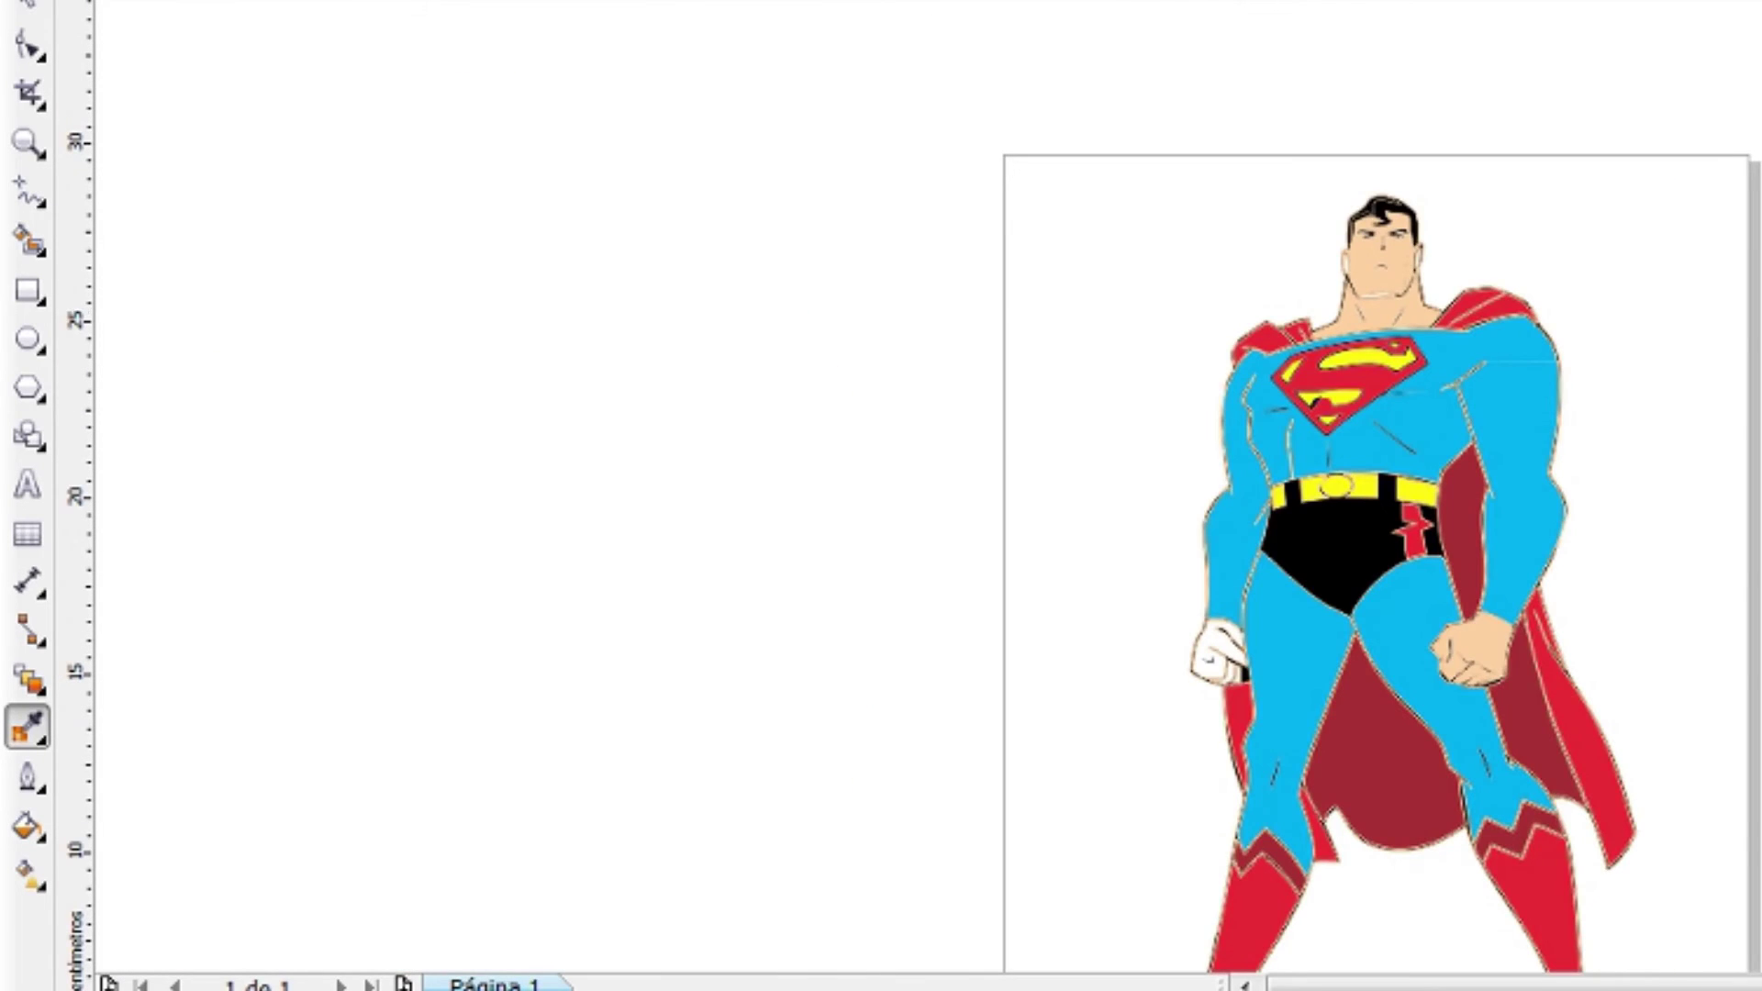
pyautogui.scroll(3, 1257, 253)
pyautogui.scroll(-3, 1258, 252)
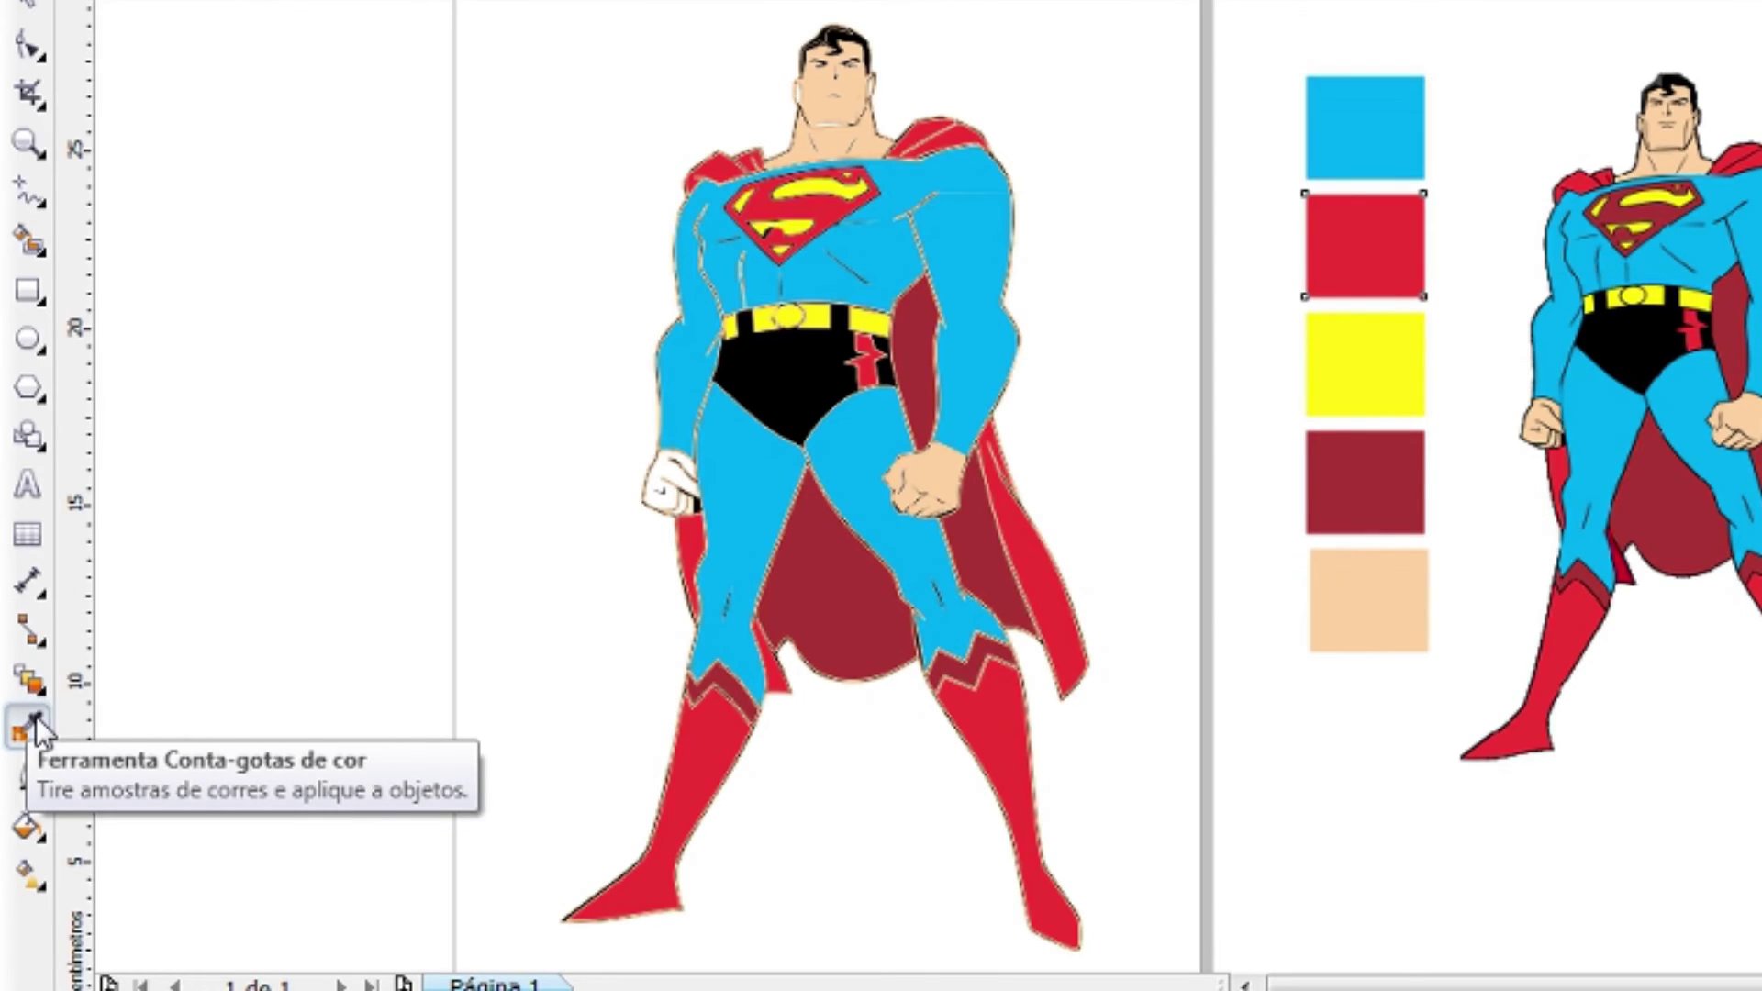
pyautogui.click(36, 716)
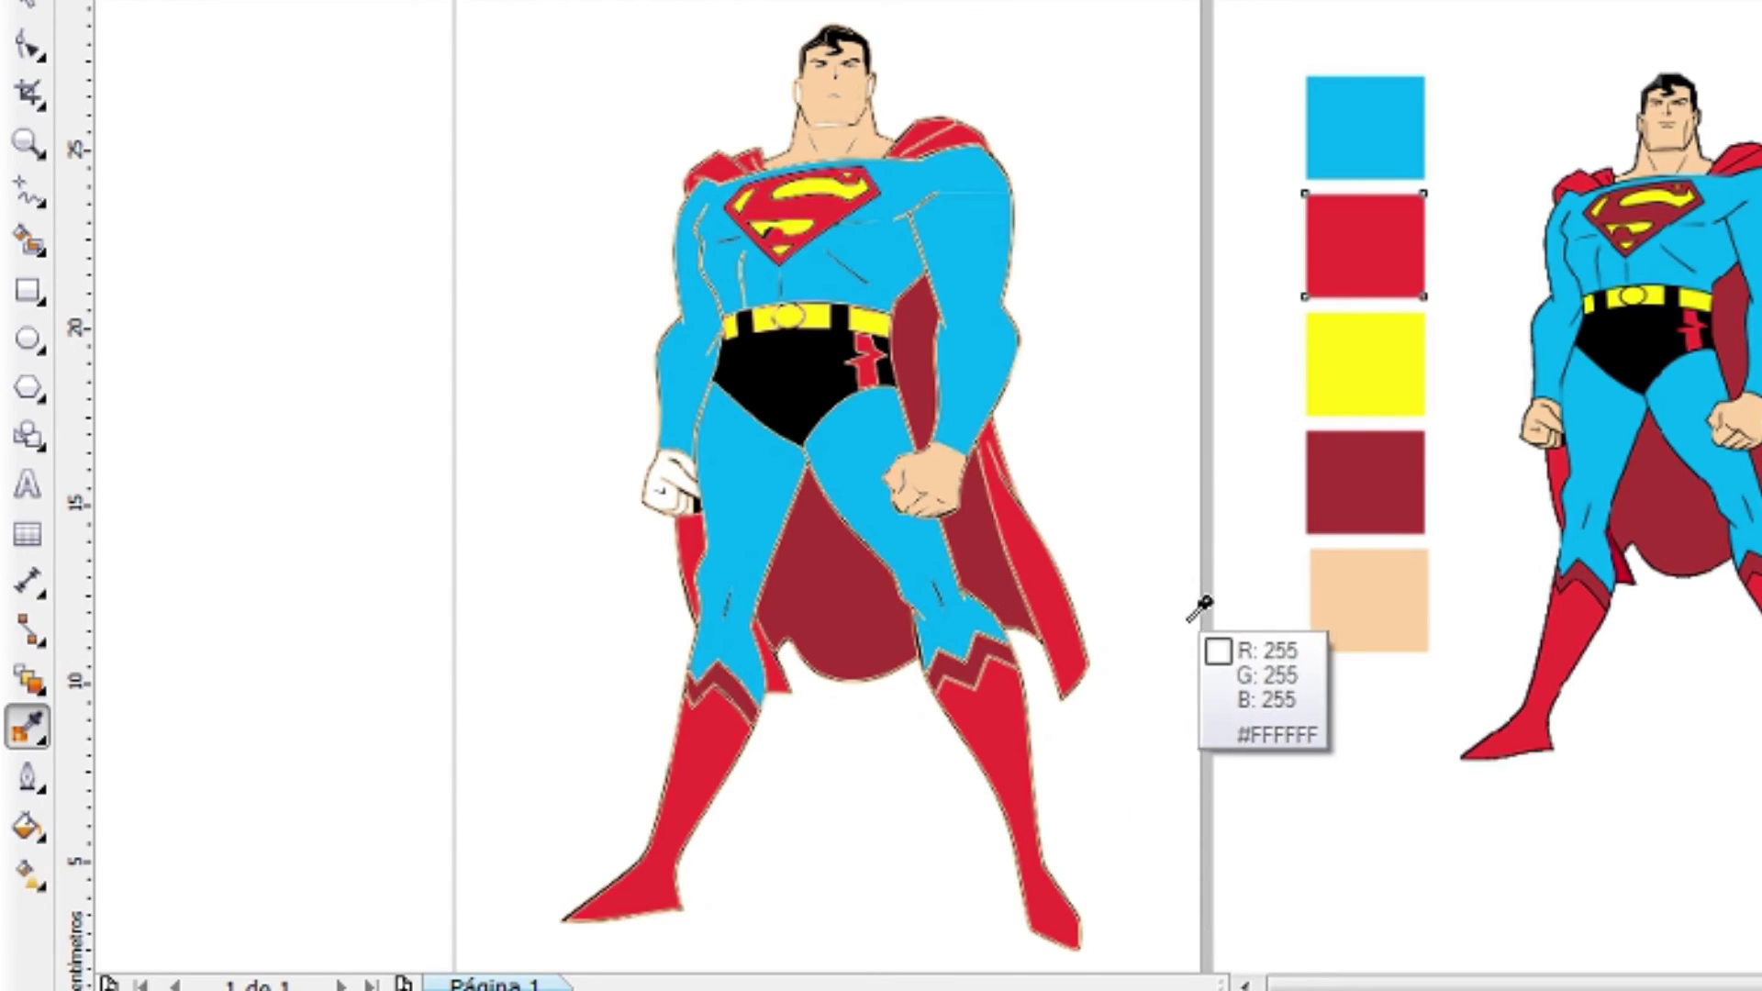
pyautogui.click(1385, 624)
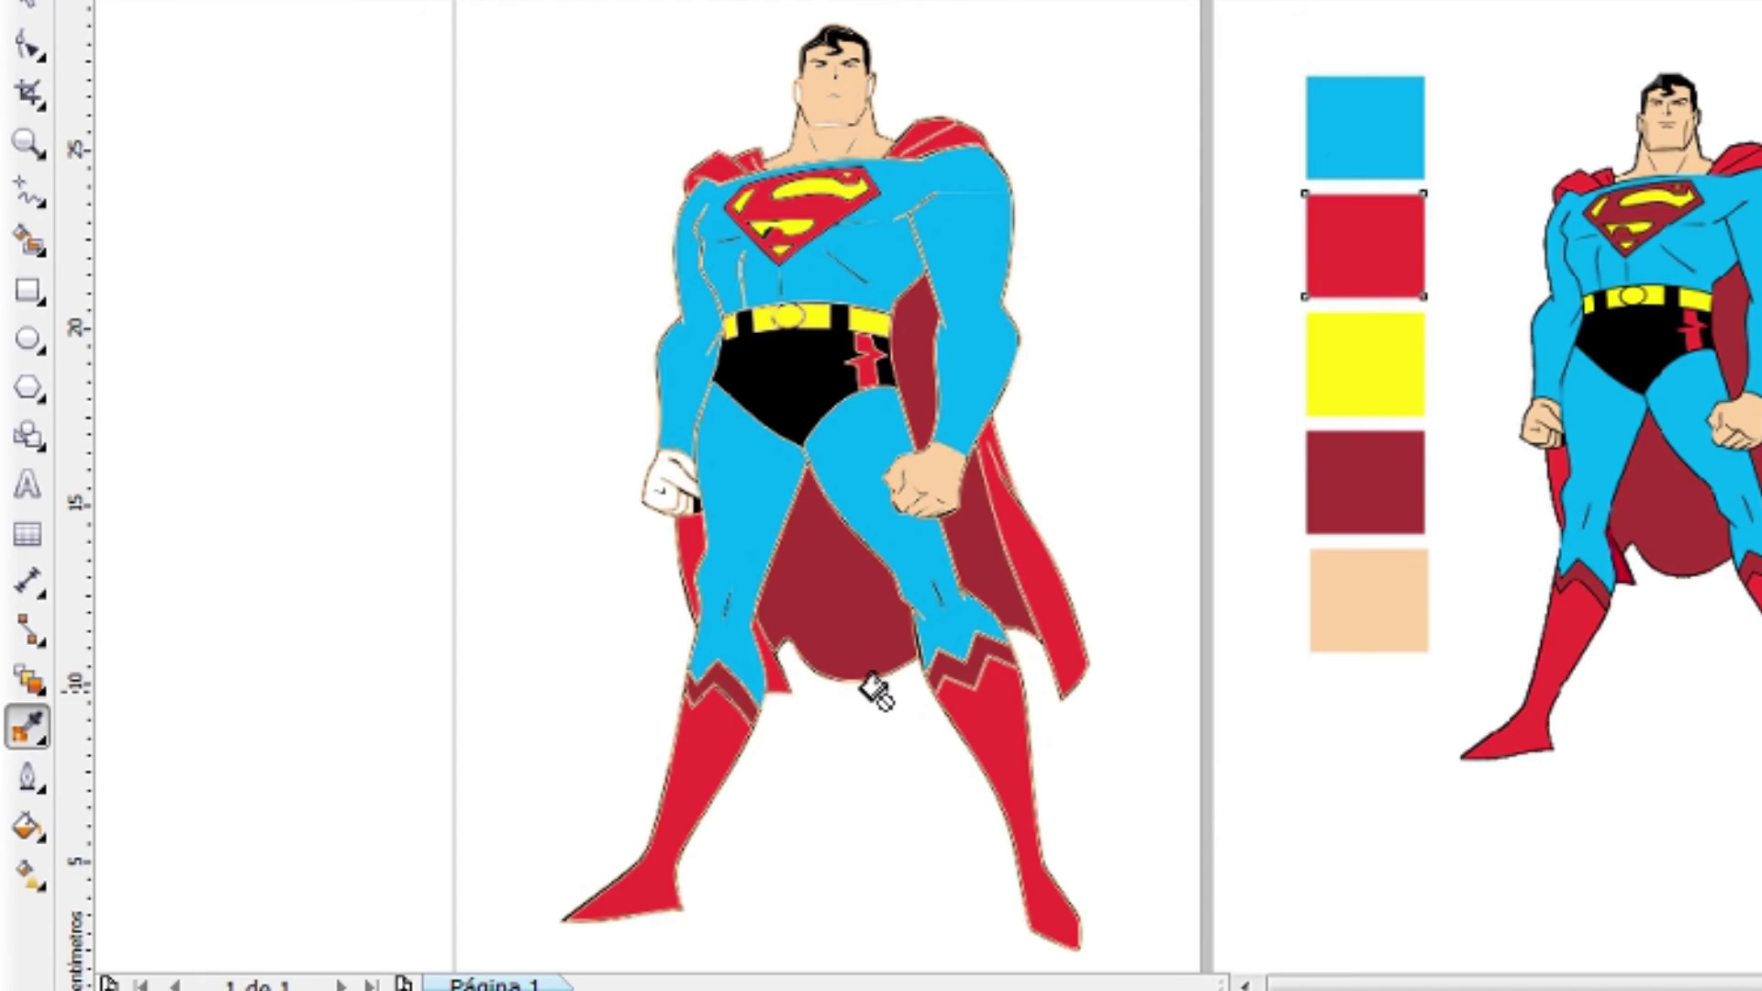
pyautogui.click(643, 479)
pyautogui.click(643, 479)
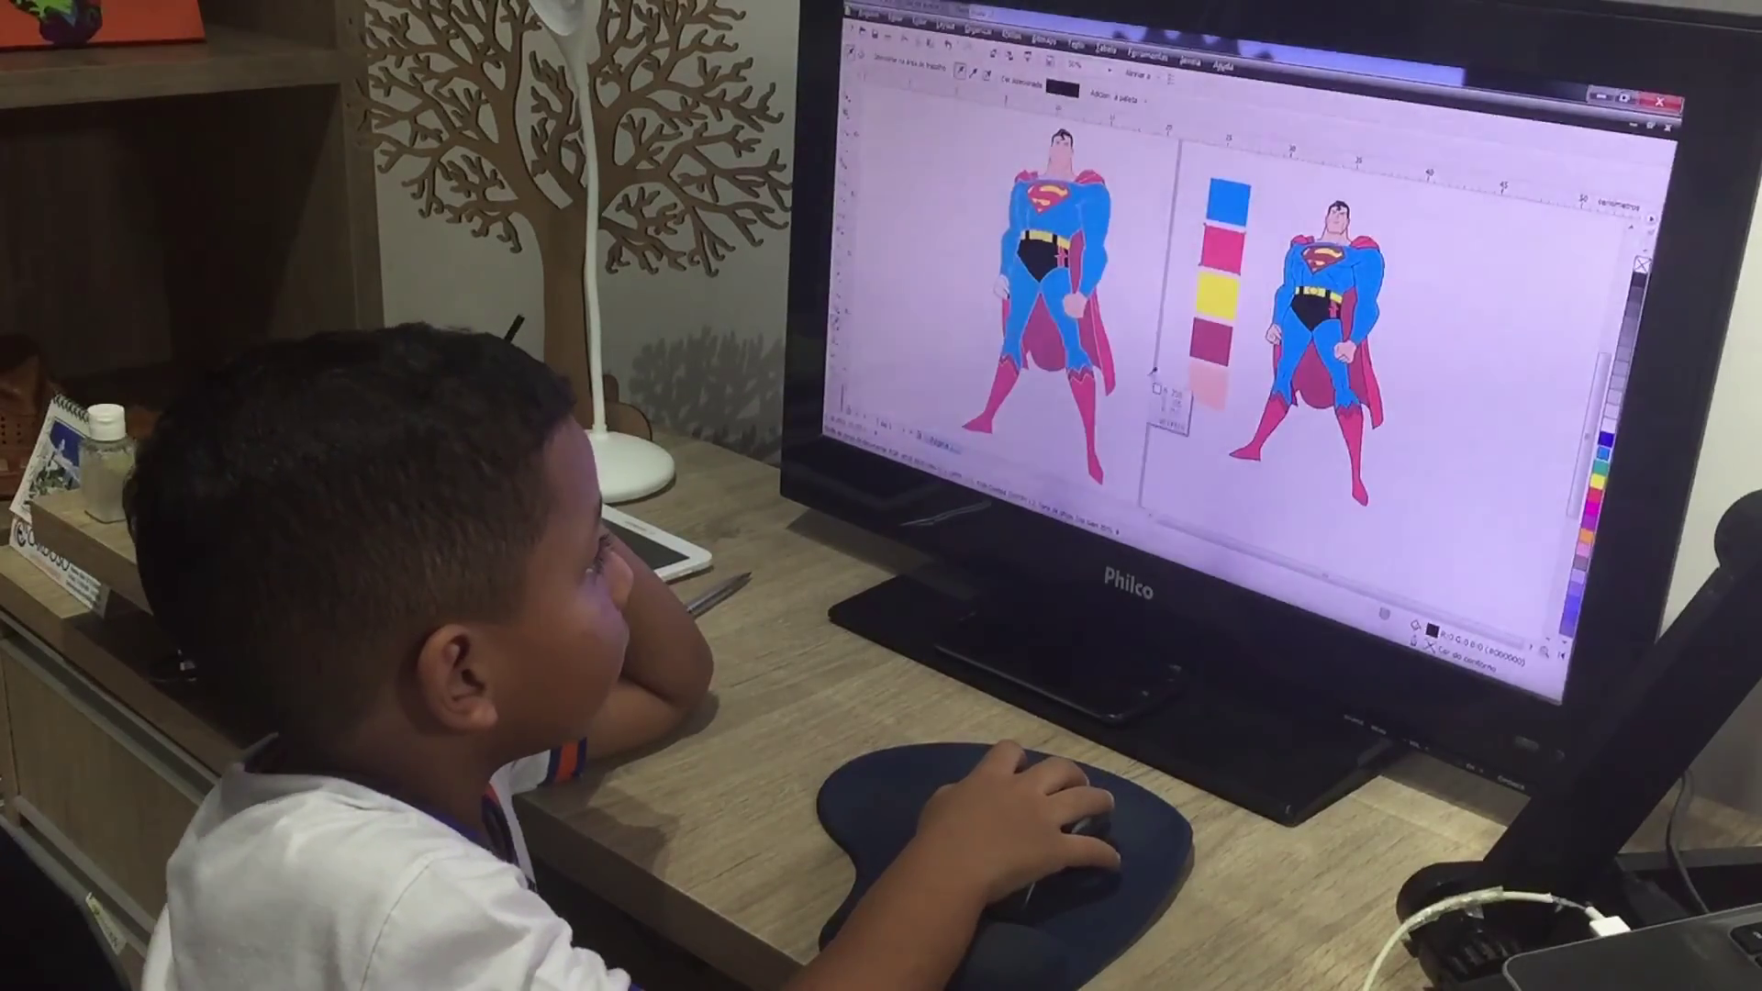
pyautogui.click(1209, 397)
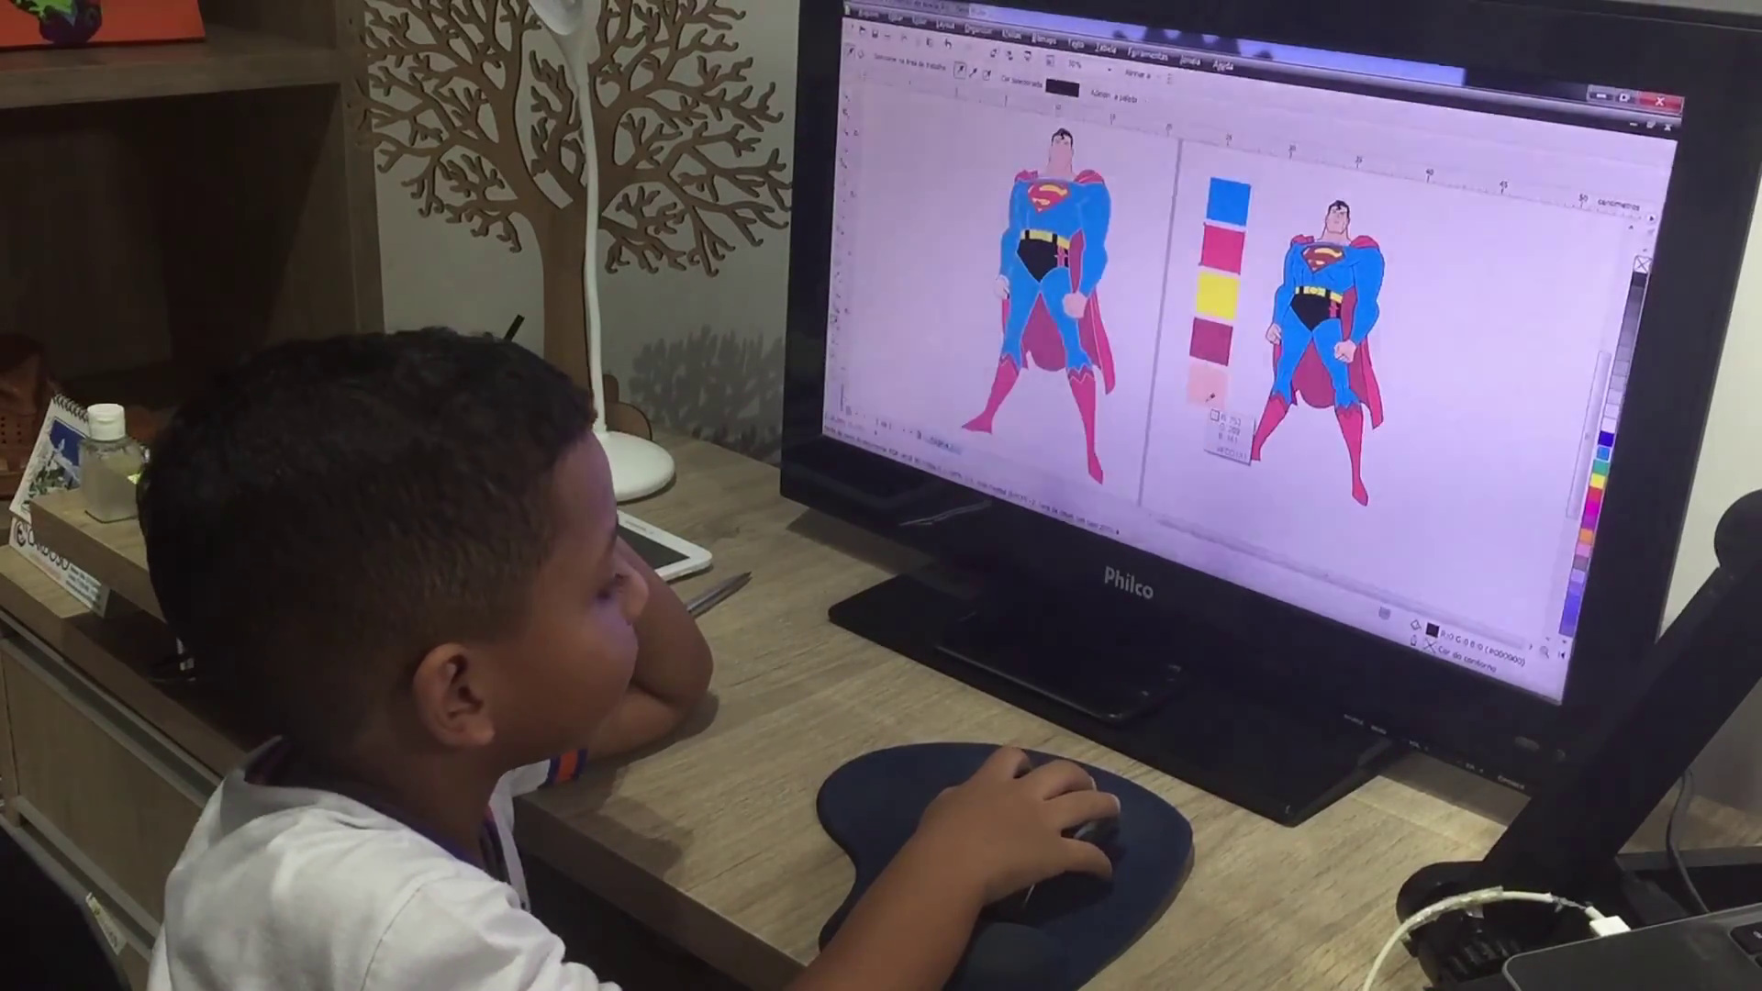